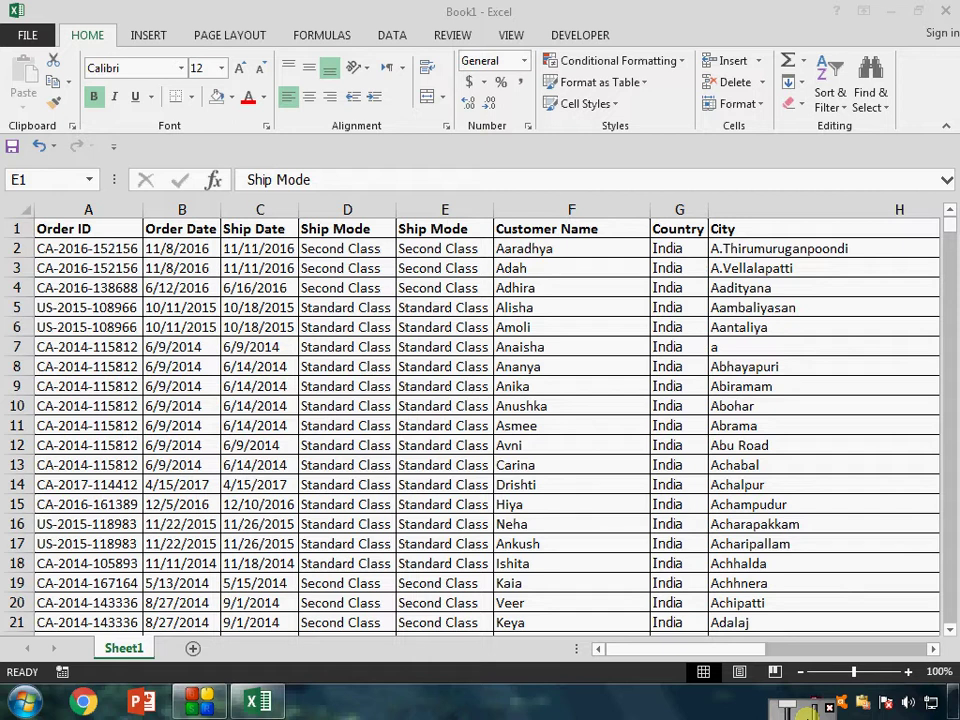
Examine the header row from Order ID across to the repeated Ship Mode column
click(568, 328)
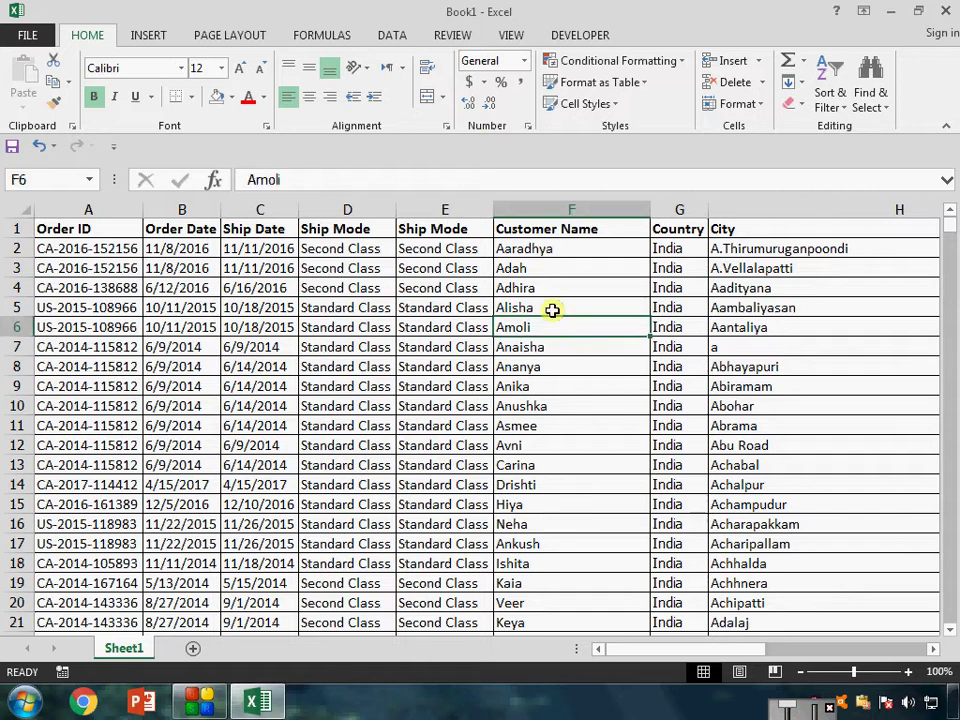
click(556, 290)
key(Left)
key(Left)
key(Left)
key(Left)
key(Left)
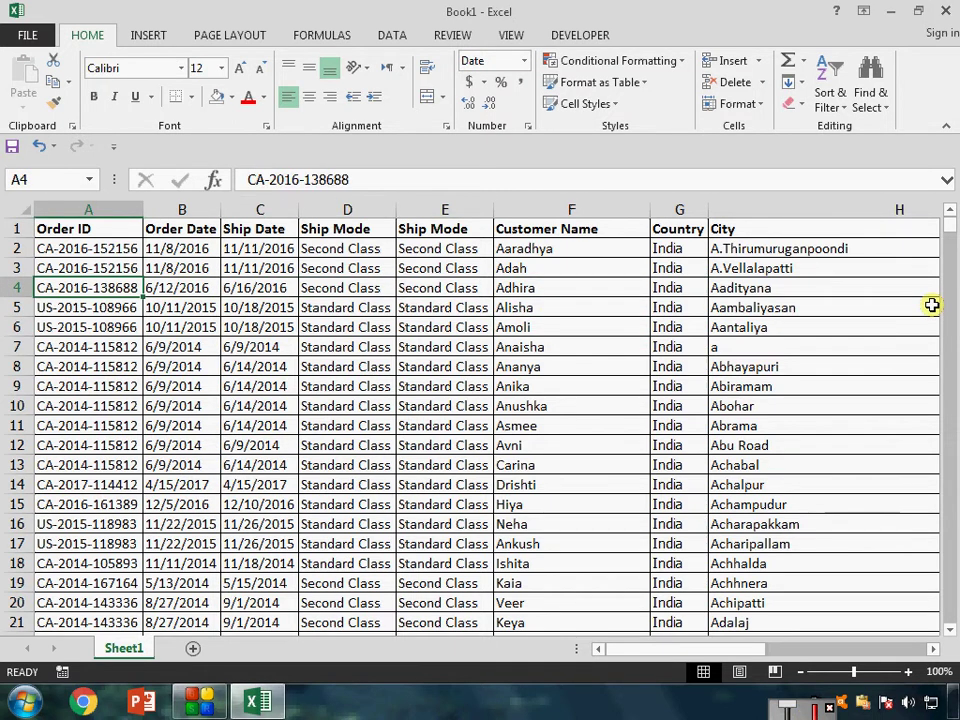
key(Up)
key(Up)
key(Up)
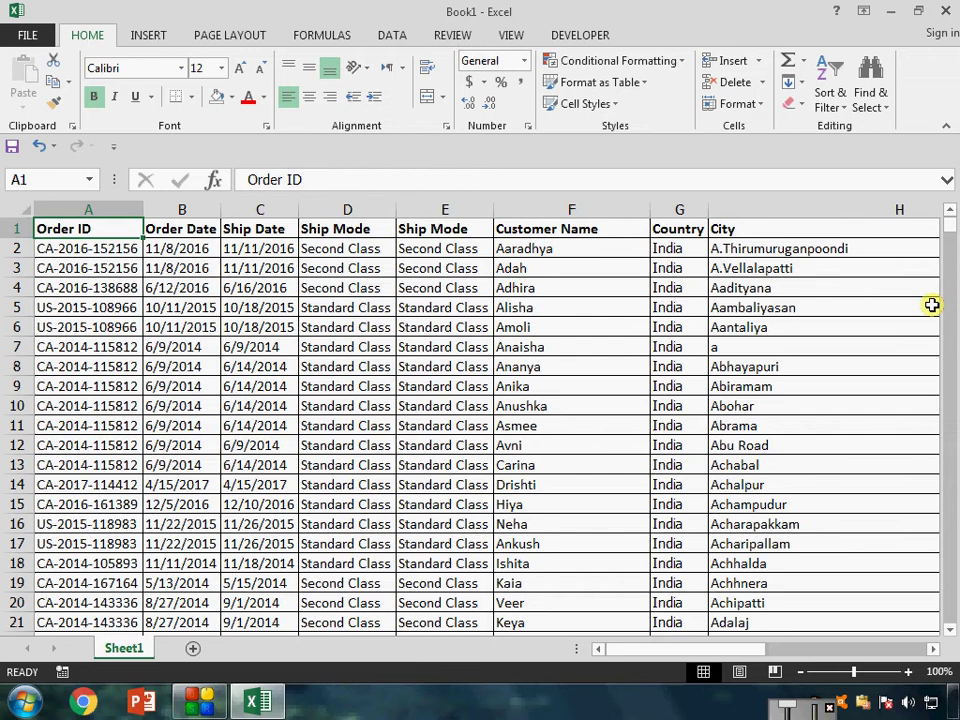
key(Right)
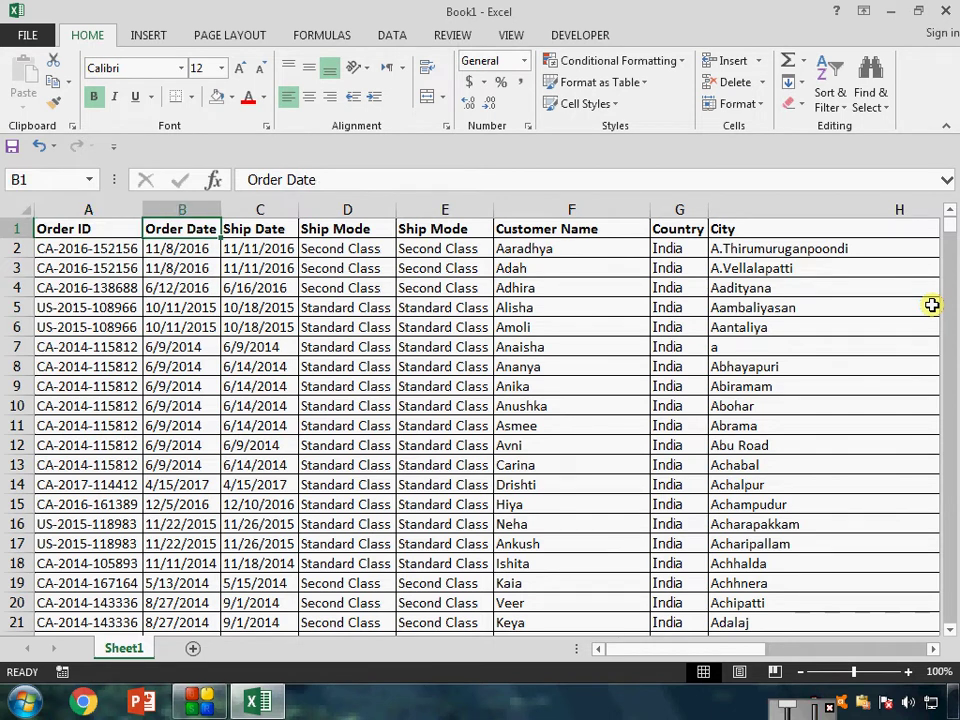
key(Right)
key(Right)
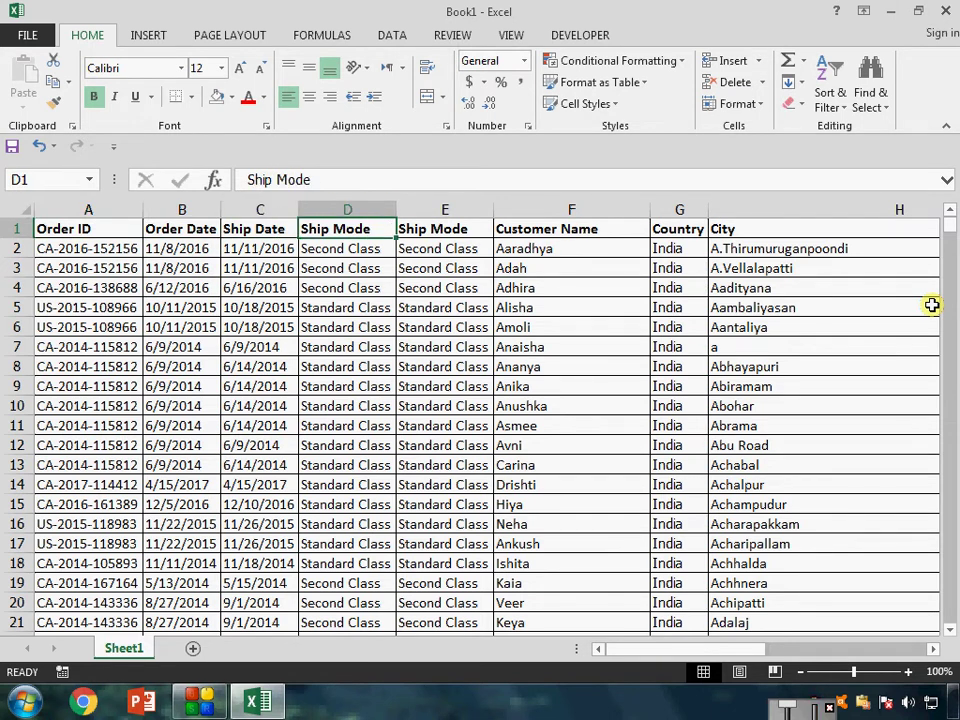
key(Right)
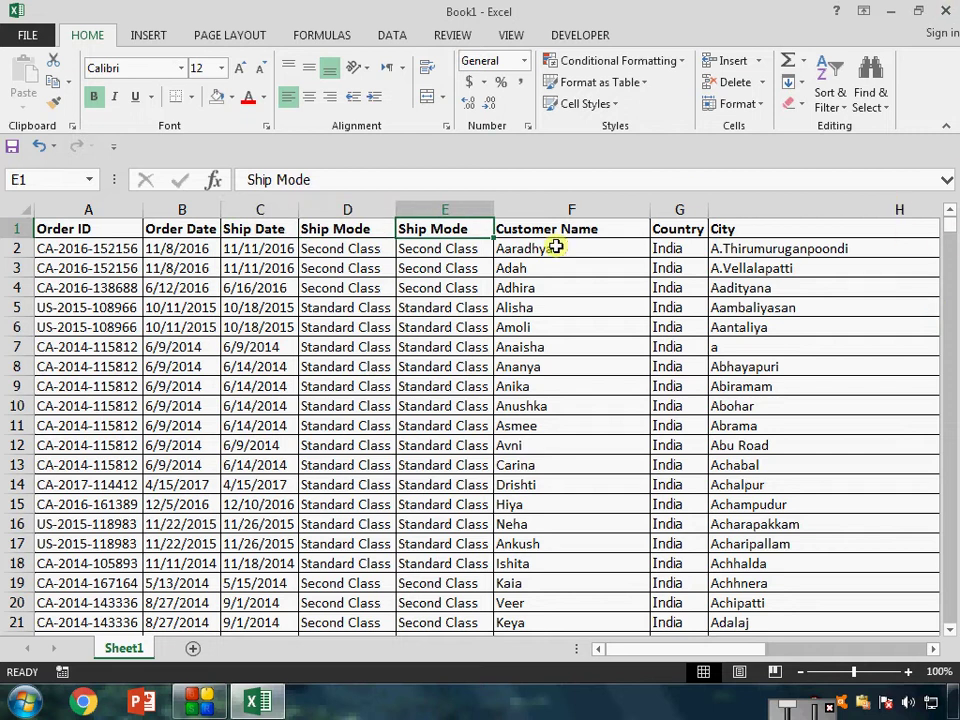
Delete the duplicate Ship Mode column E from the order data
right_click(444, 212)
click(508, 367)
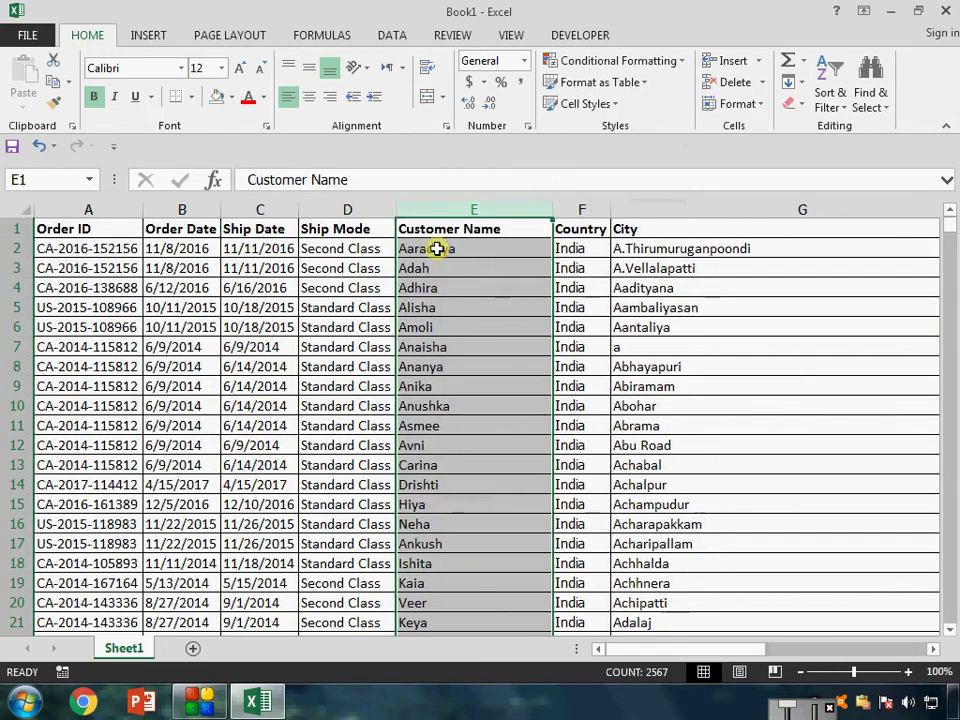
click(435, 248)
key(Up)
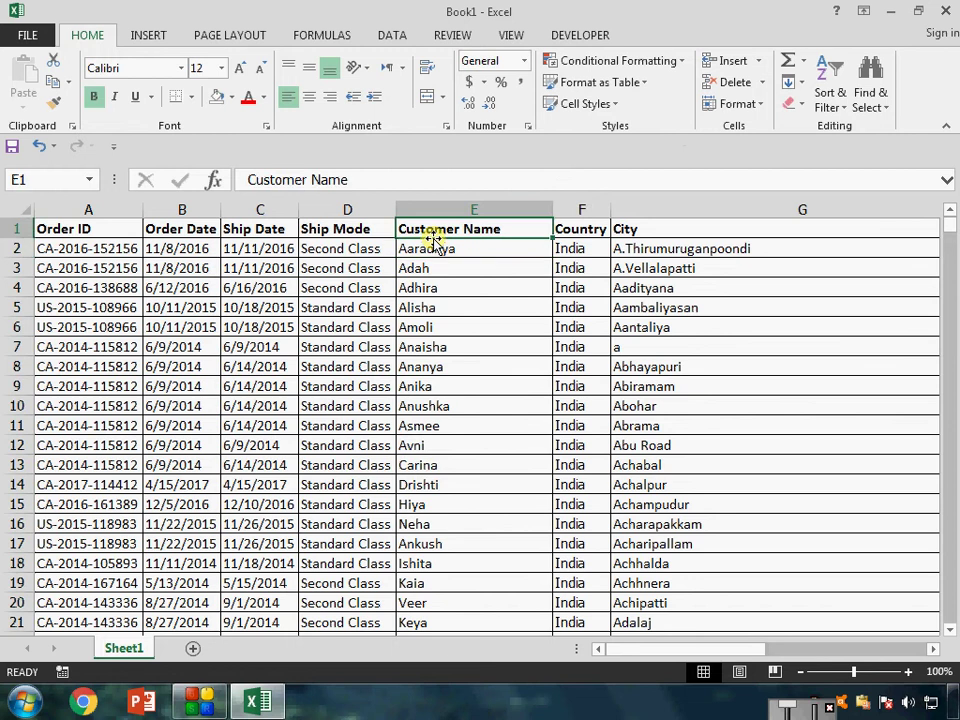
Review the remaining column headers from Customer Name through Sales, returning to Order ID
key(Right)
key(Right)
key(Right)
key(Right)
key(Right)
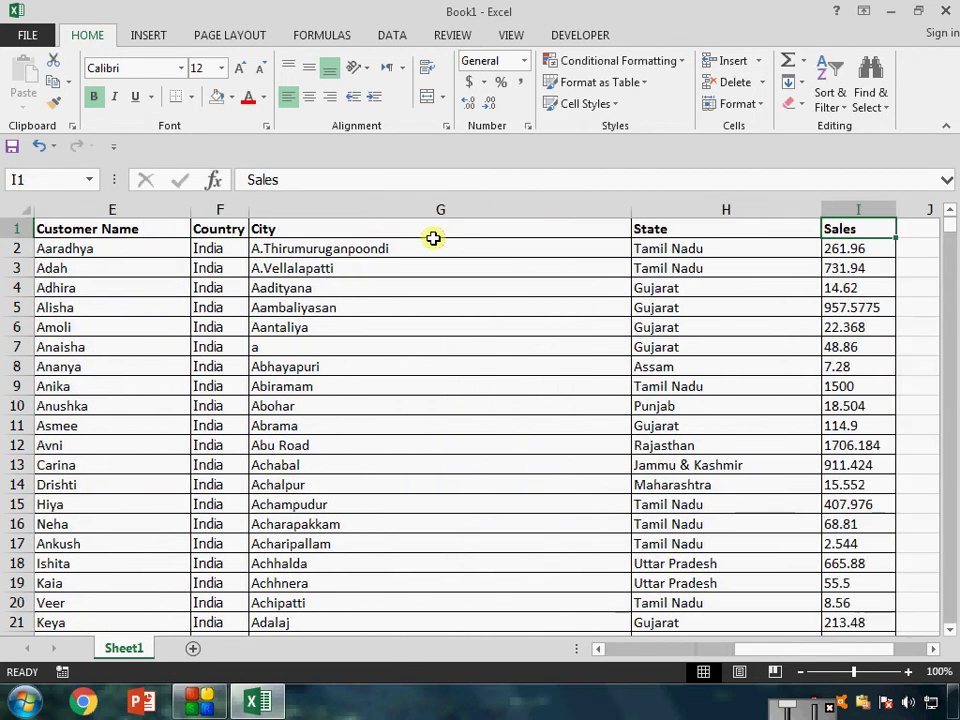
key(Left)
key(Left)
key(Left)
key(Left)
key(Left)
key(Left)
key(Left)
key(Left)
key(Left)
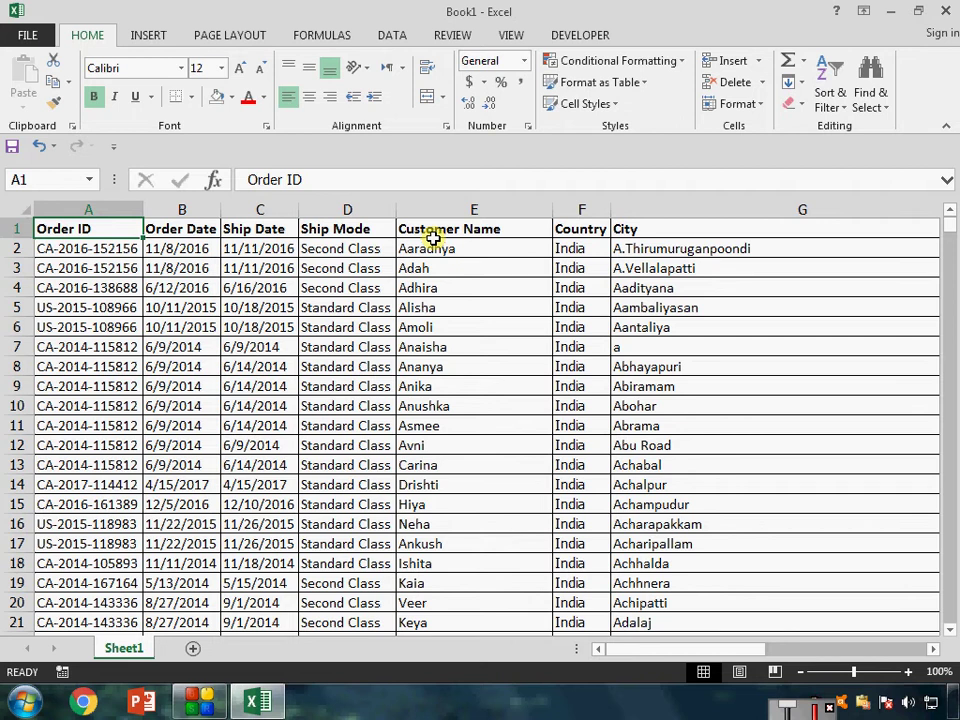
Enter the text sumif in cell M2, outside the order data
key(Right)
key(Right)
key(Right)
key(Right)
key(Right)
key(Right)
key(Right)
key(Right)
key(Right)
key(Right)
key(Right)
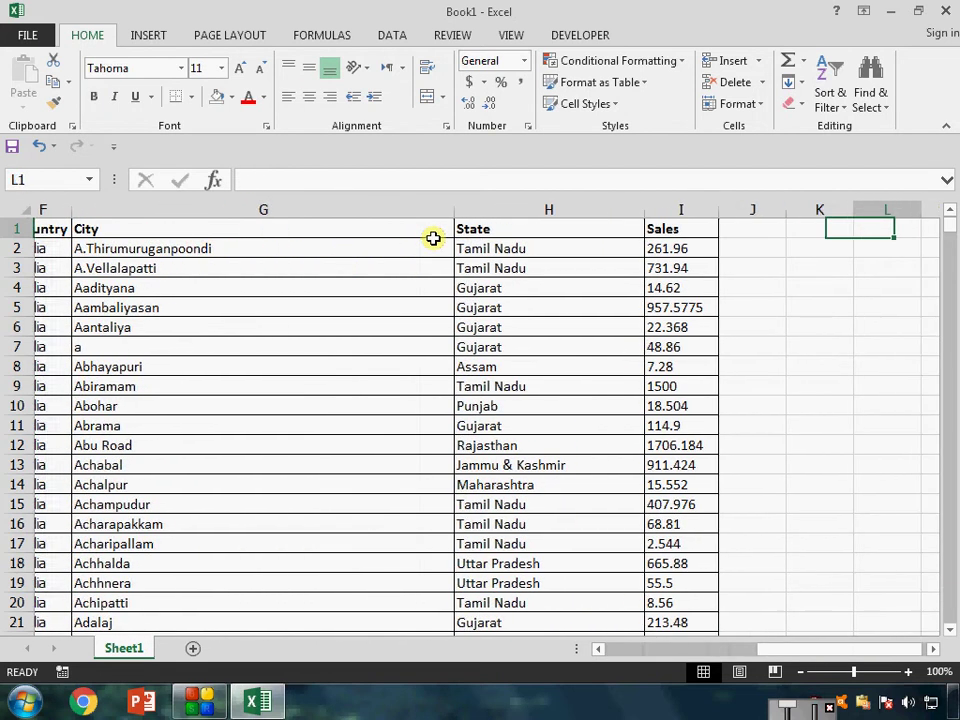
key(Right)
key(Down)
text(sumif)
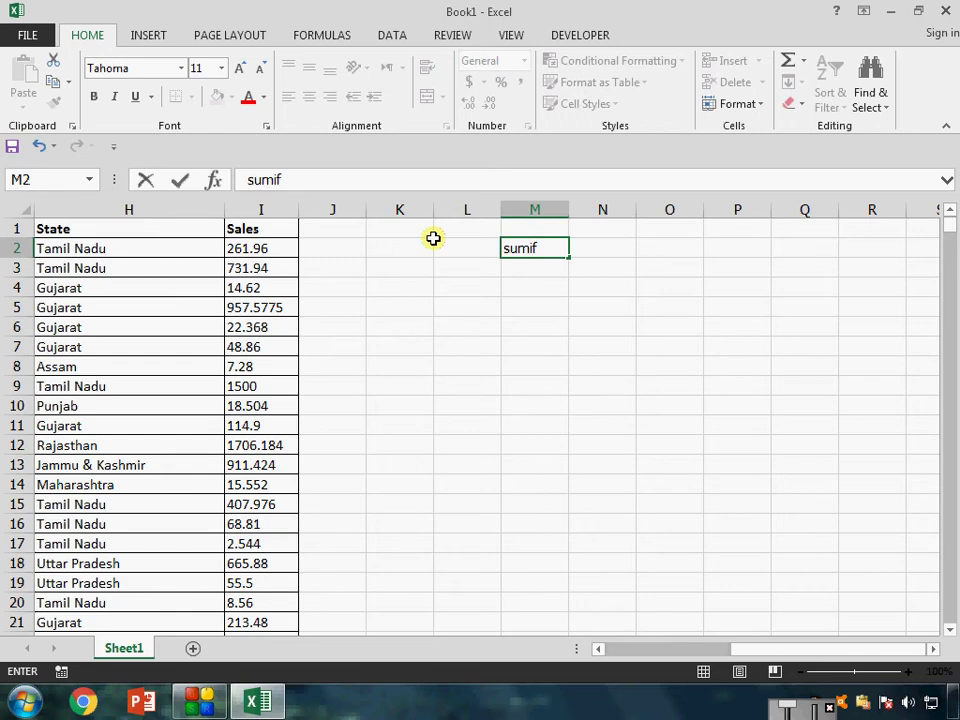
key(Return)
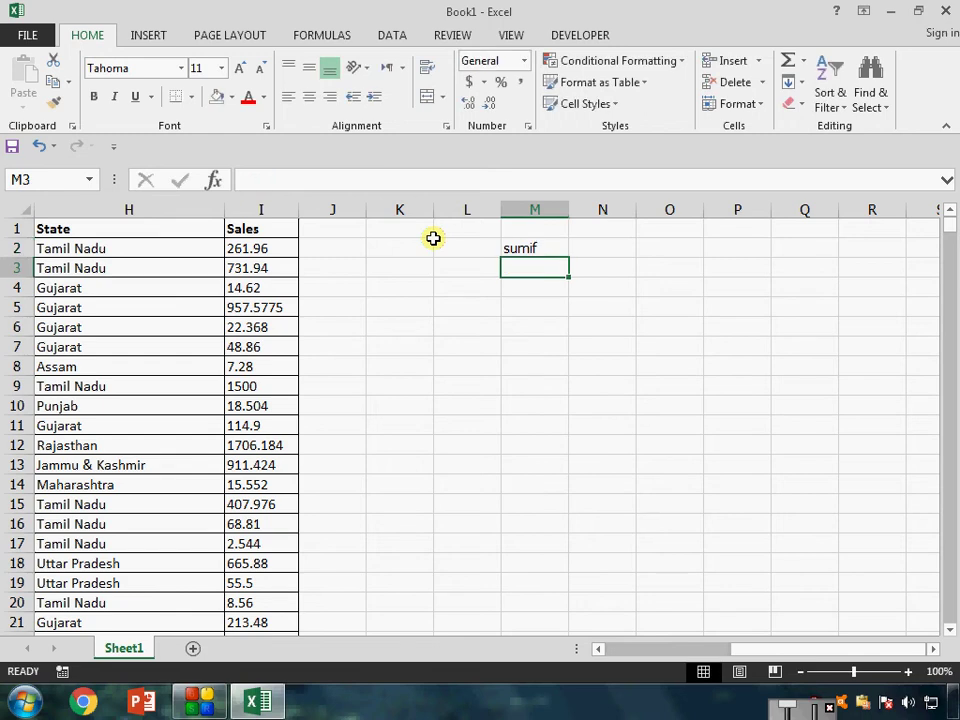
Review the first order record in row 2, going back to its leading columns
key(Up)
key(Left)
key(Left)
key(Left)
key(Left)
key(Left)
key(Left)
key(Left)
key(Left)
key(Left)
key(Left)
key(Left)
key(Left)
key(Right)
key(Right)
key(Right)
key(Right)
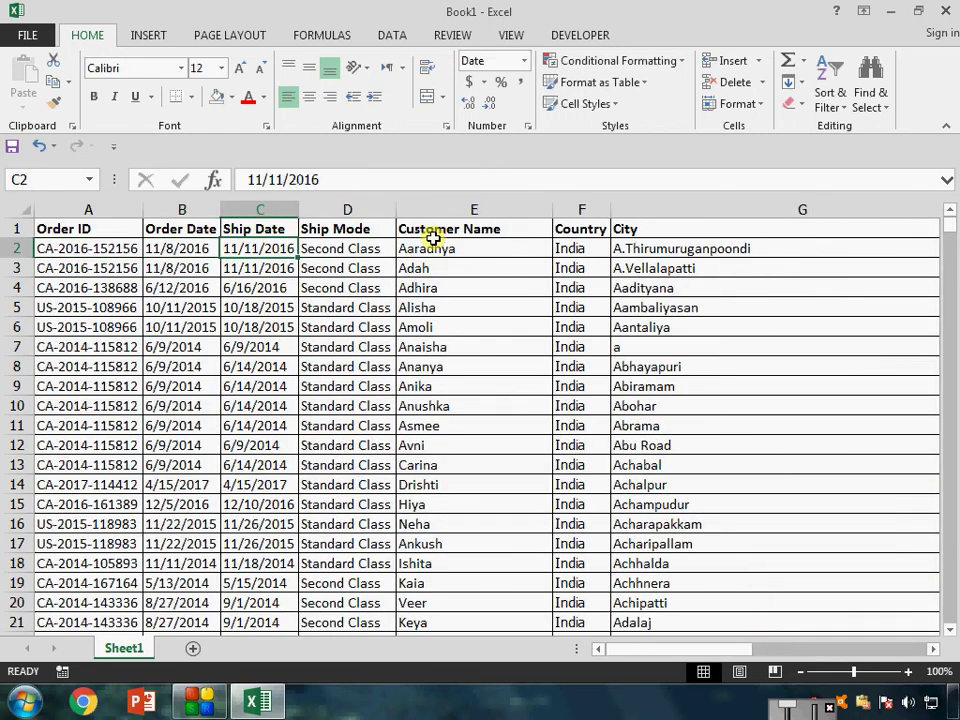
Clear the sumif text from cell M2
key(Right)
key(Right)
key(Right)
key(Right)
key(Right)
key(Right)
key(Right)
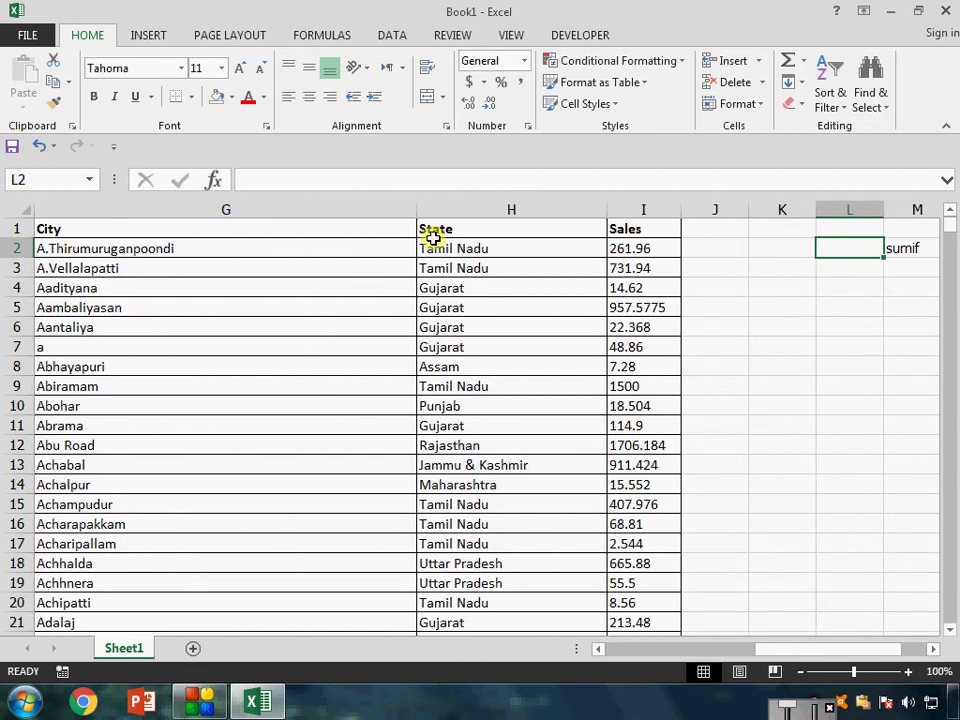
key(Right)
key(Delete)
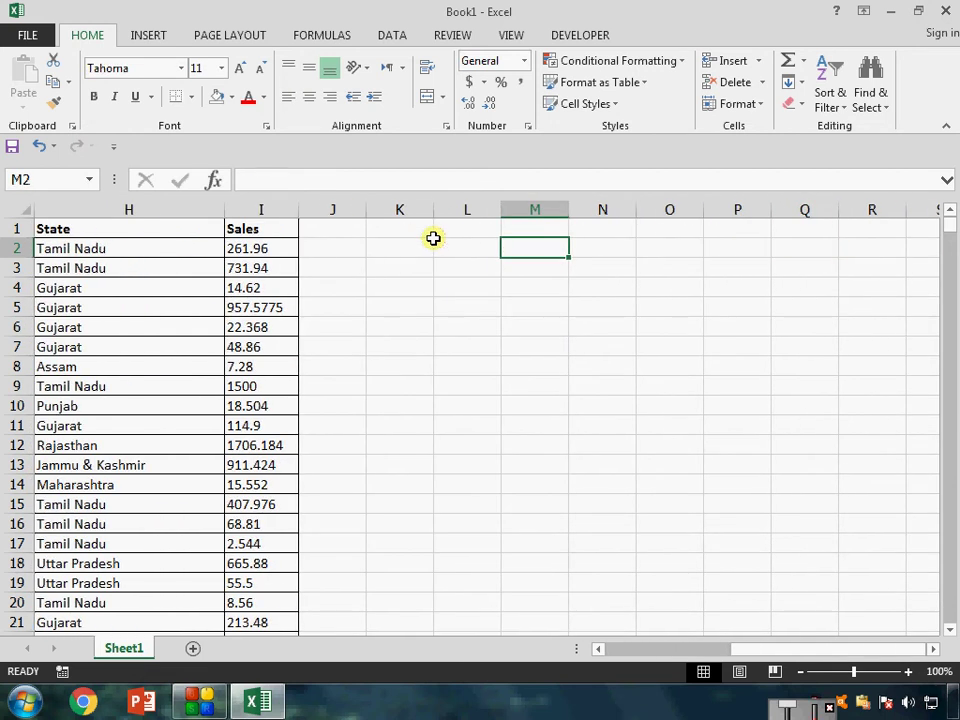
Look over the order data's columns again, from Order ID to the empty cells beyond Sales
key(Left)
key(Left)
key(Left)
key(Left)
key(Left)
key(Left)
key(Left)
key(Left)
key(Left)
key(Left)
key(Left)
key(Left)
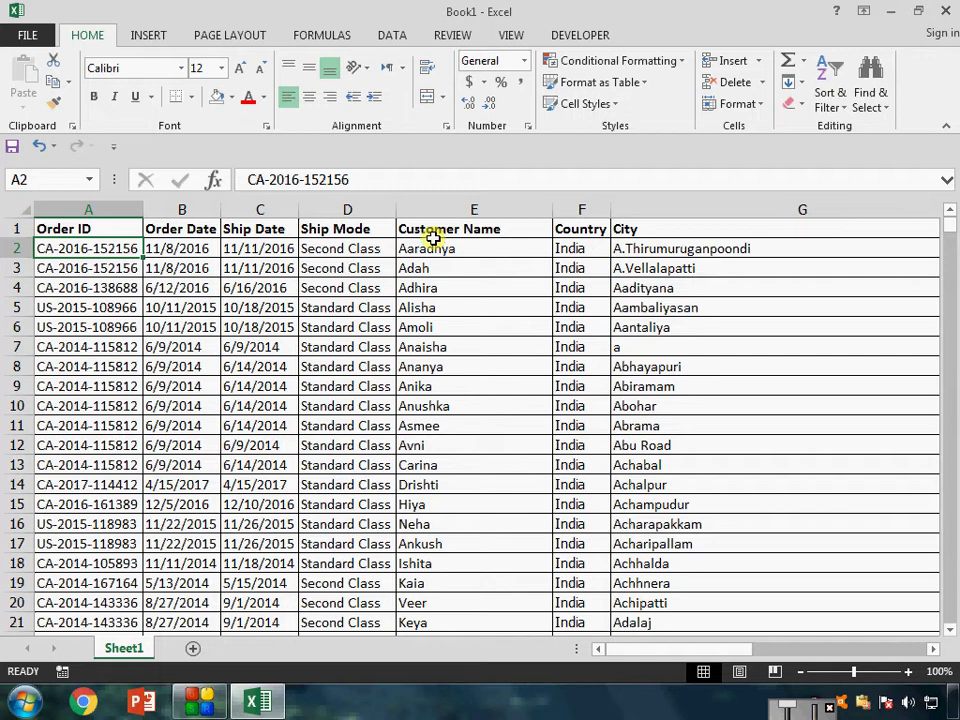
key(Up)
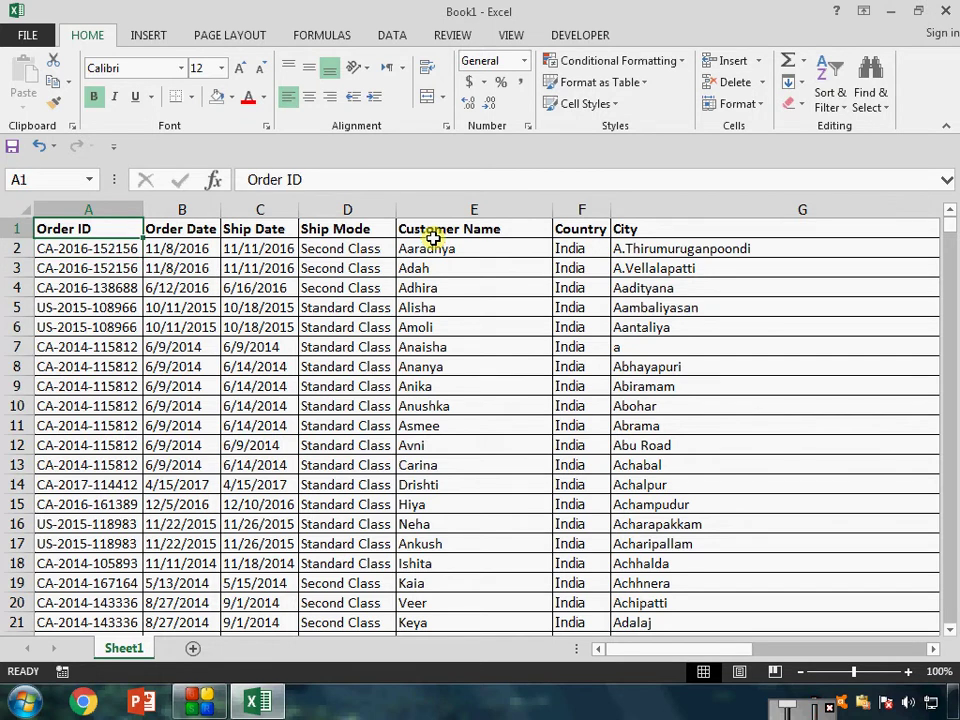
key(Right)
key(Right)
key(Right)
key(Right)
key(Right)
key(Right)
key(Right)
key(Right)
key(Right)
key(Right)
key(Right)
key(Right)
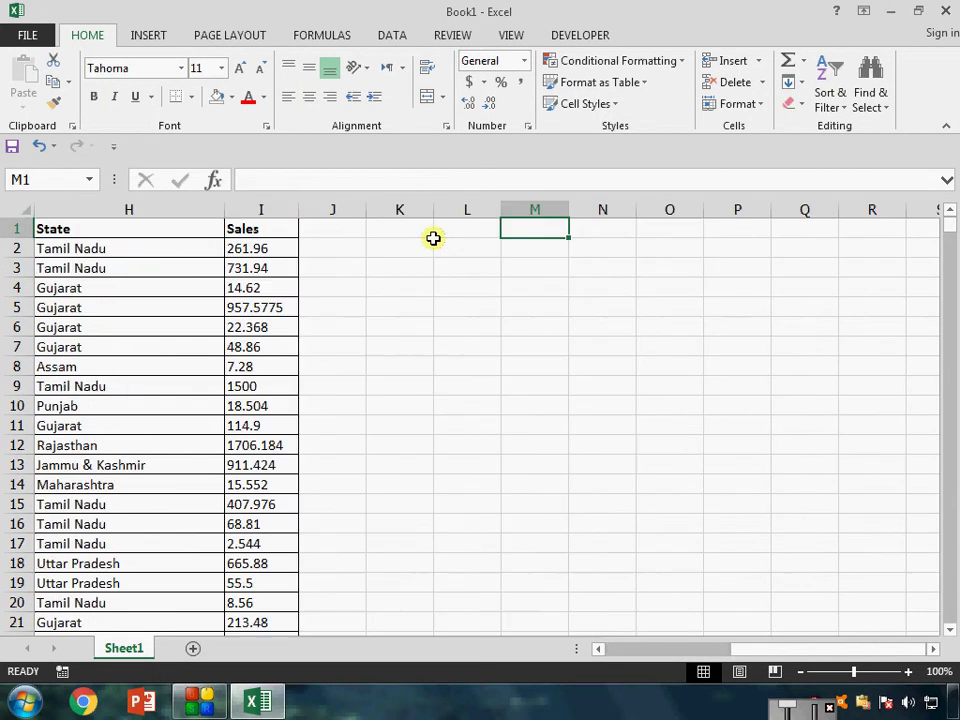
Select the entire order data range A1:I2567, including the headers
key(Left)
key(Left)
key(ctrl+Home)
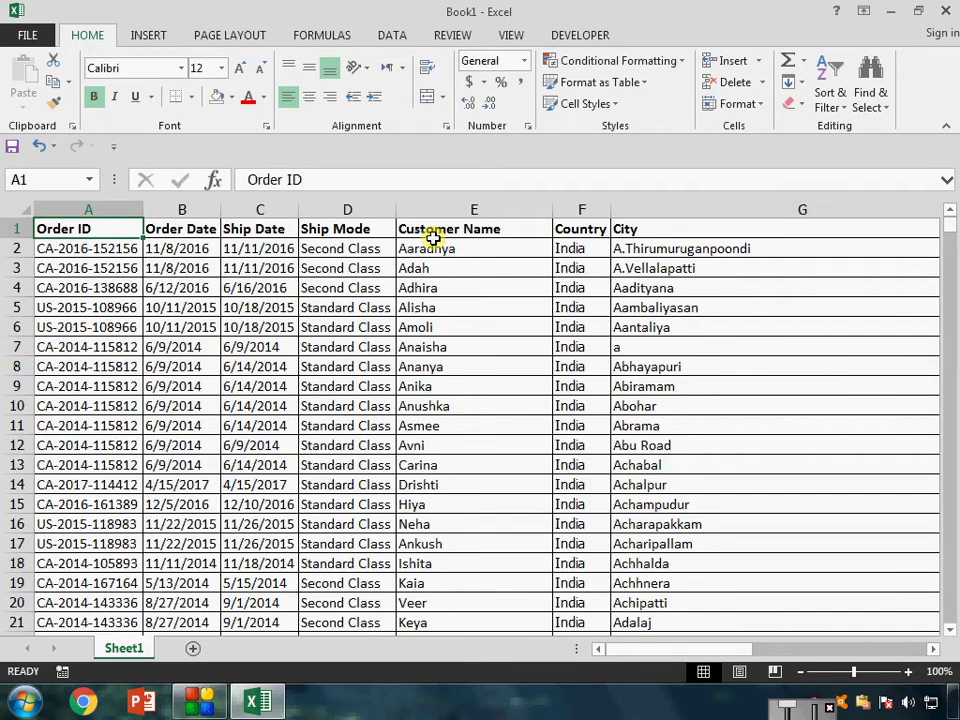
key(ctrl+shift+End)
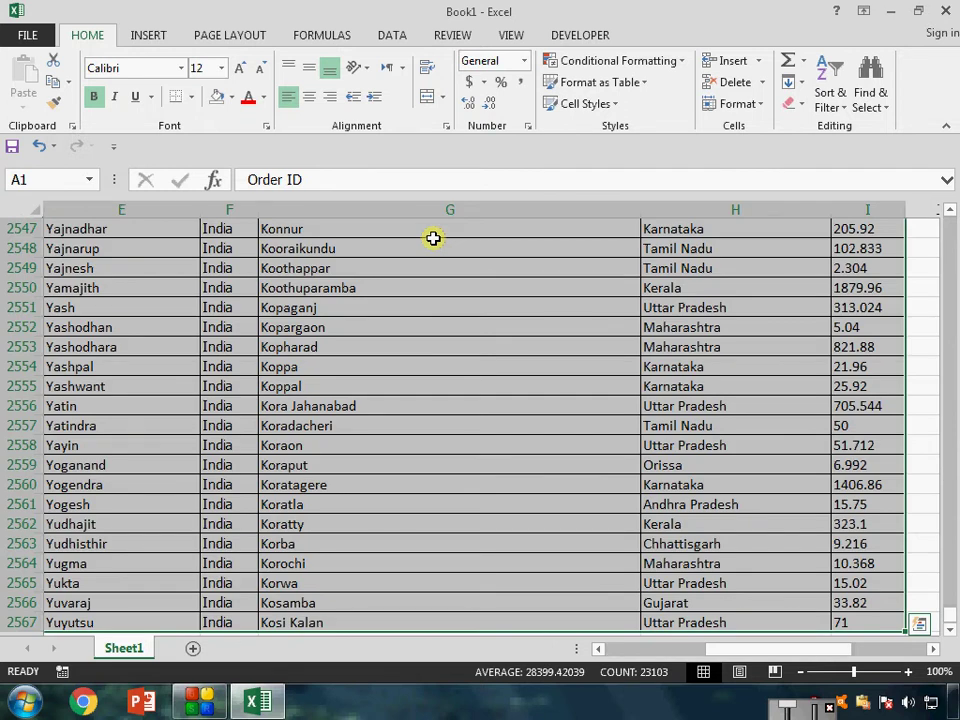
key(alt)
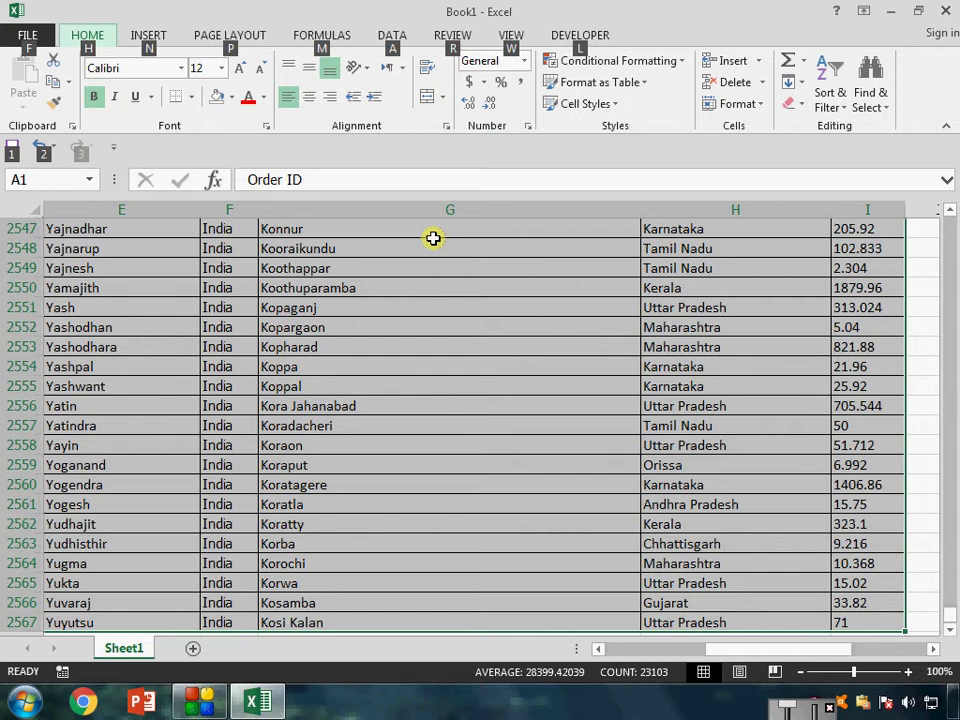
key(n)
key(v)
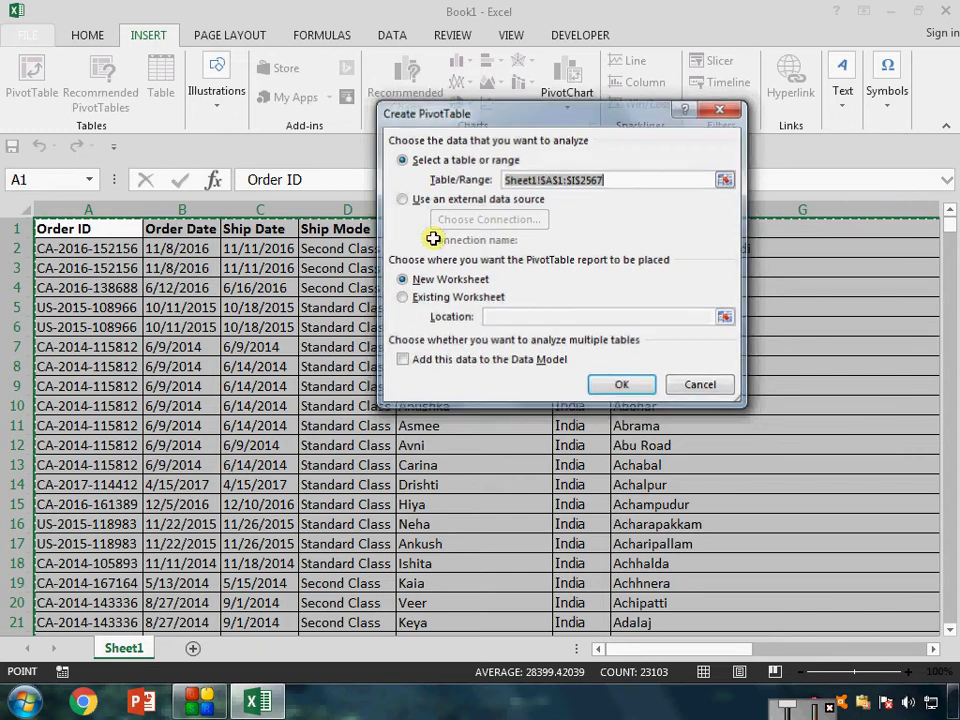
key(Escape)
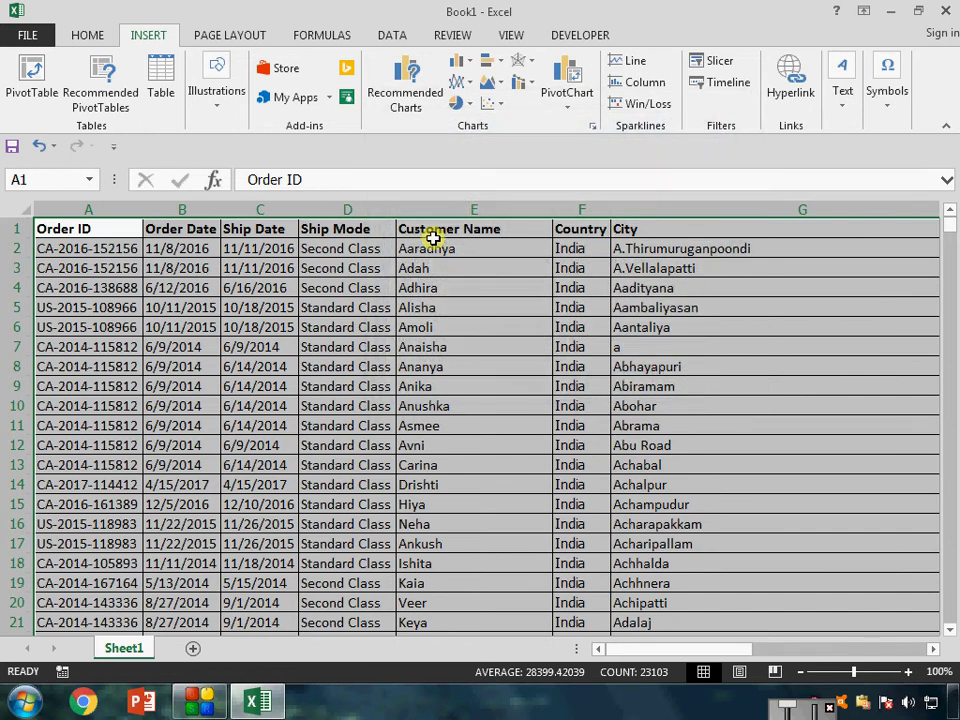
Create a PivotTable from Sheet1 range A1:I2567 on a new worksheet and enlarge its field list
click(30, 75)
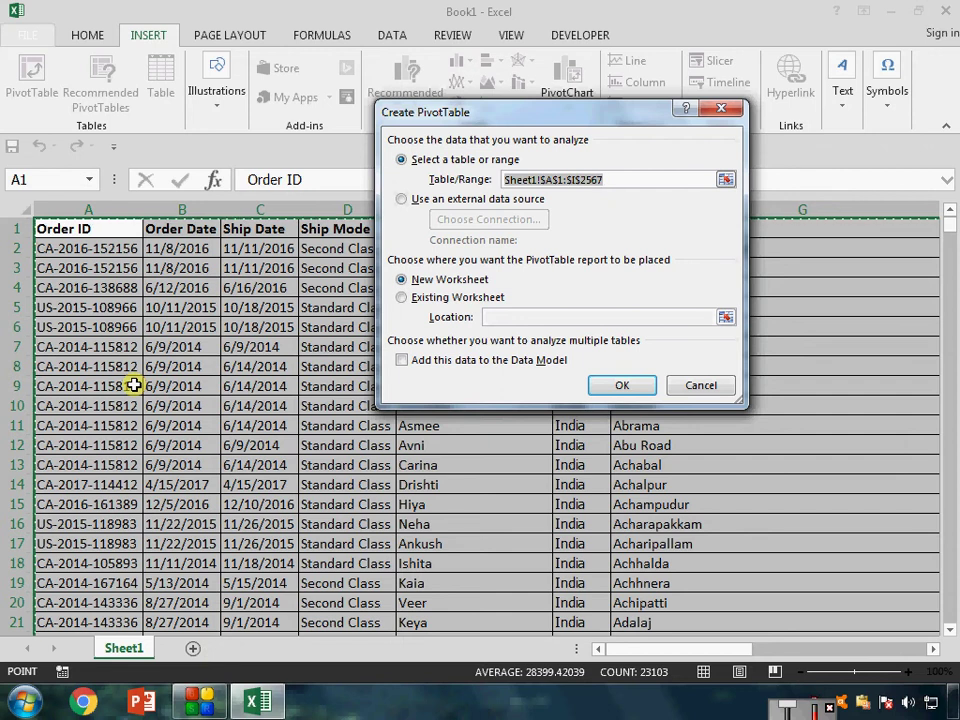
click(622, 389)
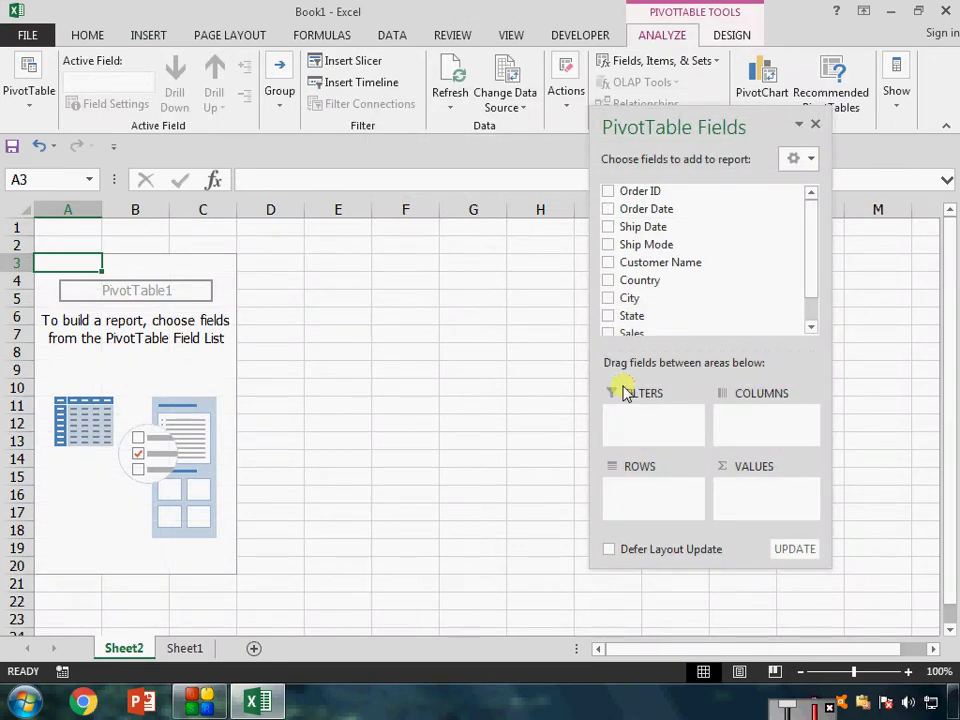
drag(831, 568, 902, 643)
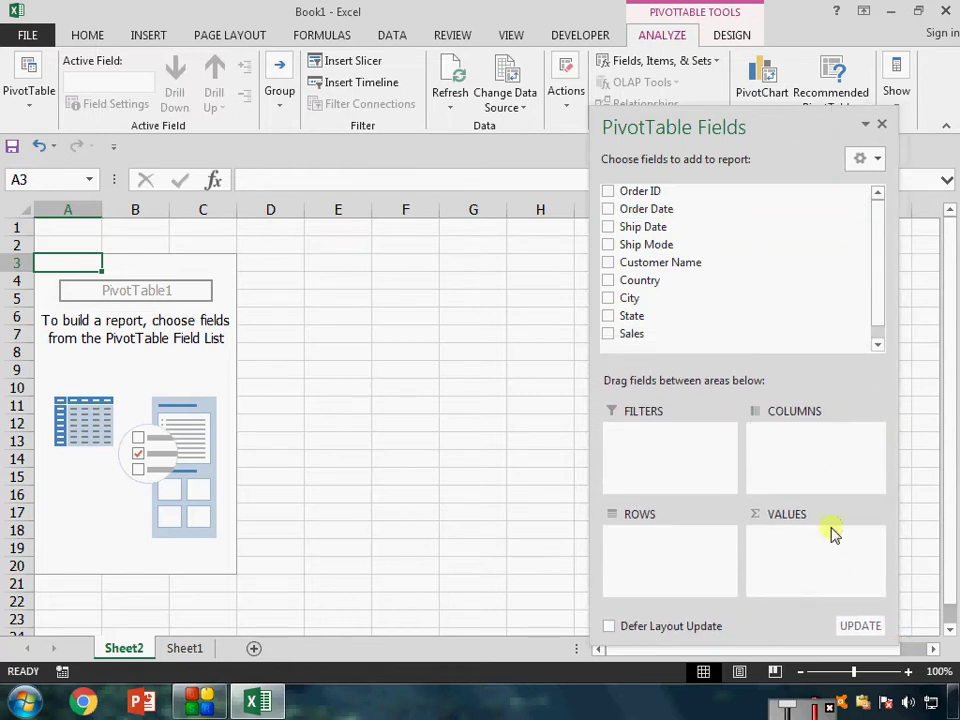
drag(879, 306, 888, 225)
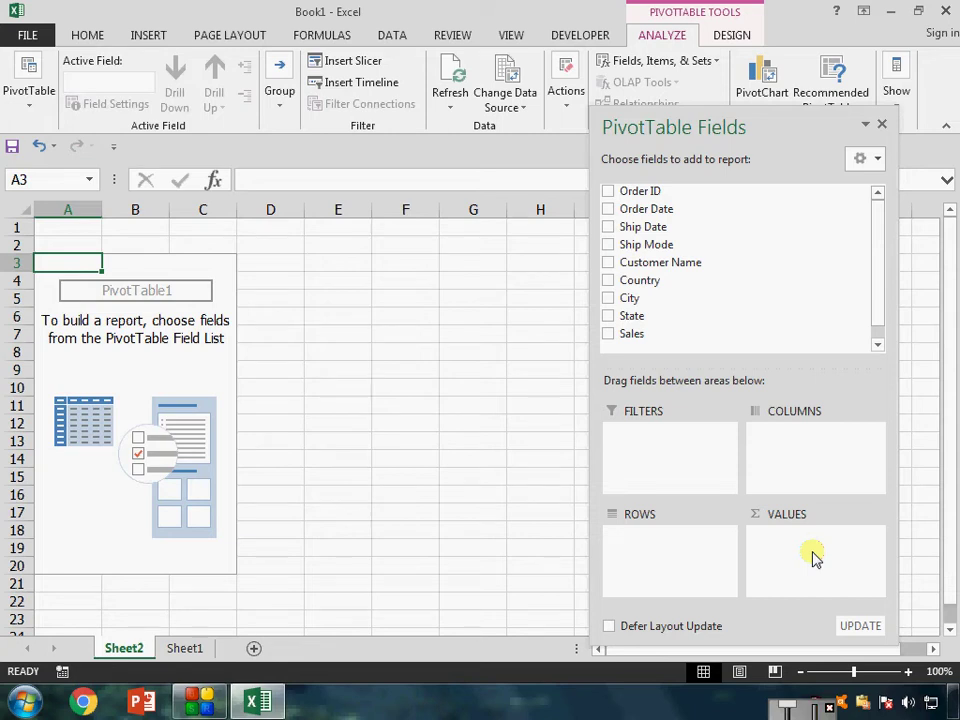
Add Ship Mode to the PivotTable rows and compare its labels with the Ship Mode column on Sheet1
drag(681, 246, 662, 561)
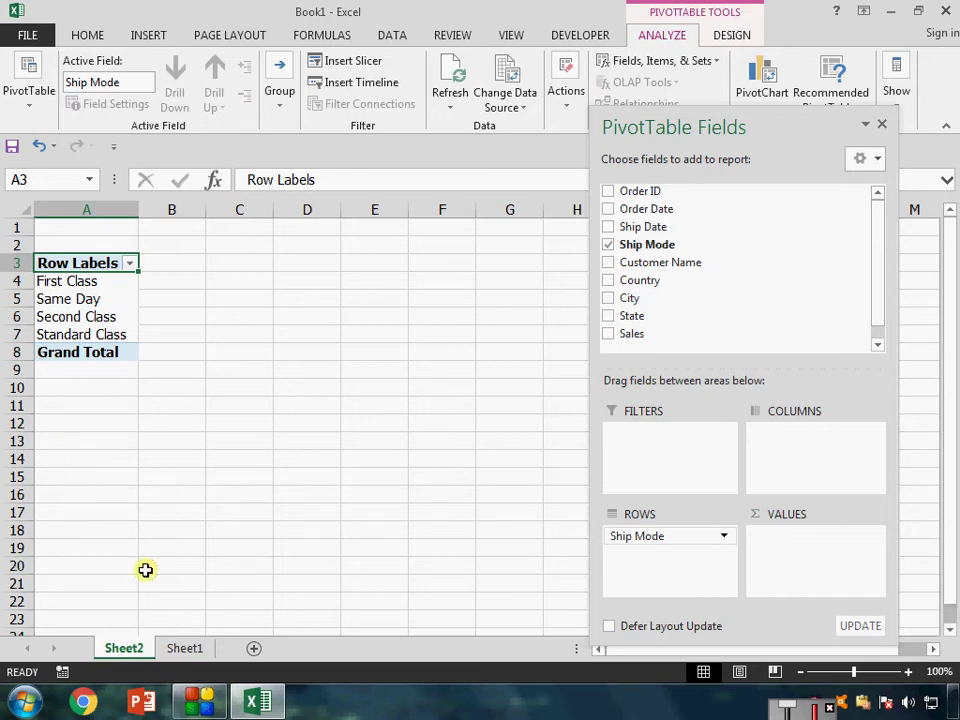
click(186, 648)
click(422, 383)
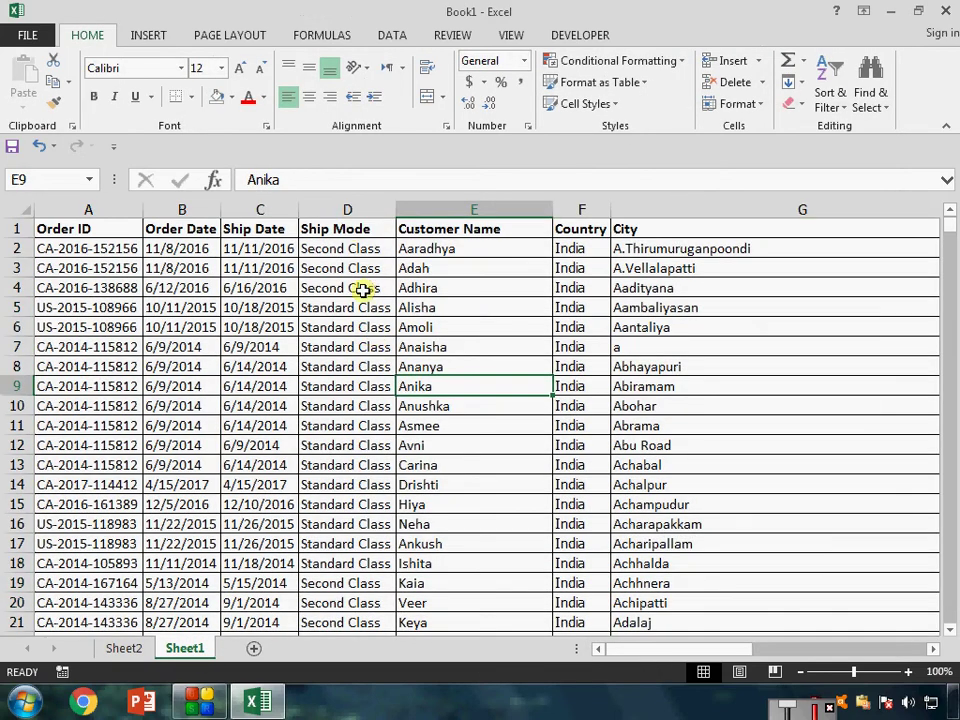
drag(350, 307, 369, 583)
click(130, 648)
click(122, 309)
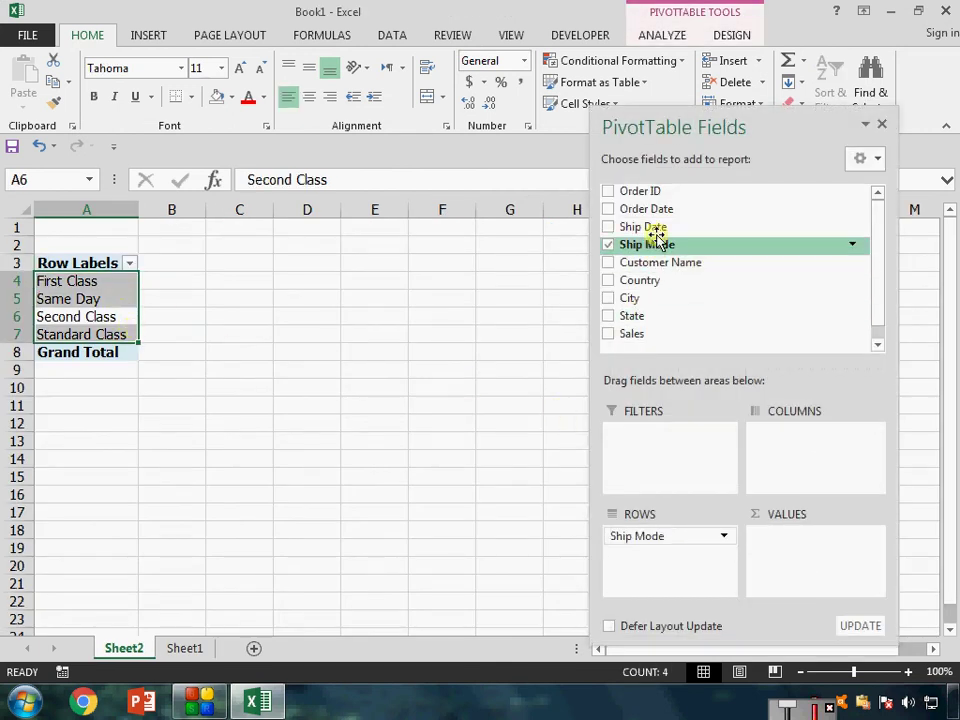
Add Sales to the PivotTable values as a sum and select the figures in the Sum of Sales column
drag(640, 334, 808, 546)
click(343, 366)
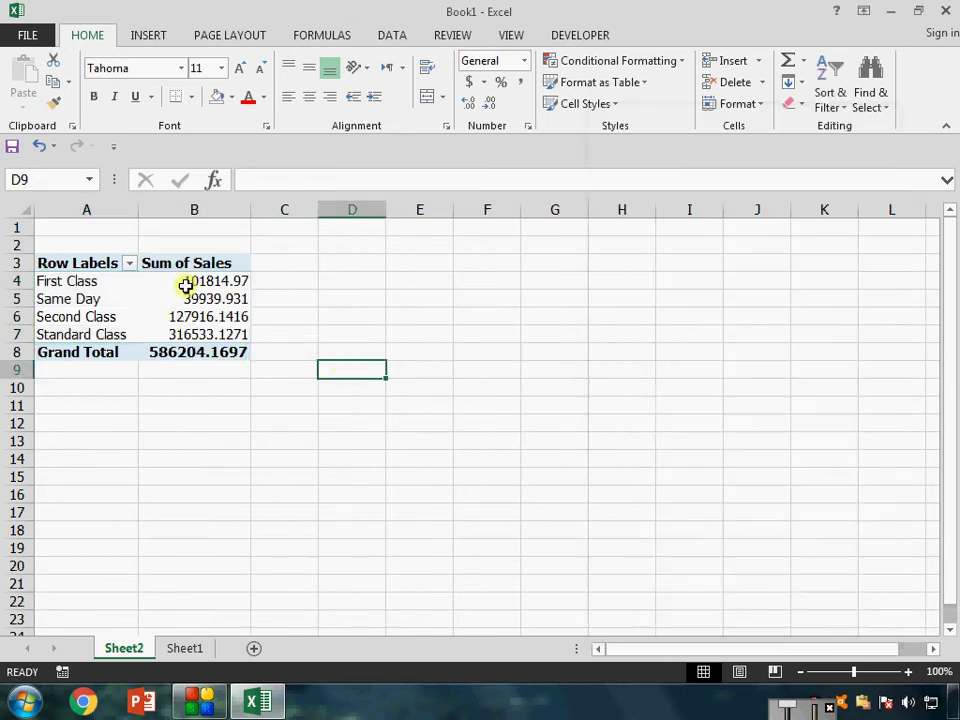
drag(186, 286, 208, 360)
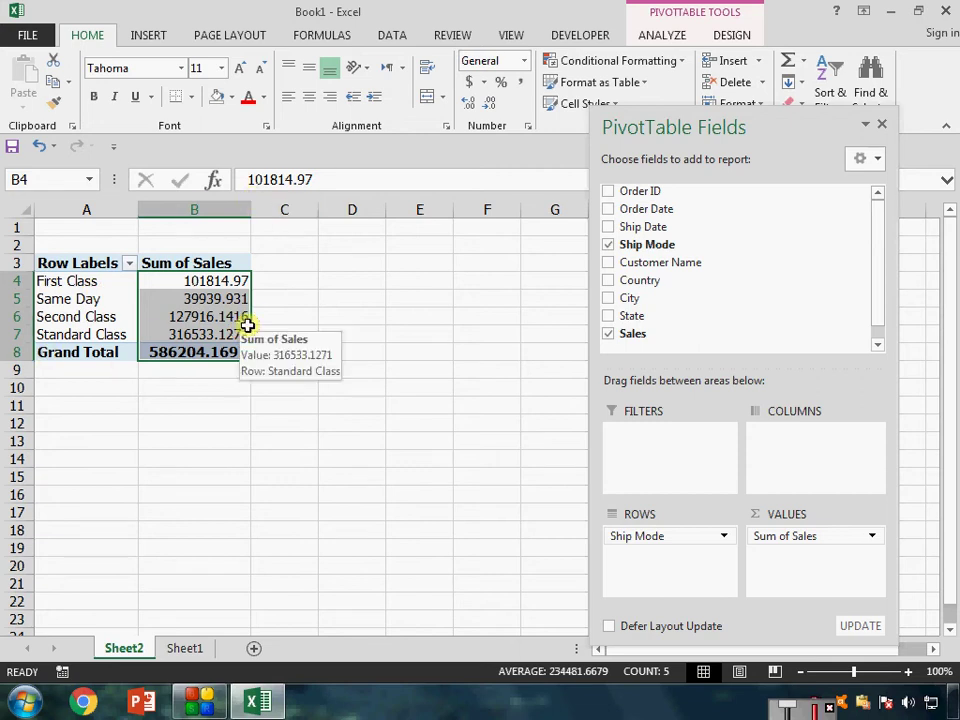
Total the entire Sales column I with a SUM formula in cell M15 of Sheet1, and compare it with the PivotTable's grand total
click(185, 649)
click(572, 493)
key(Right)
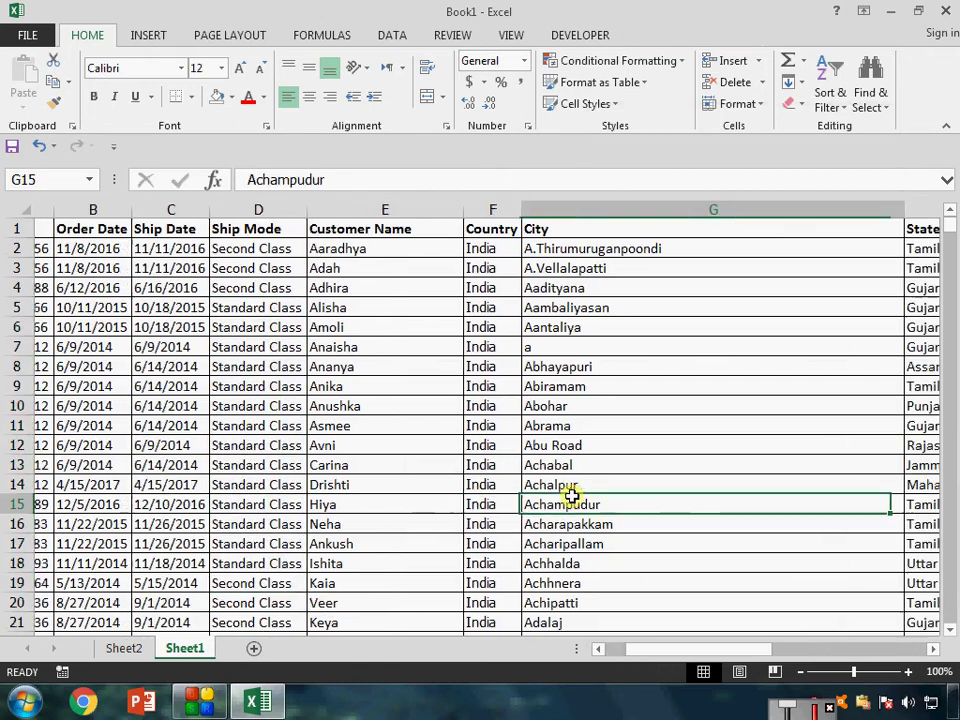
key(Right)
key(Right)
key(Right)
key(Right)
key(Right)
key(Right)
text(=)
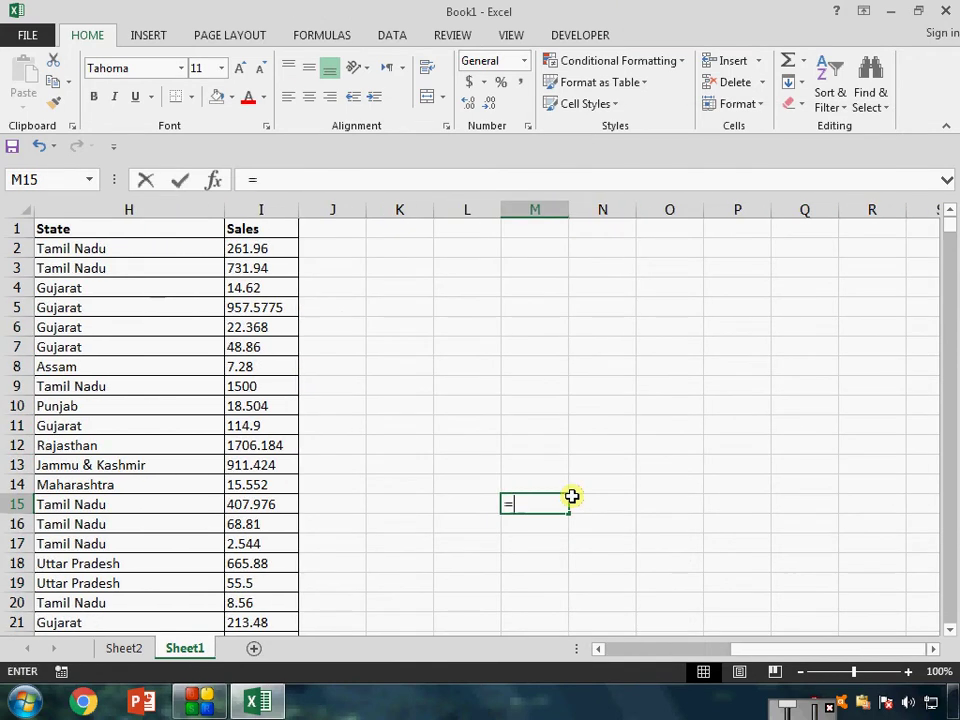
text(sum)
key(Tab)
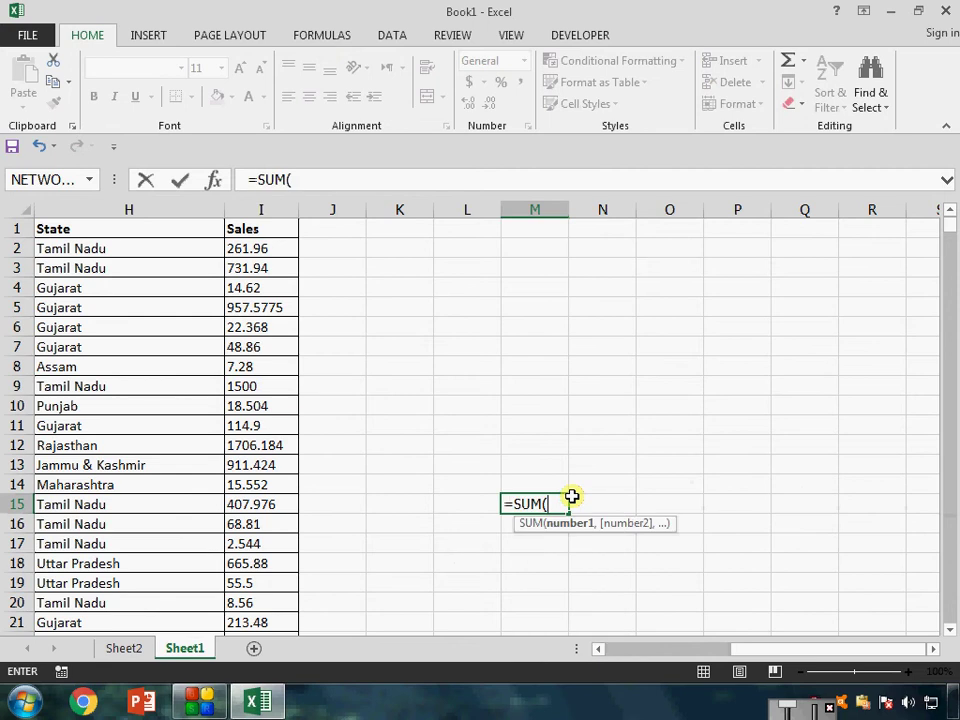
click(272, 184)
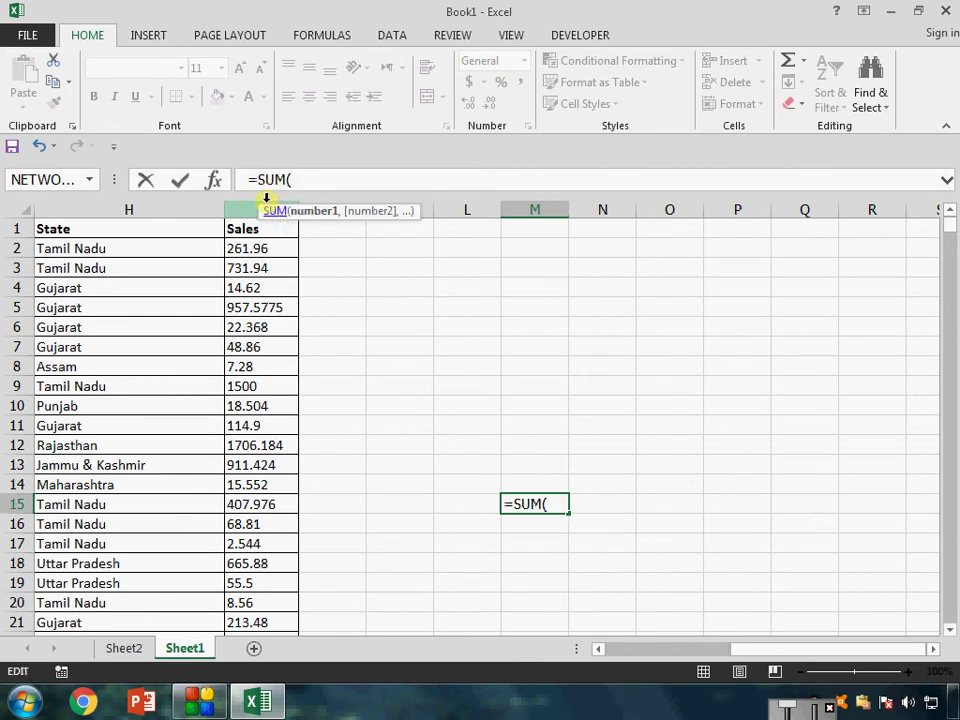
click(265, 208)
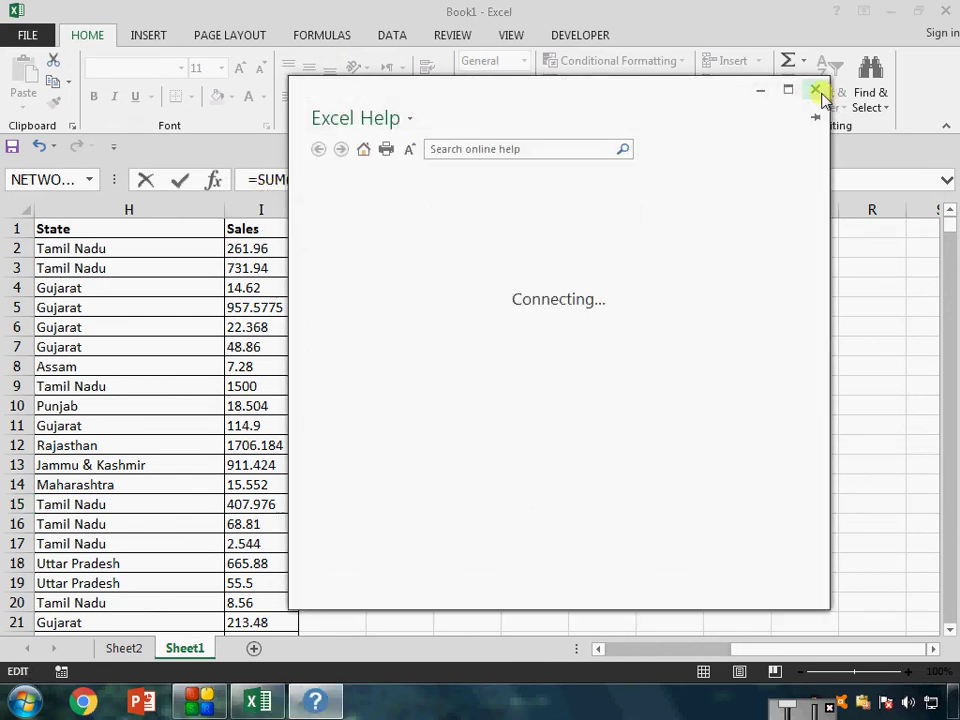
click(818, 92)
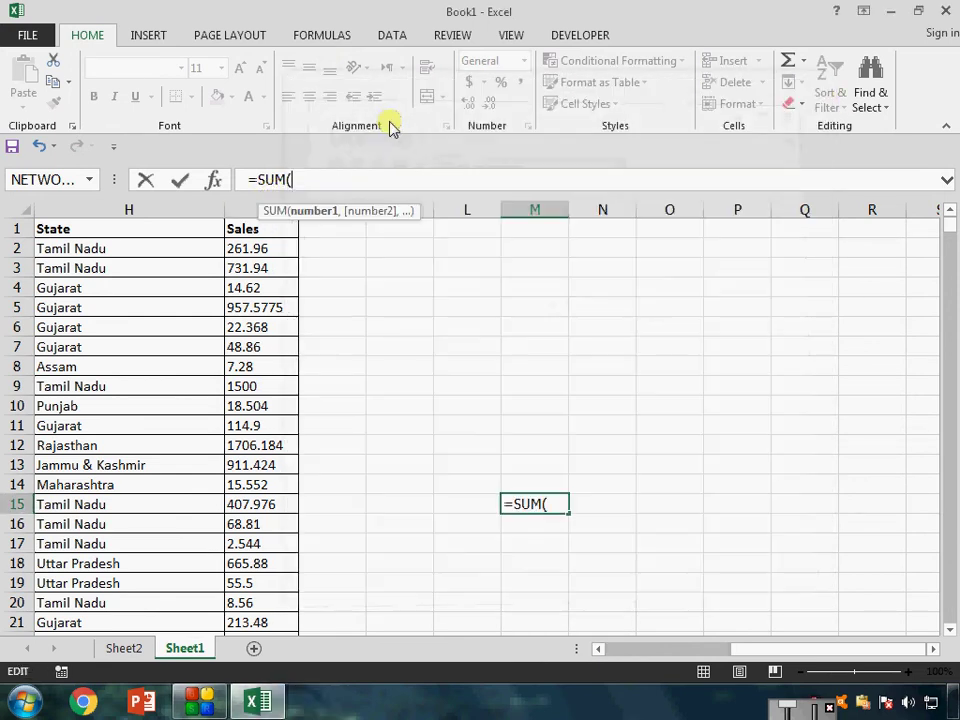
click(240, 207)
key(Return)
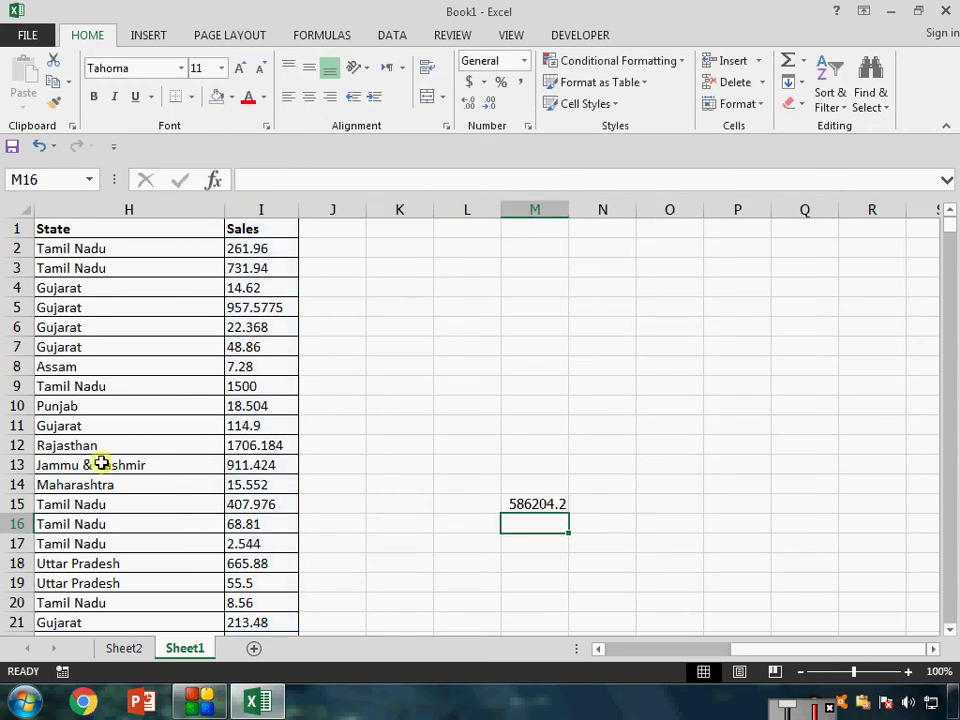
click(127, 648)
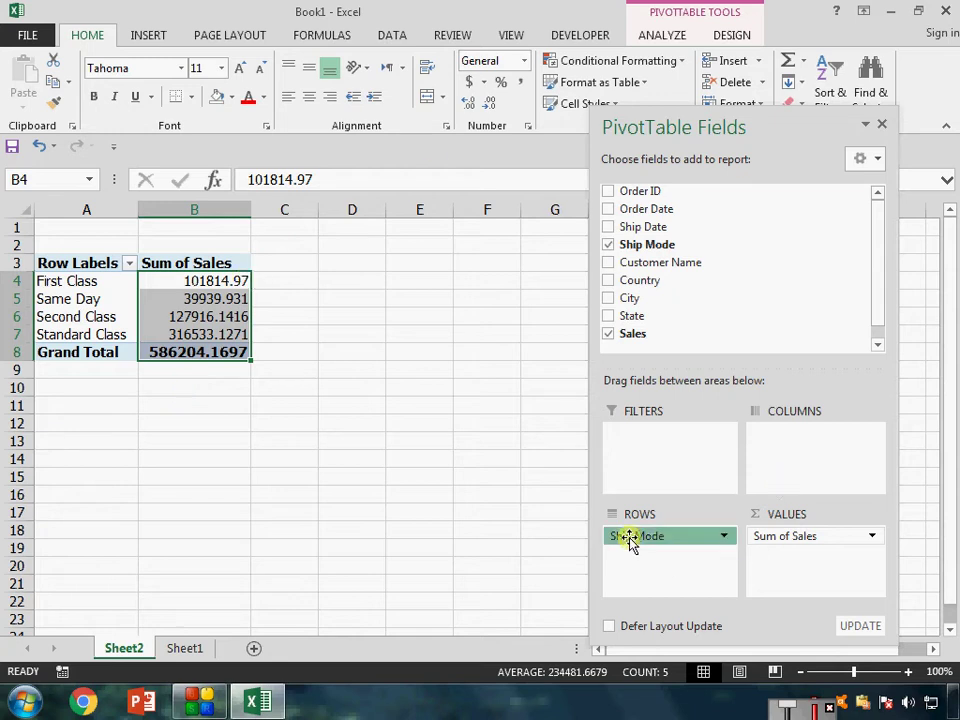
Move Ship Mode from the PivotTable rows to the columns, view the horizontal layout, and return the field to the rows
drag(630, 543, 800, 452)
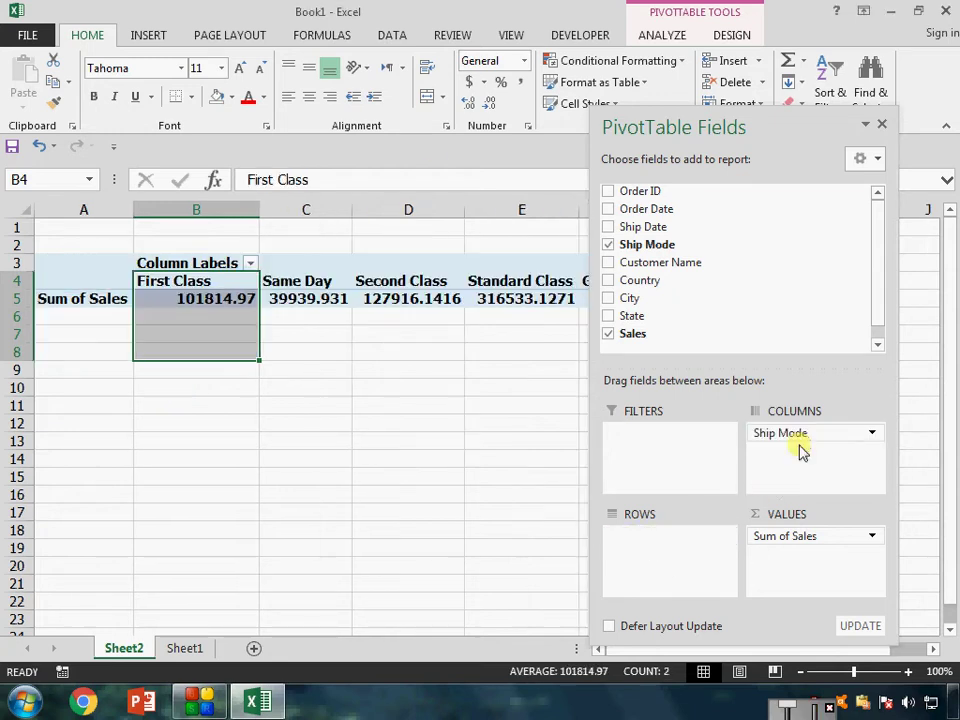
click(396, 373)
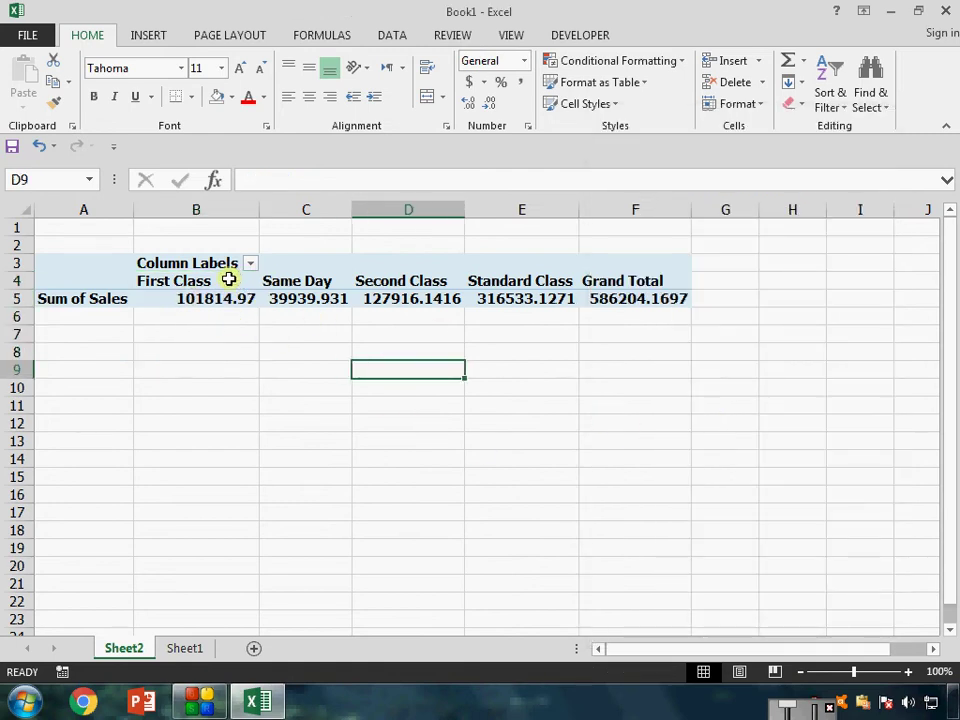
click(229, 280)
drag(797, 435, 676, 545)
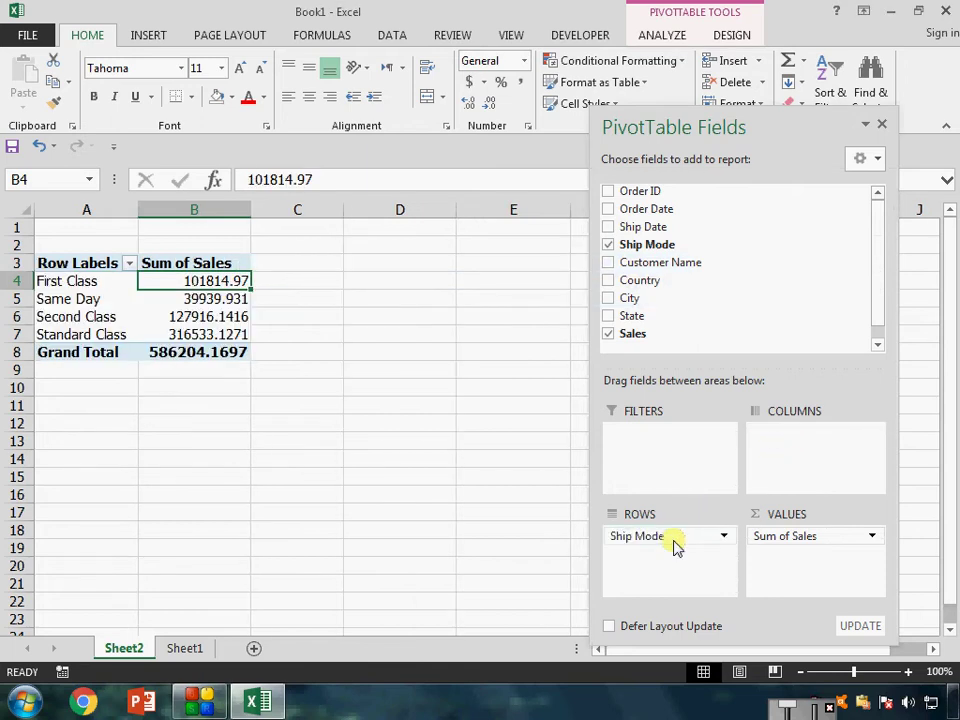
click(456, 276)
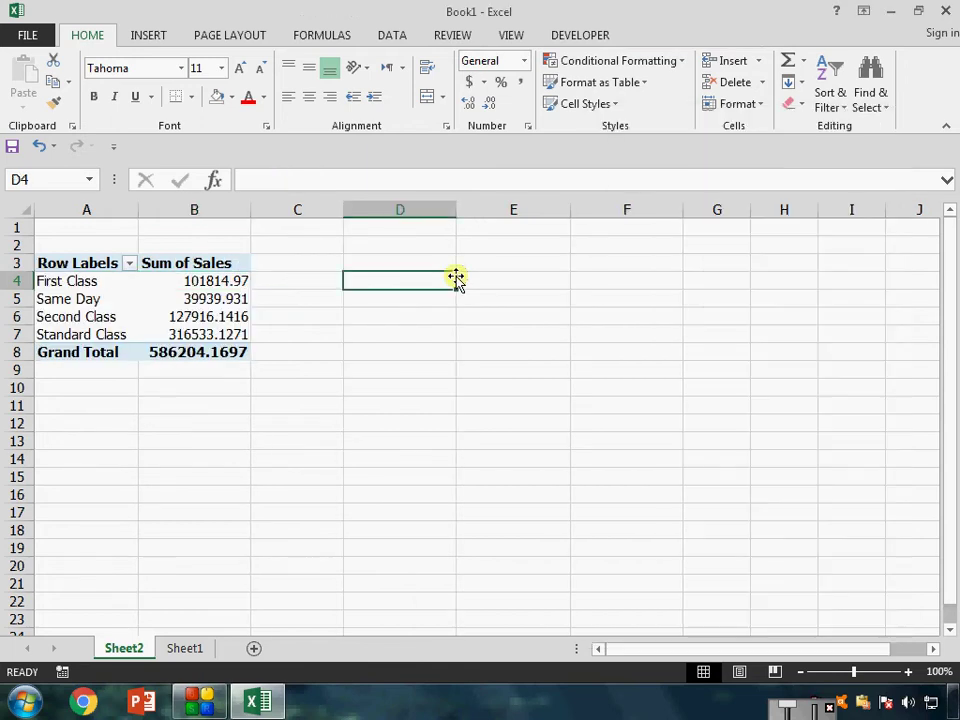
key(Right)
key(Right)
key(Right)
key(Right)
key(Right)
key(Right)
key(Right)
key(Right)
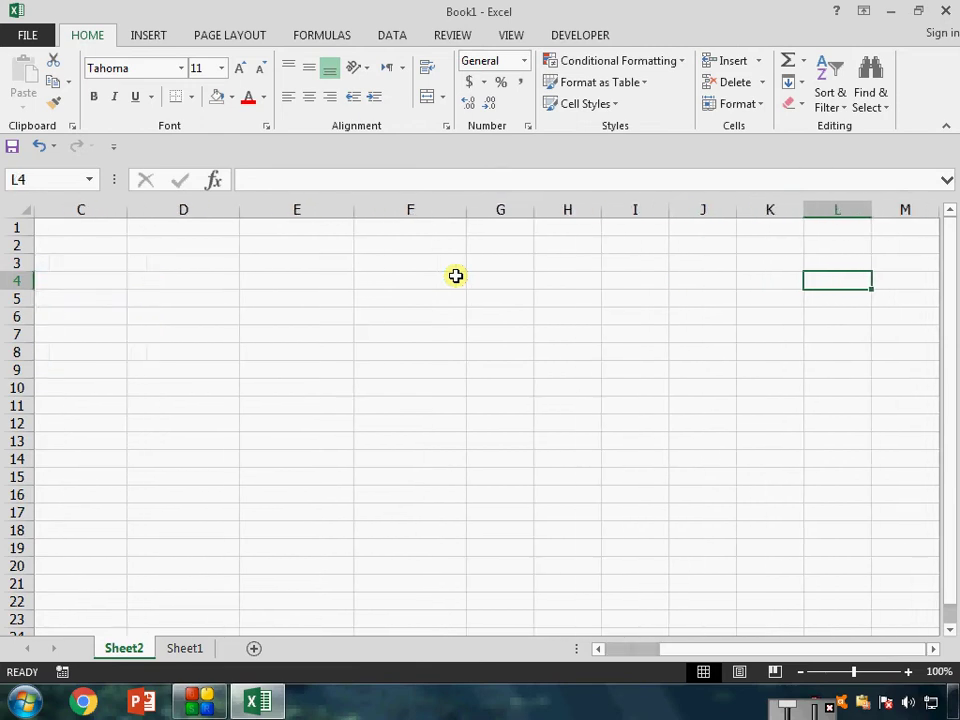
key(Left)
key(Left)
key(Left)
key(Left)
key(Left)
key(Left)
key(Left)
key(Left)
key(Left)
key(Left)
key(Left)
key(Down)
key(Down)
key(Down)
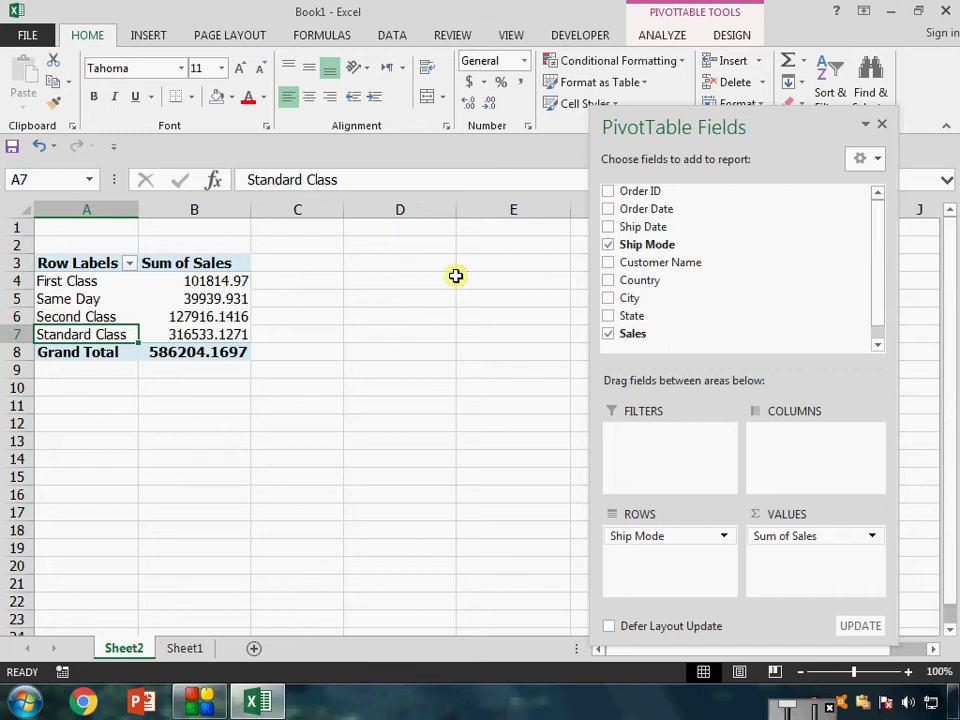
Arrange the PivotTable with City in the rows and Ship Mode in the columns, and select the first city label
drag(656, 300, 790, 469)
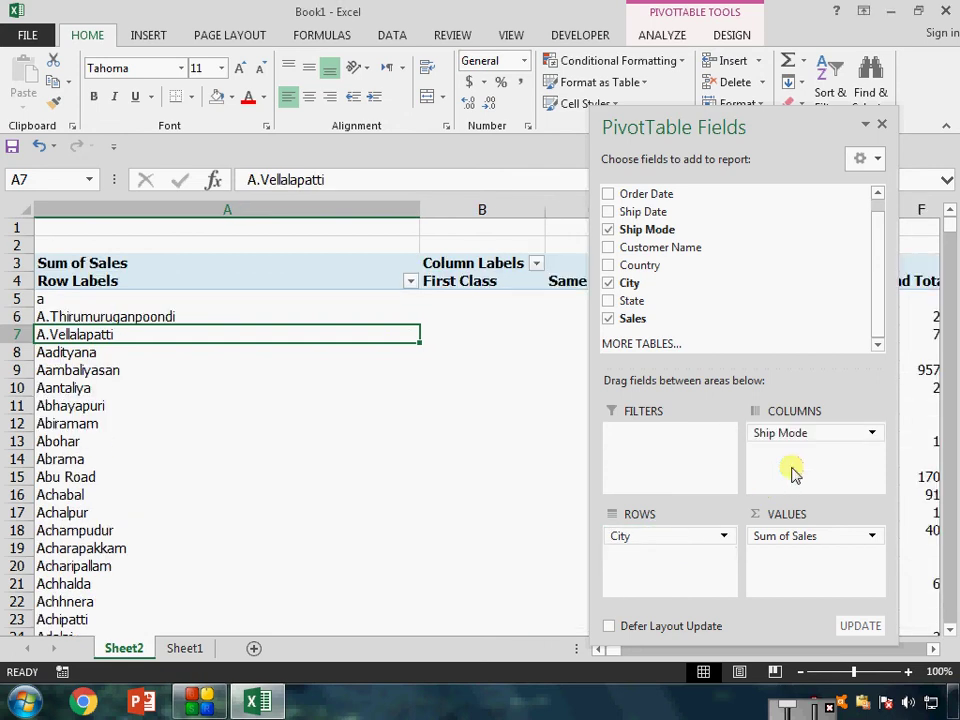
click(253, 315)
click(264, 300)
Look through the list of city labels in the PivotTable rows to past row 180 and return to the first city
scroll(278, 427, down, 14)
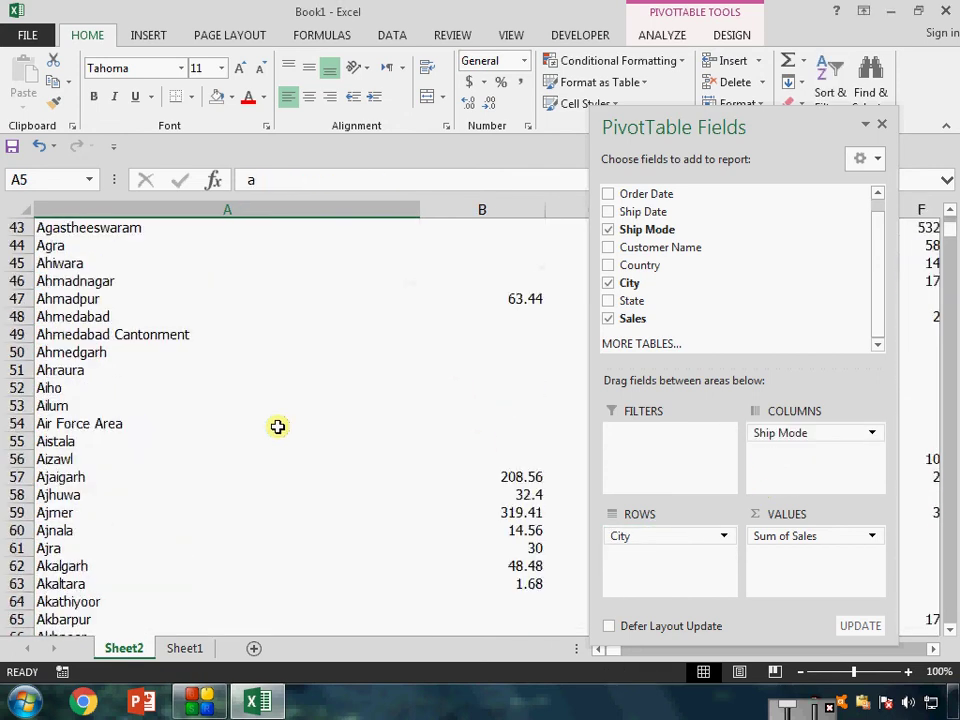
scroll(278, 427, down, 20)
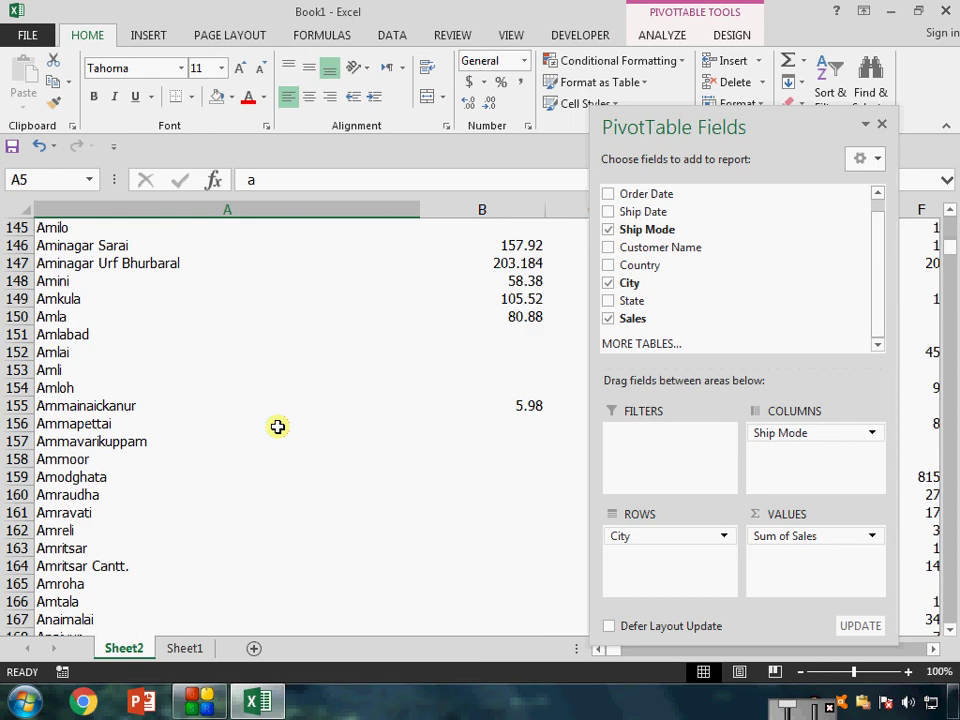
click(270, 490)
click(219, 443)
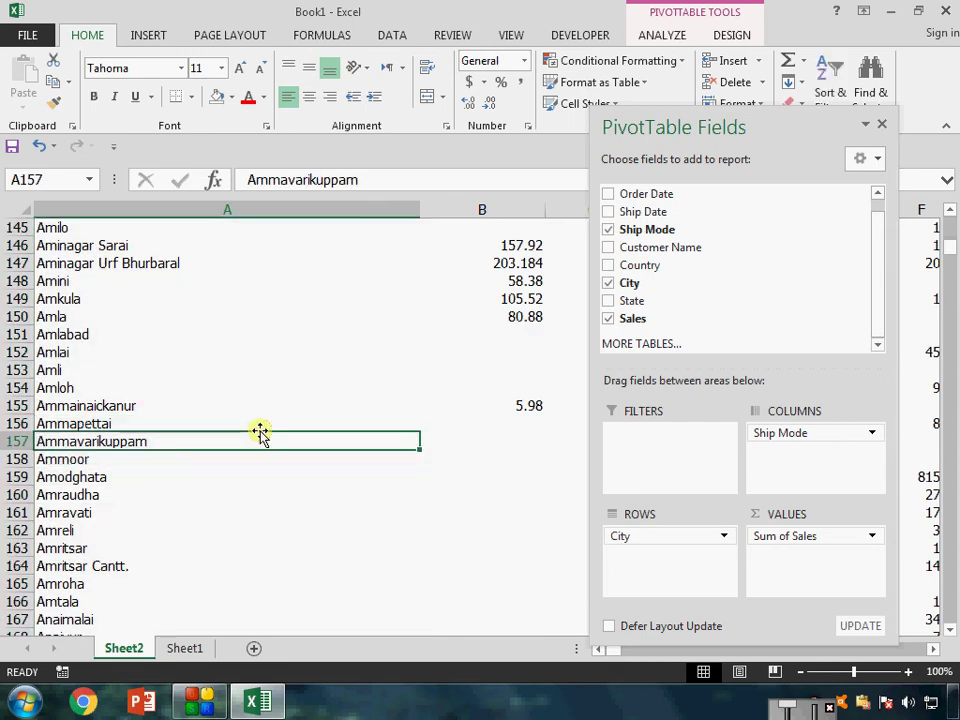
key(Down)
key(Down)
key(Down)
key(Down)
key(Down)
key(Down)
key(Down)
key(Down)
key(Down)
key(Down)
key(Down)
key(Down)
key(Down)
key(Down)
key(Down)
key(Down)
key(Down)
key(Down)
key(Down)
key(Down)
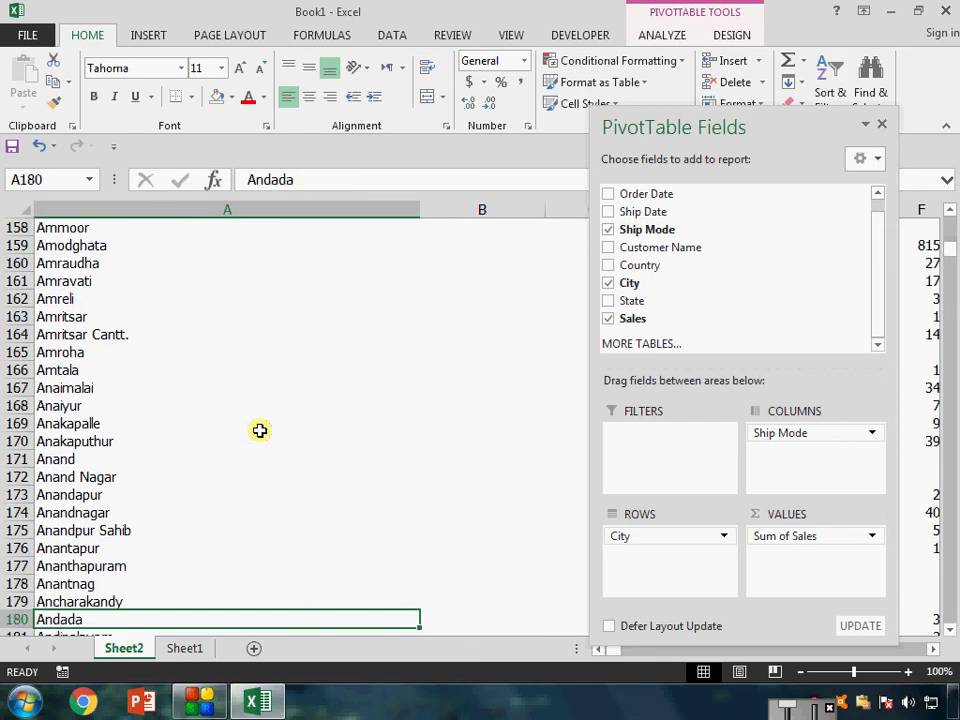
key(Down)
key(Down)
key(Down)
key(Up)
key(Up)
key(Up)
key(Up)
key(Up)
key(Up)
key(Up)
key(Up)
key(Up)
key(Up)
key(Up)
key(Up)
key(Up)
key(Up)
key(Up)
key(Up)
key(Up)
key(Up)
key(Up)
key(Up)
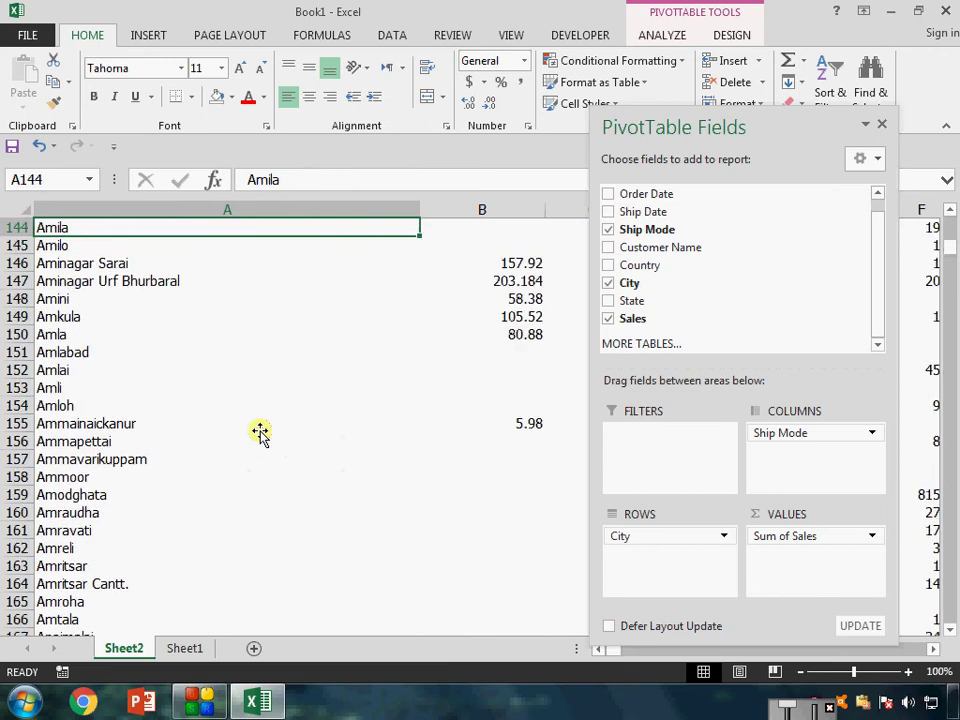
key(Up)
key(Up)
key(Up)
key(Up)
key(Up)
key(Up)
key(Up)
key(Up)
key(Up)
key(Up)
key(Up)
key(Up)
key(Up)
key(Up)
key(Up)
key(Up)
key(Up)
key(Up)
key(Up)
key(Up)
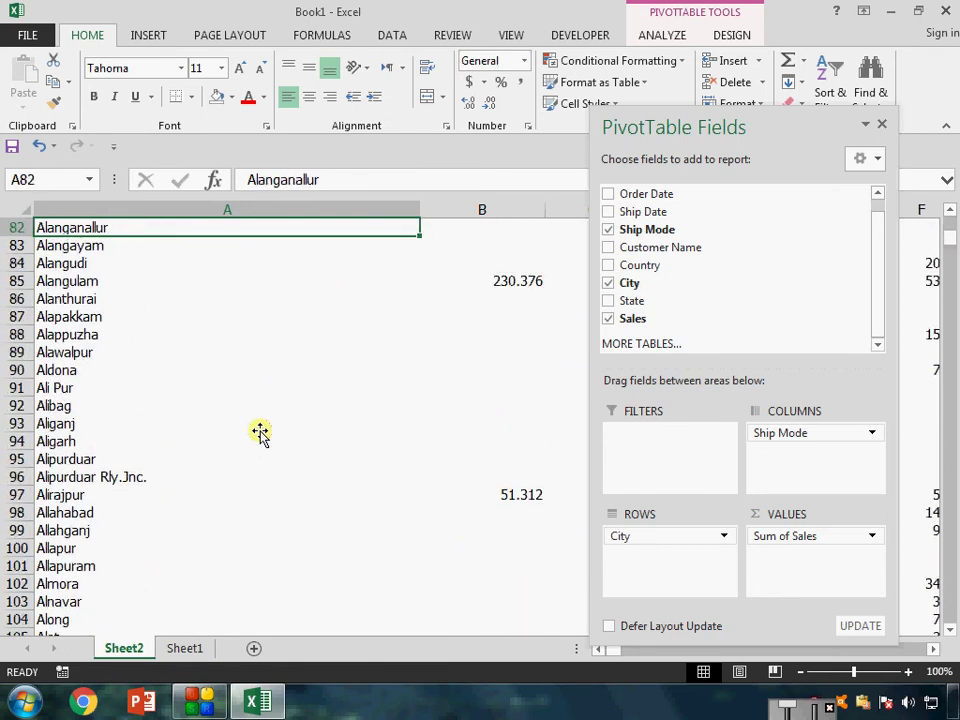
key(Up)
key(Up)
key(Up)
key(Up)
key(Up)
key(Up)
key(Up)
key(Up)
key(Up)
key(Up)
key(Up)
key(Up)
key(Up)
key(Up)
key(Up)
key(Up)
key(Up)
key(Up)
key(Up)
key(Up)
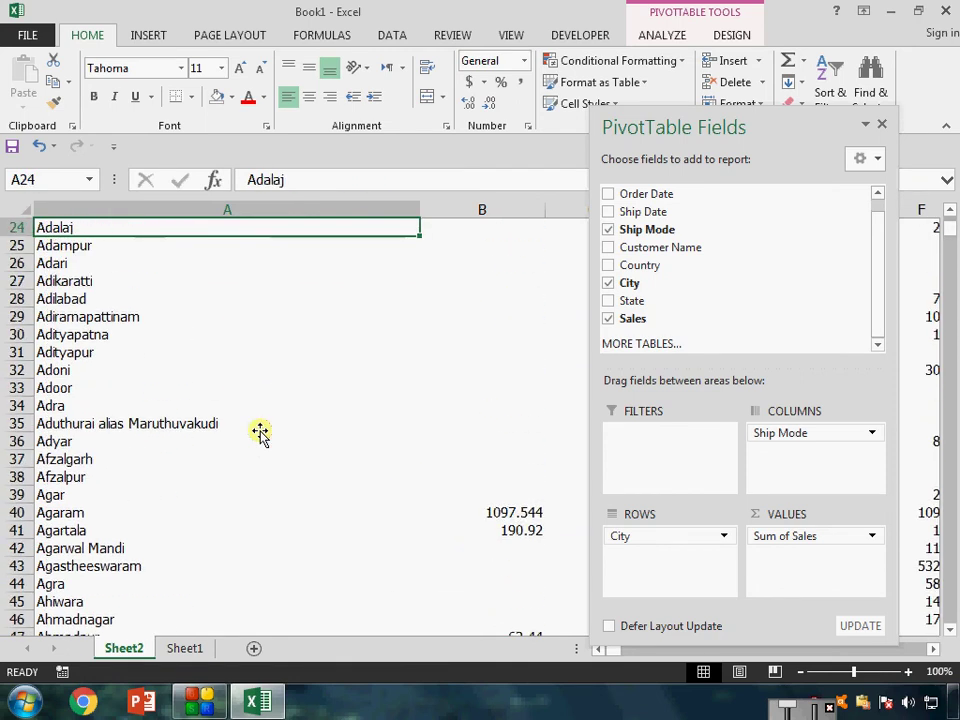
key(Up)
key(Up)
key(Up)
key(Up)
key(Up)
key(Up)
key(Up)
key(Up)
key(Up)
key(Up)
key(Up)
key(Up)
key(Up)
key(Up)
key(Up)
key(Up)
key(Up)
key(Up)
key(Up)
key(Up)
key(Down)
key(Down)
key(Down)
key(Down)
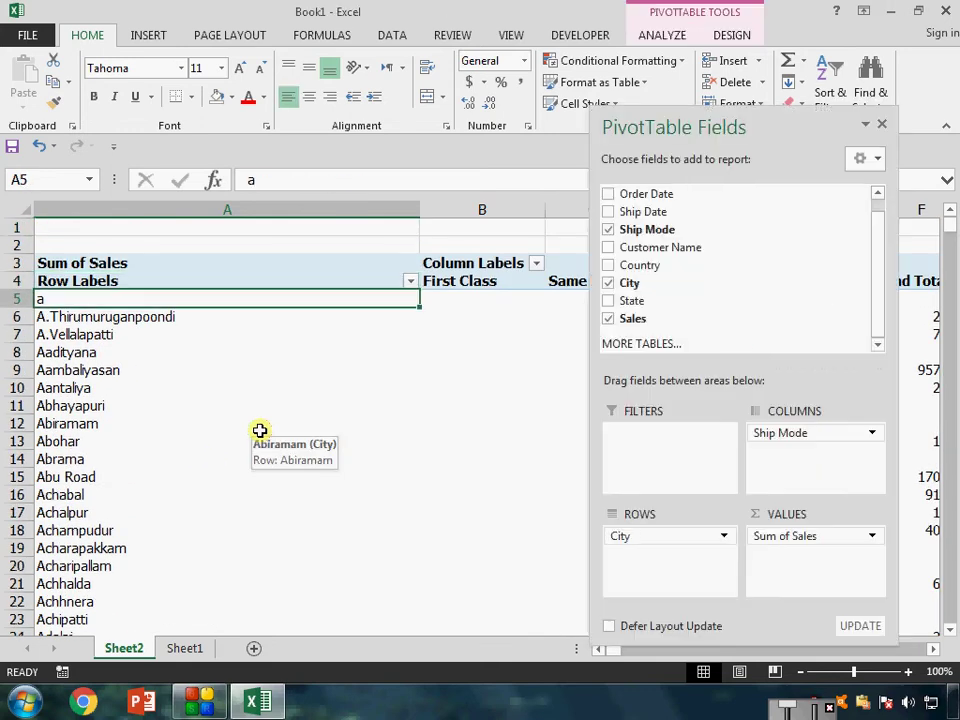
Examine the first city's sales across the Ship Mode columns through the grand total
key(Right)
key(Right)
key(Right)
key(Right)
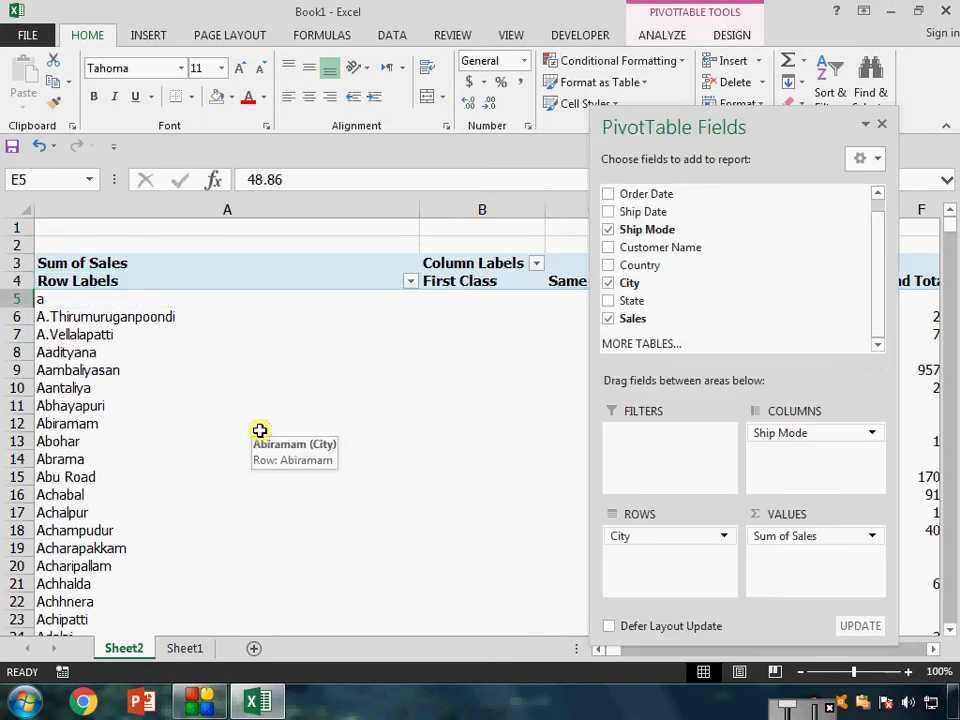
key(Right)
key(Right)
key(Right)
key(Left)
key(Left)
key(Left)
key(Right)
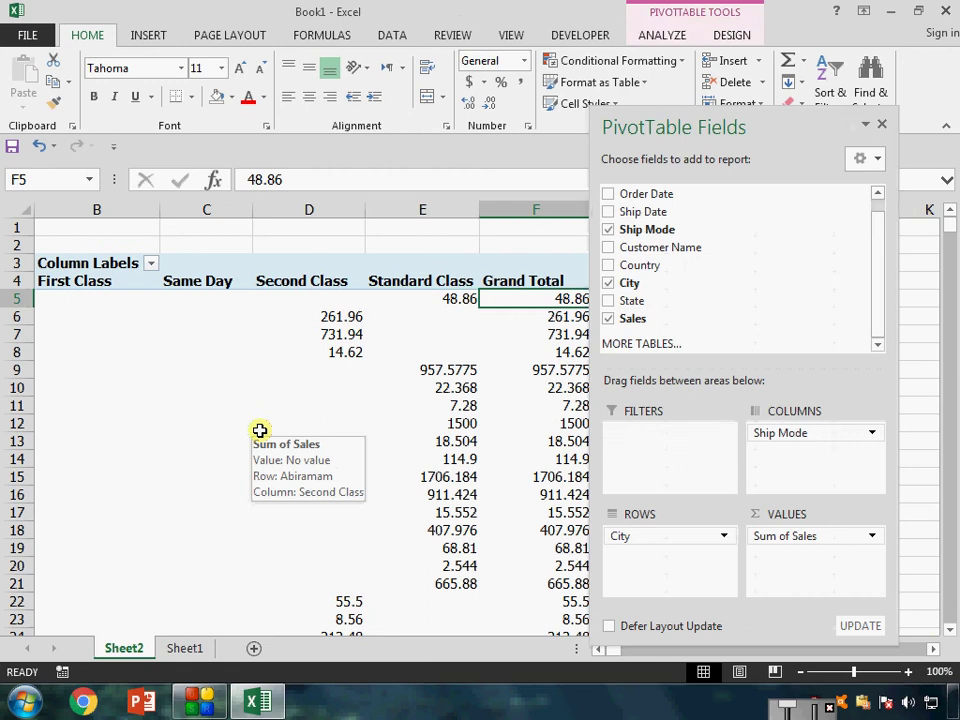
key(Left)
key(Left)
key(Left)
key(Left)
key(Left)
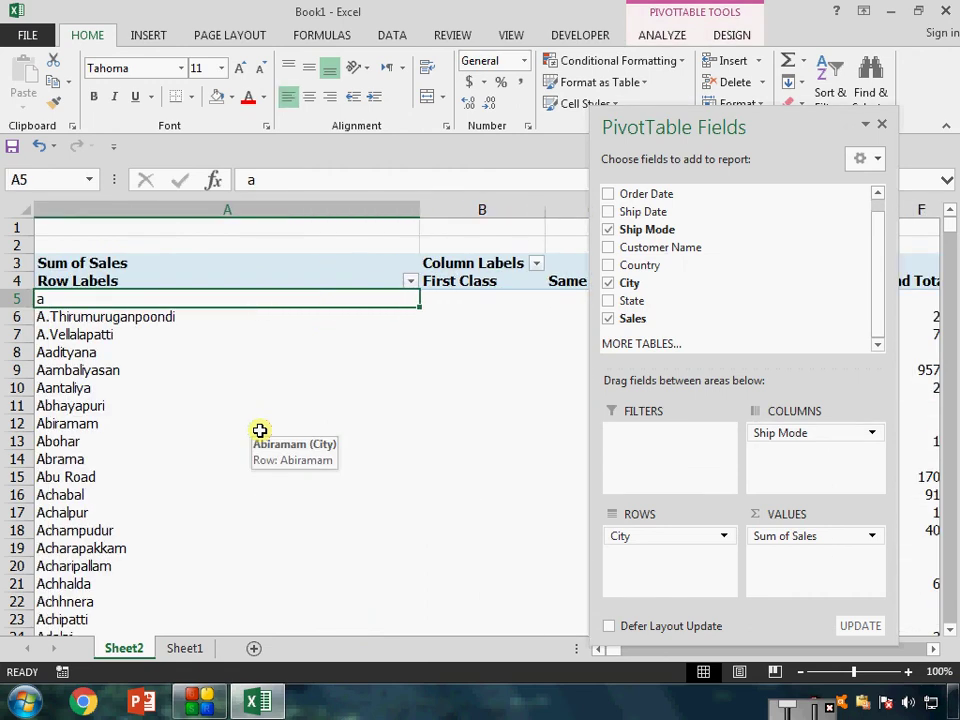
key(Right)
key(Right)
key(Right)
key(Right)
key(Right)
key(Right)
key(Left)
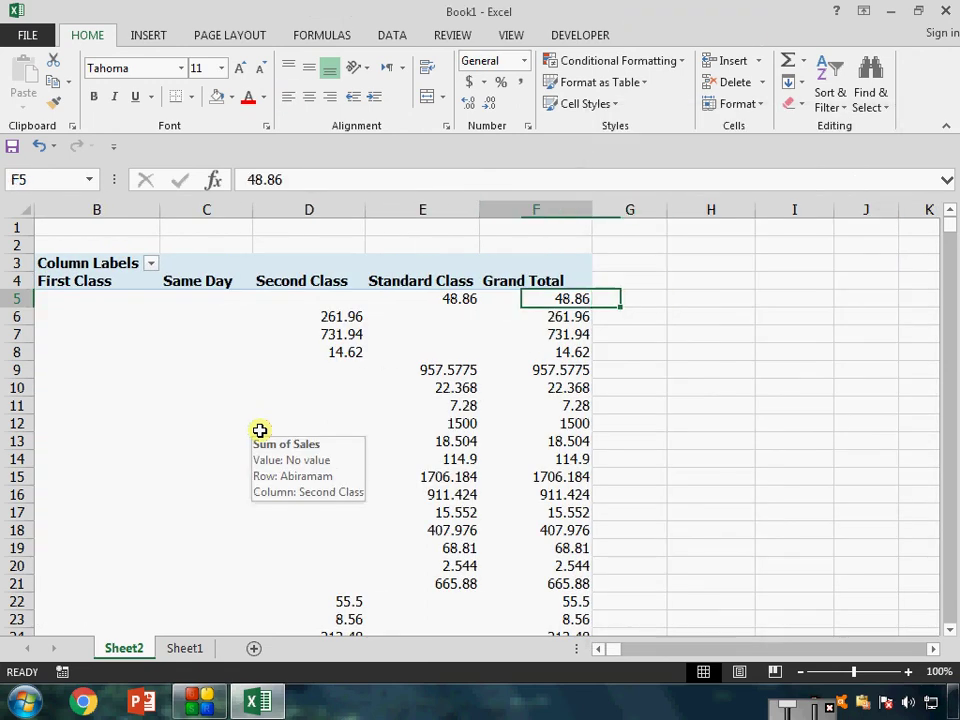
key(Left)
key(Left)
key(Left)
key(Left)
key(Left)
Examine the Abhayapuri row's sales across the Ship Mode columns and return to its city label
key(Down)
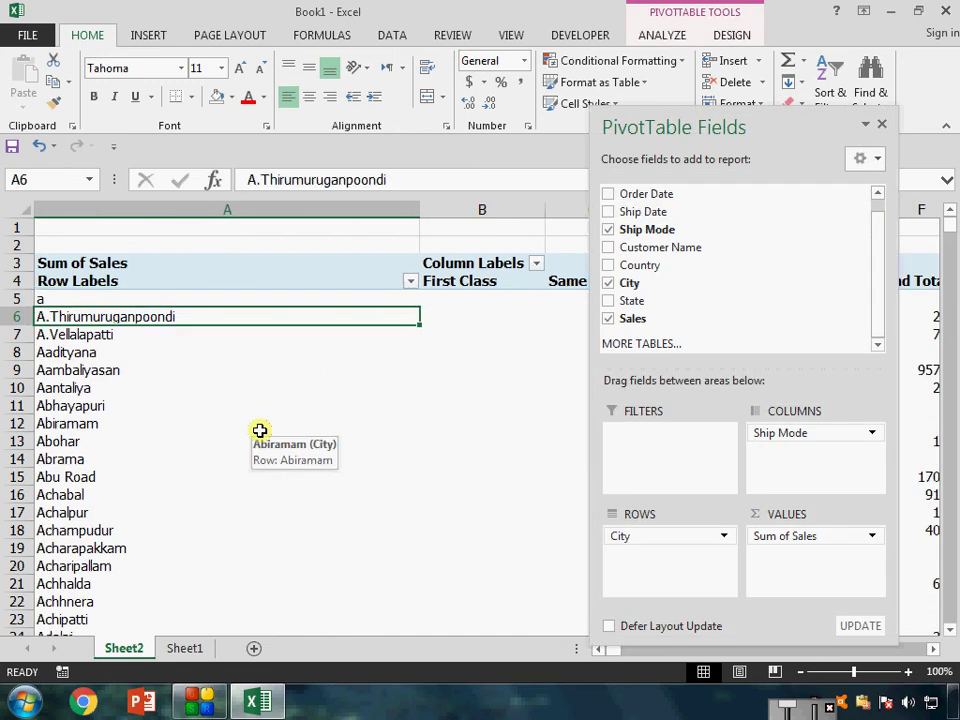
key(Down)
key(Down)
key(Down)
key(Down)
key(Down)
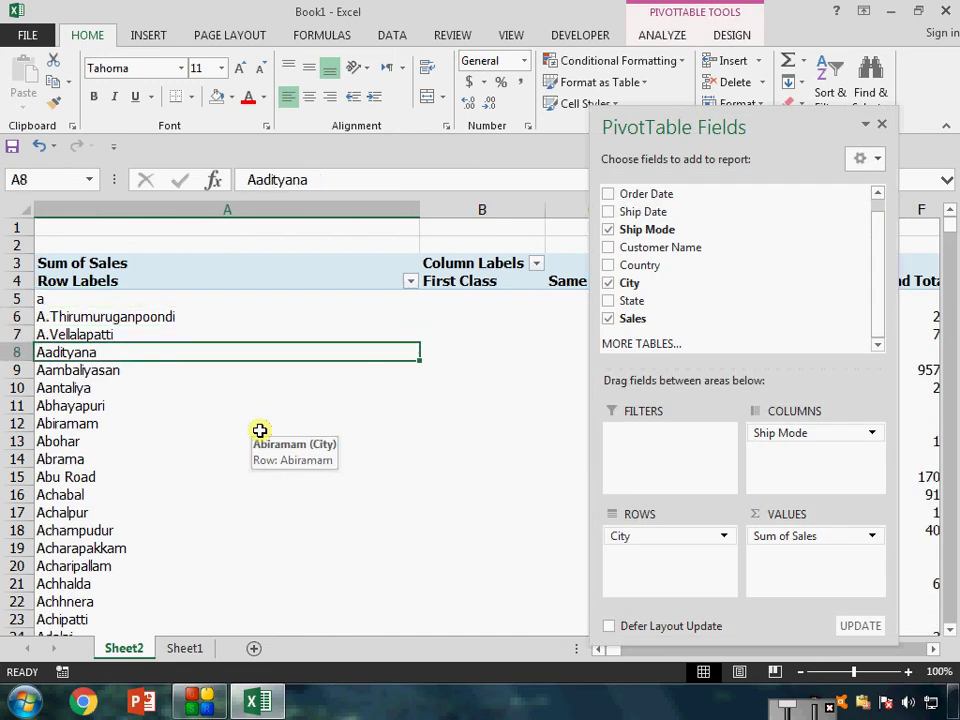
key(Right)
key(Right)
key(Right)
key(Right)
key(Right)
key(Right)
key(Right)
key(Right)
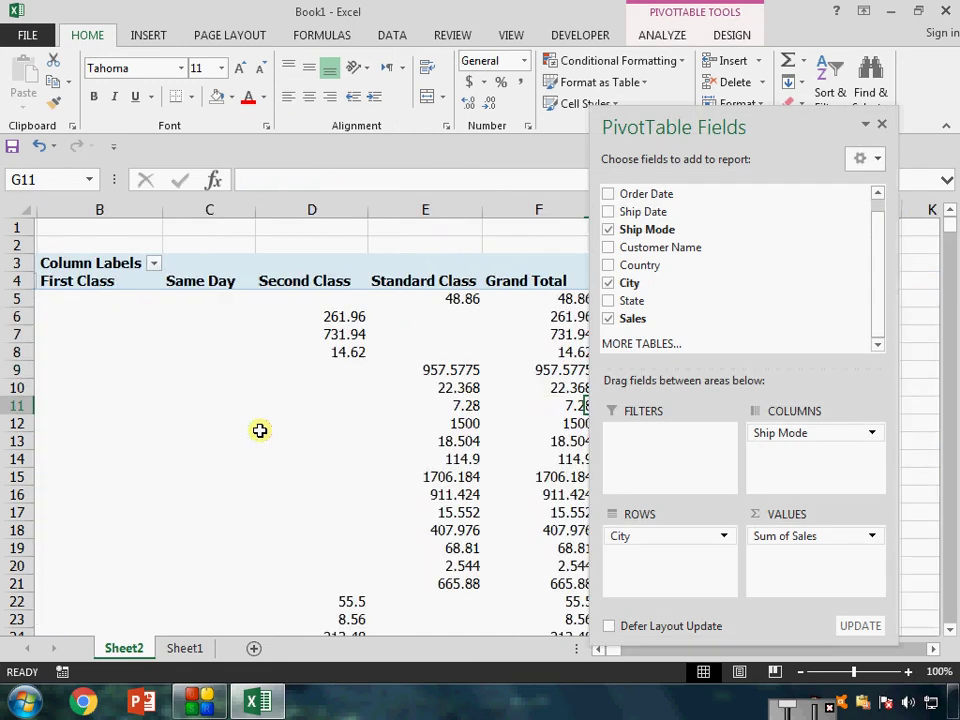
key(Left)
key(Left)
key(Left)
key(Left)
key(Left)
key(Left)
key(Left)
key(Left)
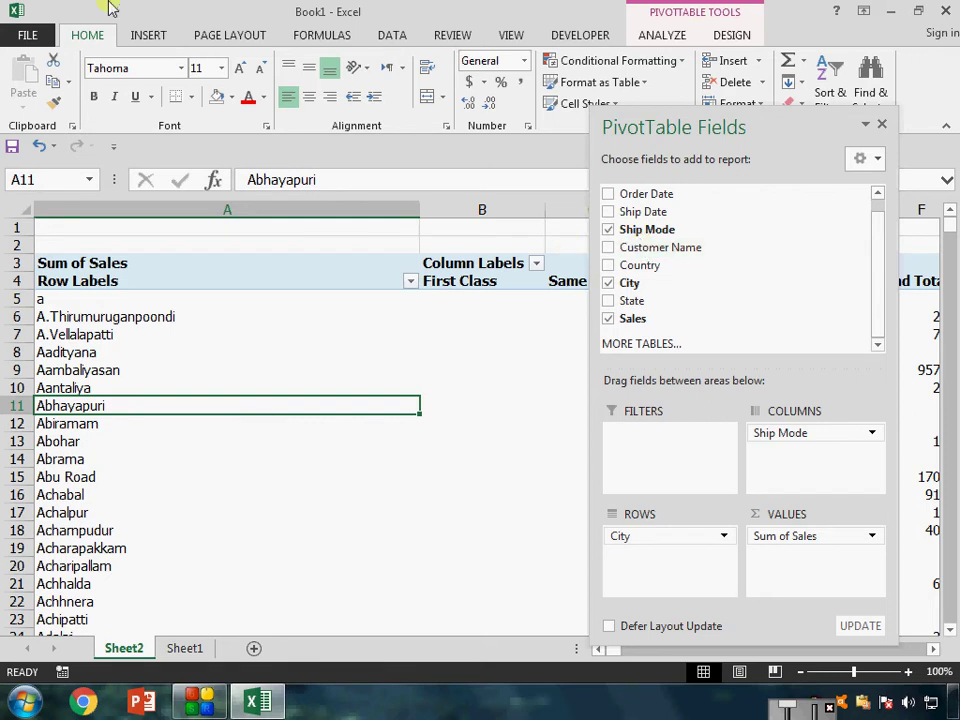
Remove and re-add Sales in the PivotTable values, and replace Ship Mode with Country in the columns
click(608, 318)
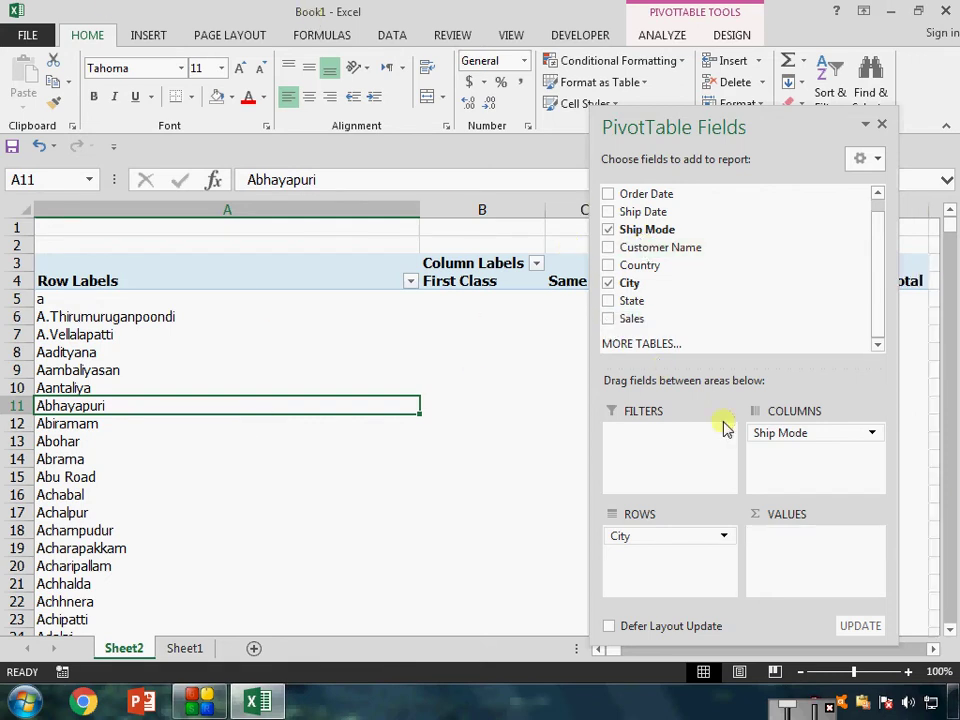
click(608, 320)
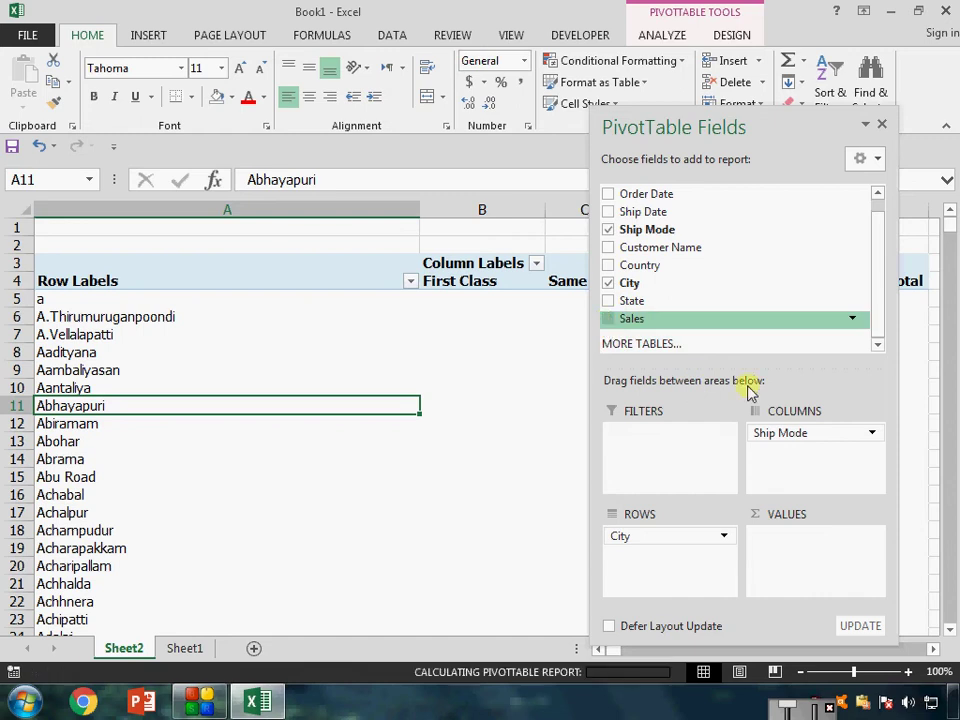
click(832, 432)
click(812, 690)
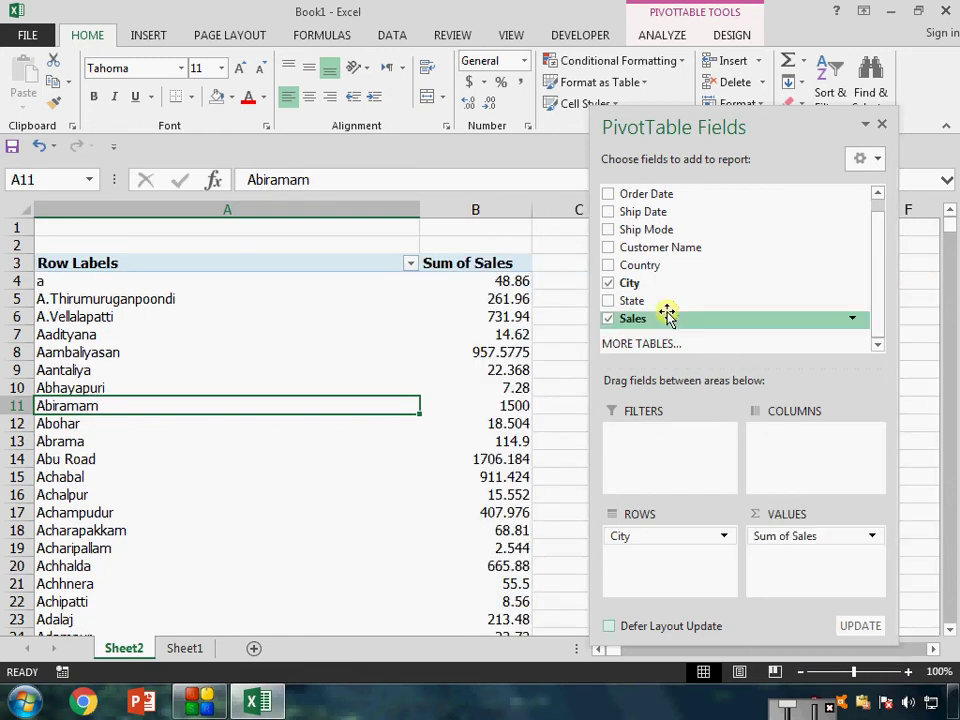
drag(653, 266, 805, 468)
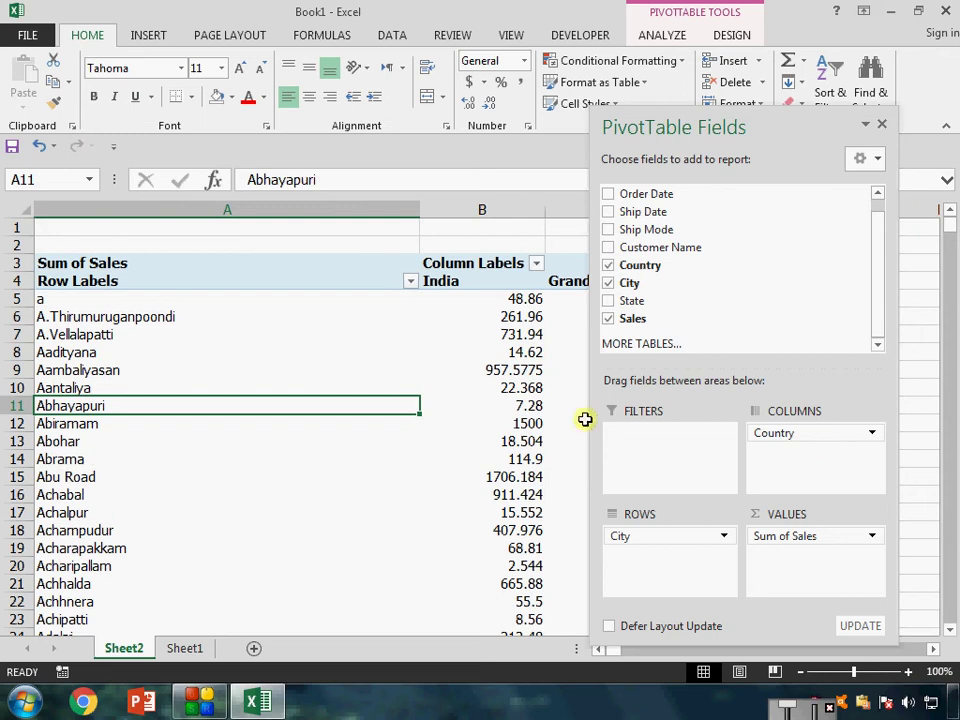
Try Country in the PivotTable rows beneath City, and undo the move
click(480, 370)
drag(500, 334, 520, 314)
drag(795, 447, 654, 545)
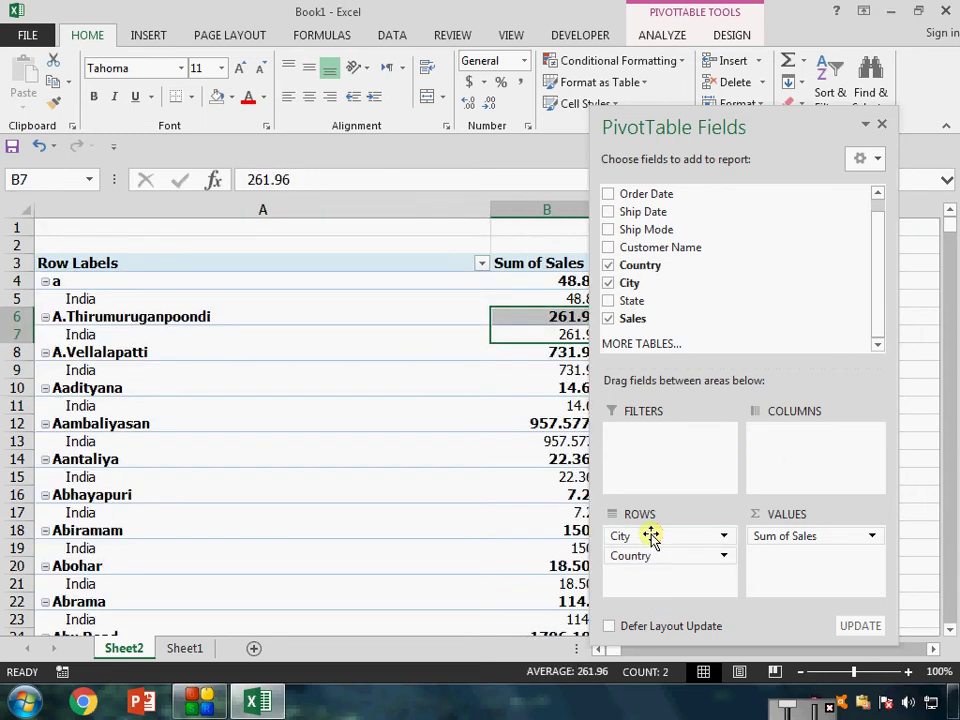
key(ctrl+z)
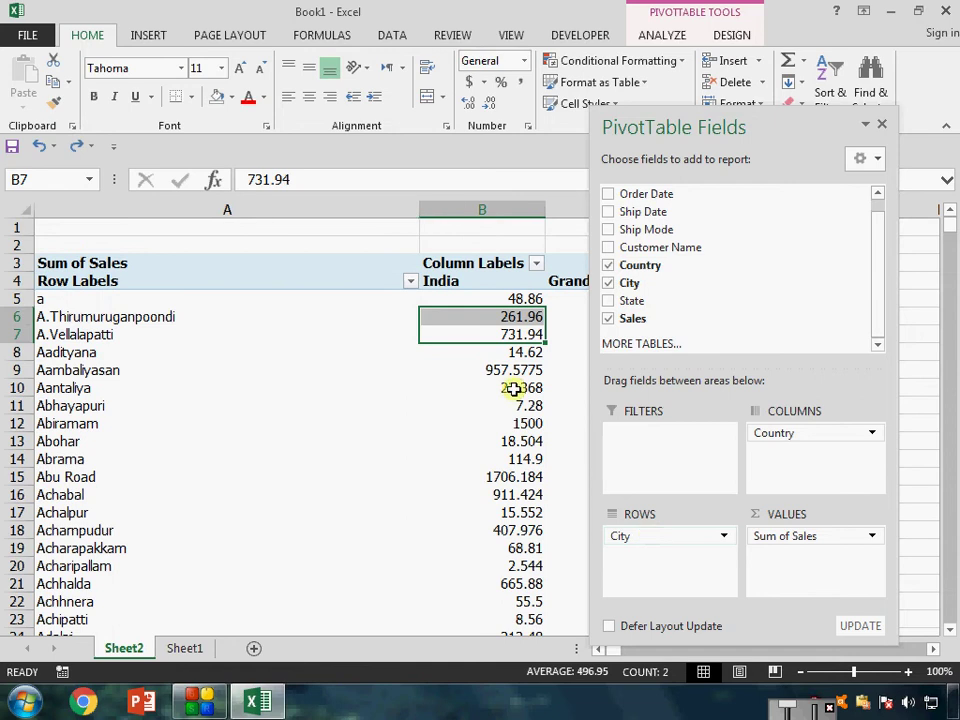
Examine the A.Vellalapatti row across the Country columns and the grand total
click(456, 338)
key(Right)
key(Right)
key(Right)
key(Left)
key(Left)
key(Left)
key(Left)
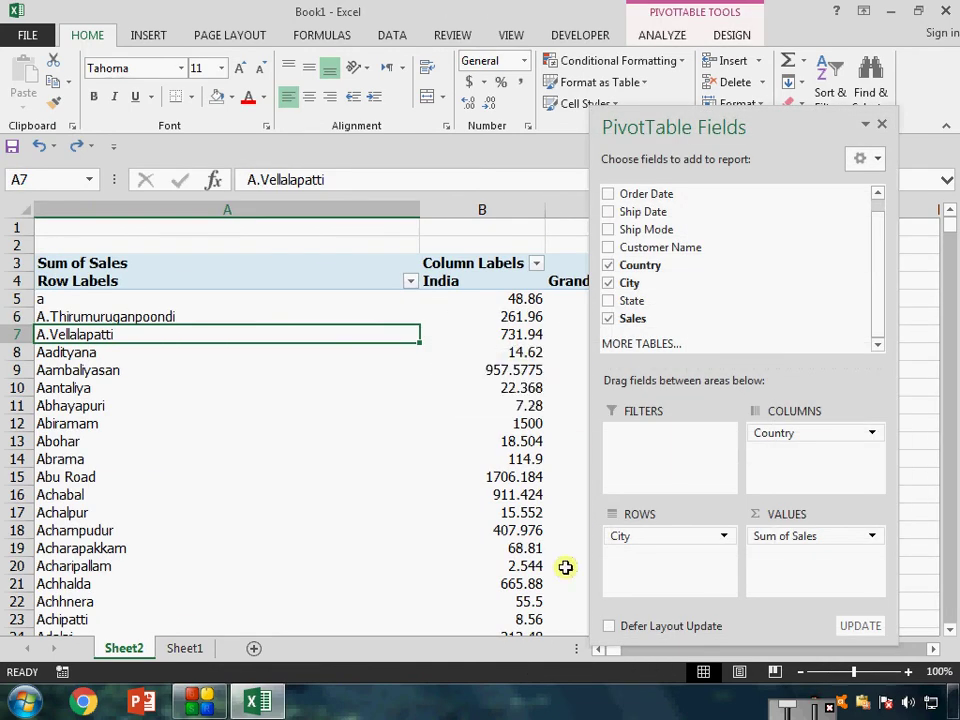
Set the Country in cell F5 of Sheet1 to AUS
click(184, 648)
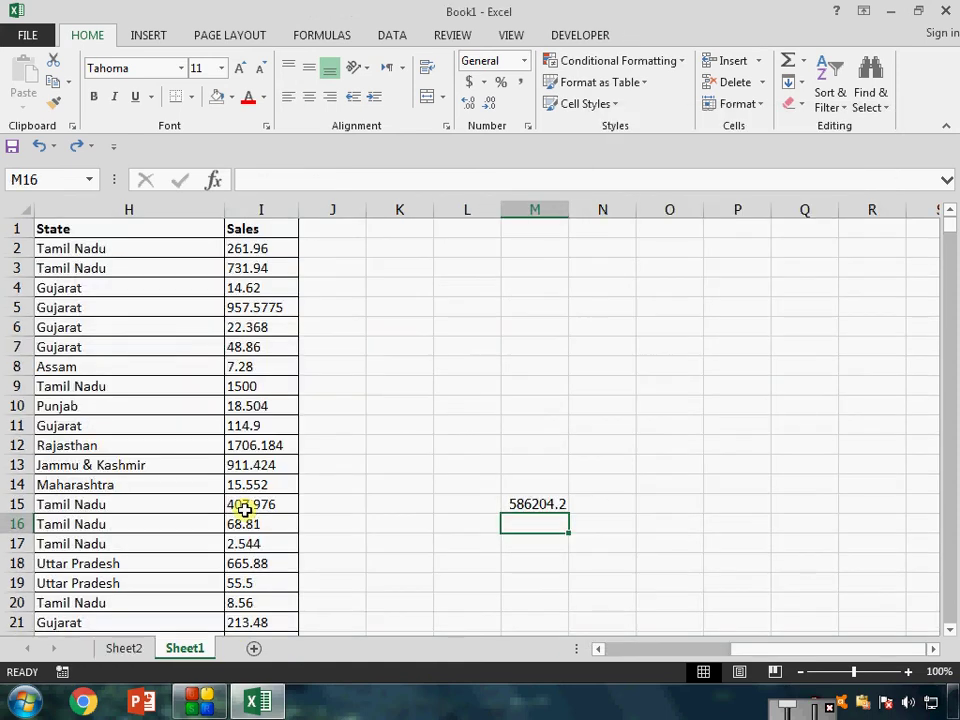
click(257, 428)
key(Left)
key(Left)
key(Left)
key(Left)
key(Up)
key(Up)
key(Up)
key(Up)
key(Up)
key(Up)
key(Up)
key(Up)
key(Up)
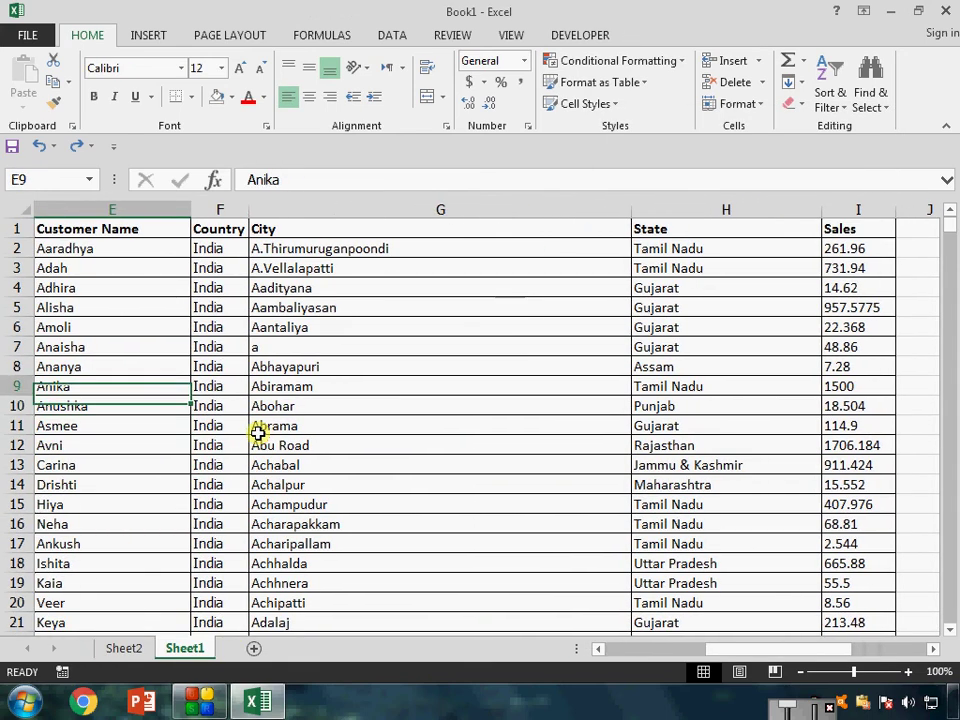
key(Right)
key(Left)
key(Down)
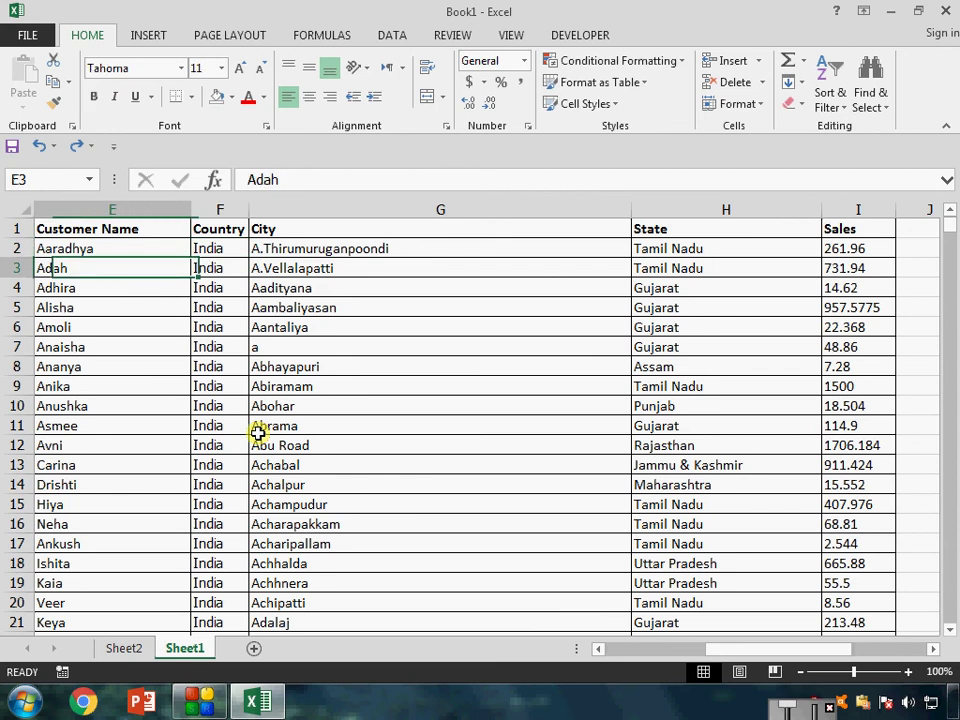
scroll(257, 433, left, 4)
scroll(257, 433, right, 1)
key(Right)
key(Right)
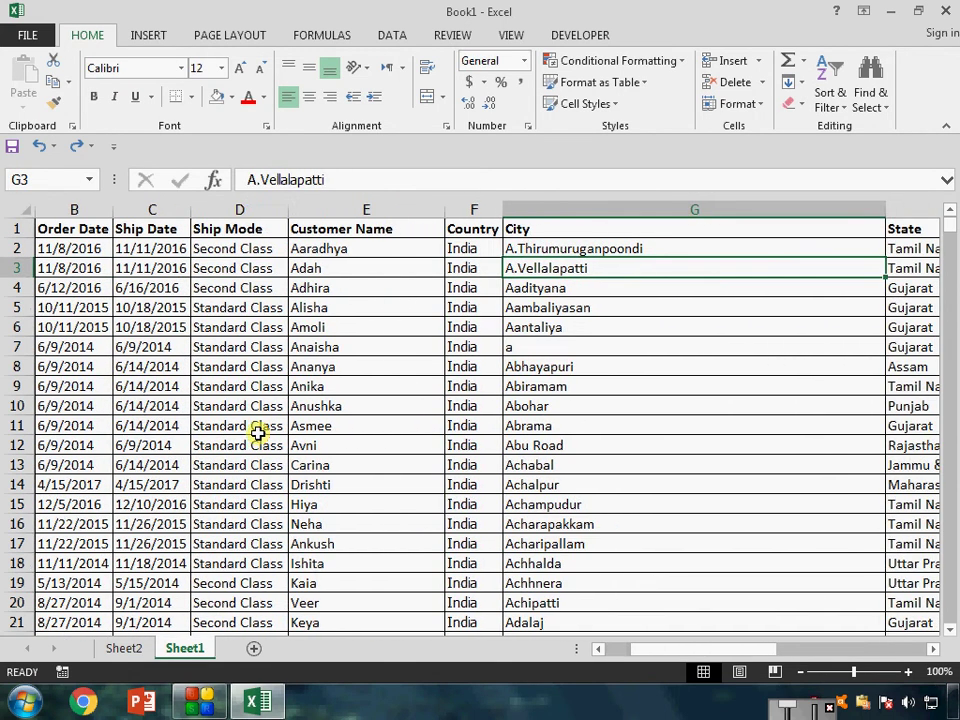
key(Left)
key(Down)
key(Down)
text(A)
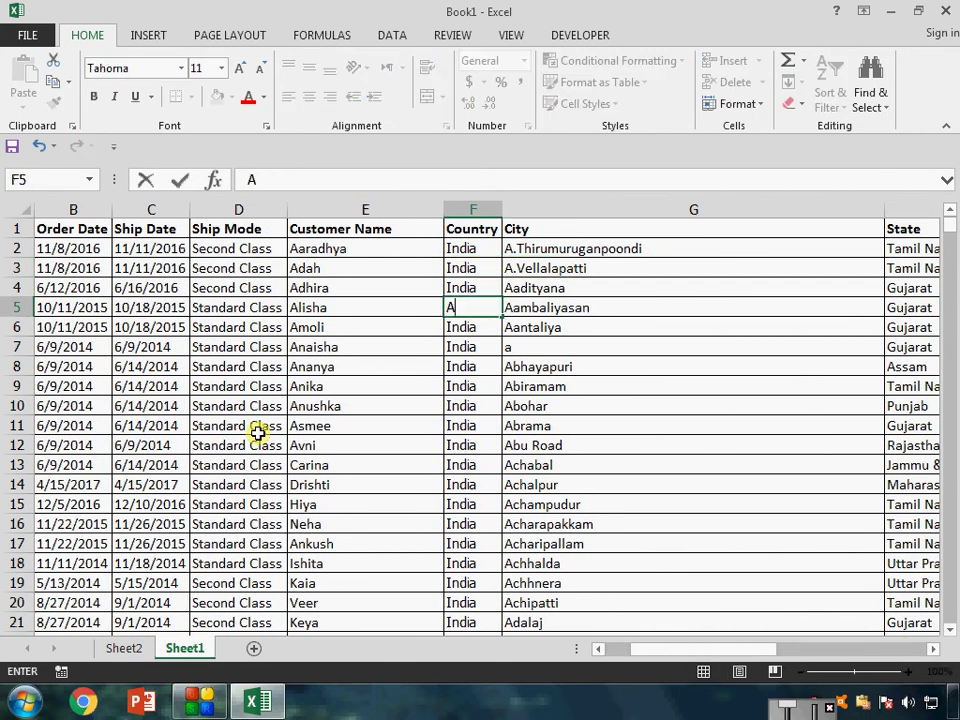
text(US)
key(Down)
Set the Country to NZ in cell F8, USA in F12 and UAE in F15
key(Down)
key(Down)
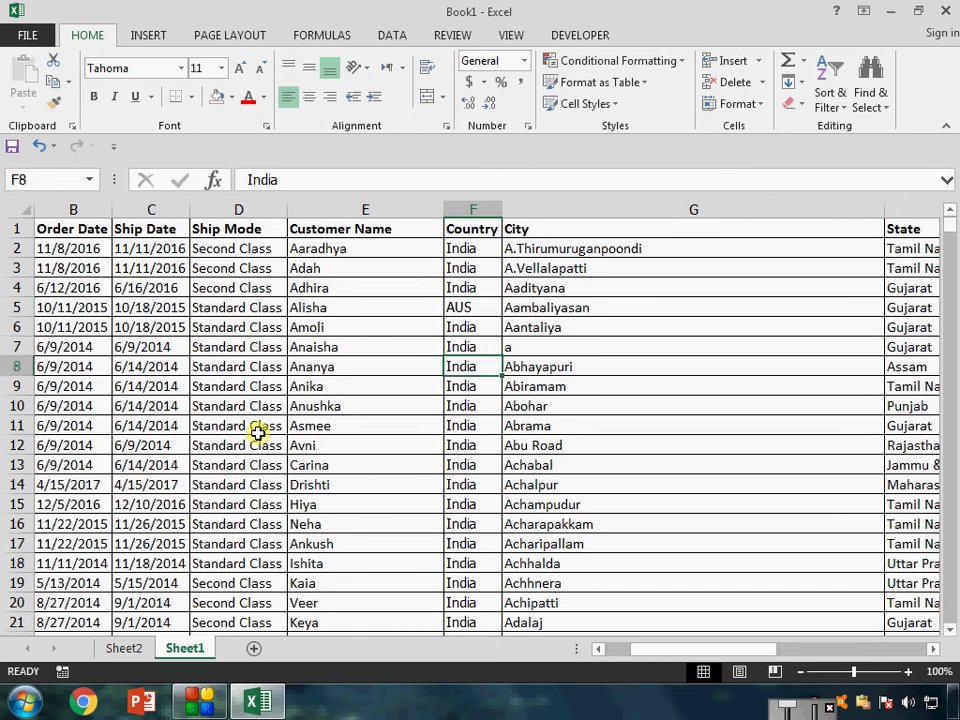
text(N)
key(Down)
key(Down)
key(Down)
key(Down)
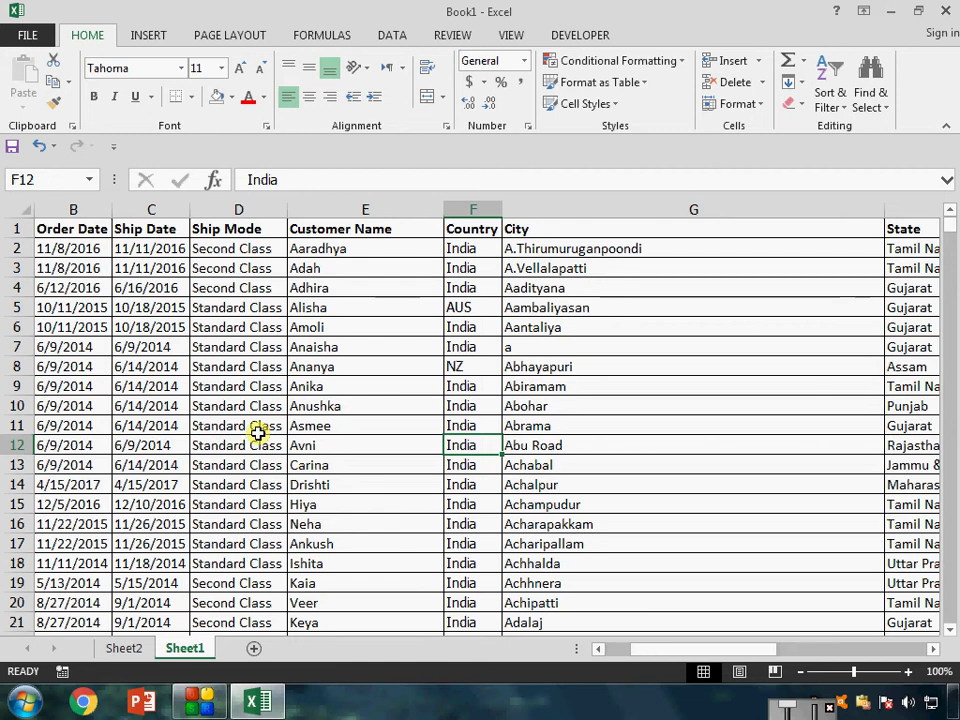
text(USA)
key(Down)
key(Down)
key(Down)
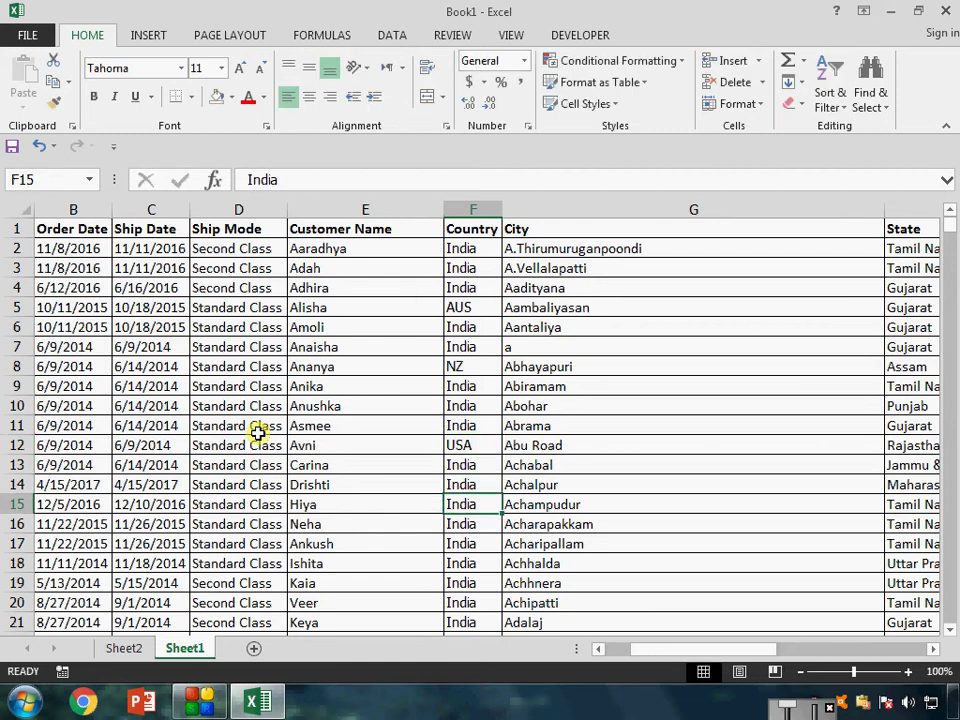
text(UAE)
key(Return)
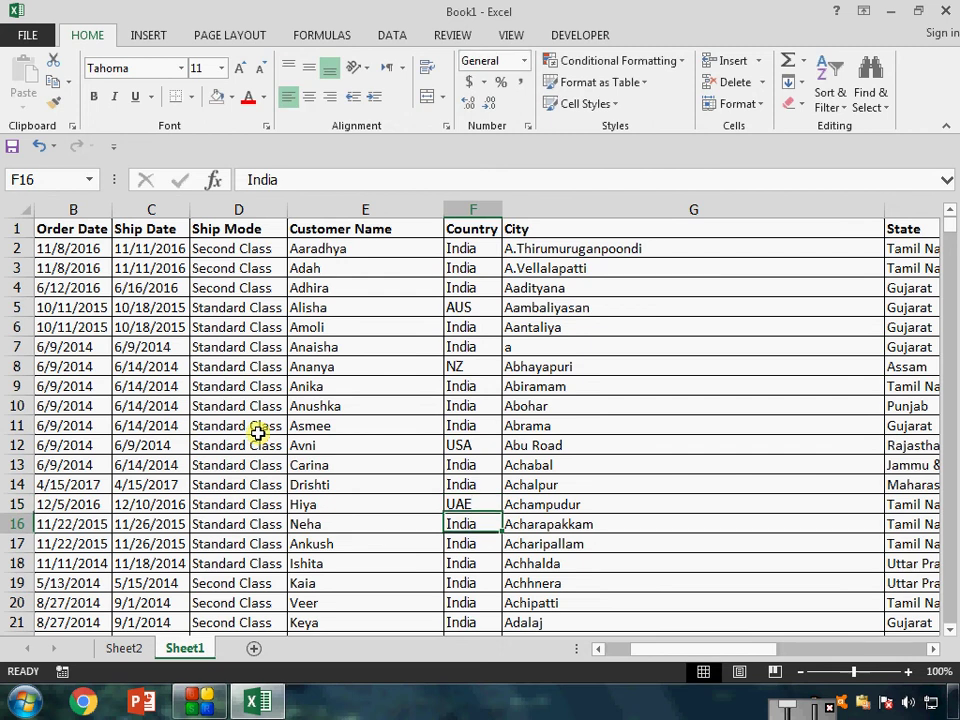
Return to the PivotTable on Sheet2, move the field list clear of its columns, and refresh the data
click(124, 648)
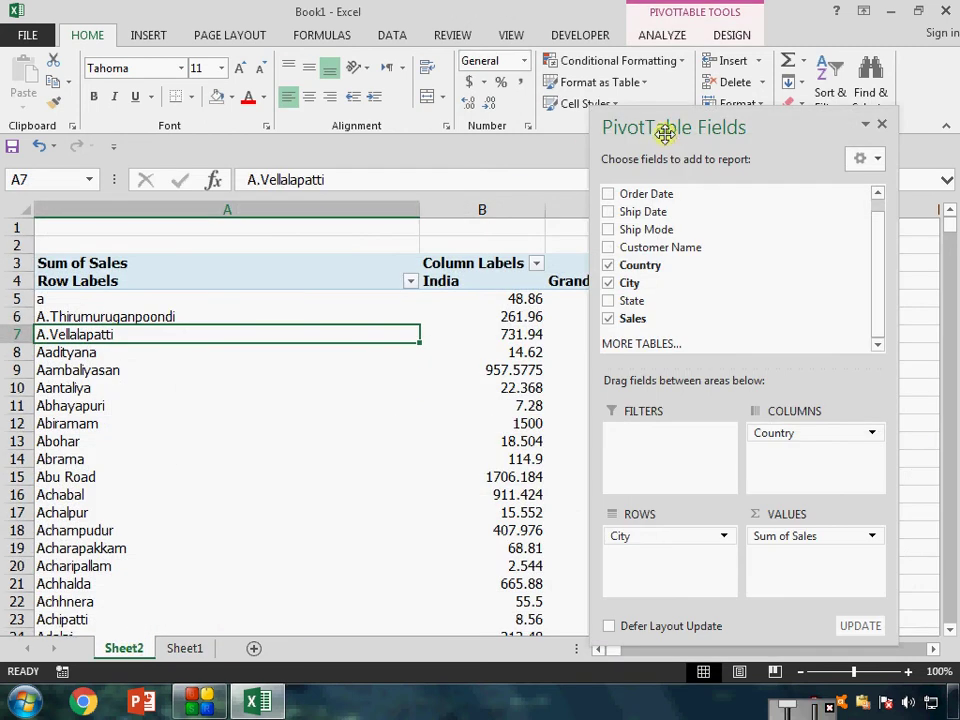
drag(671, 131, 783, 182)
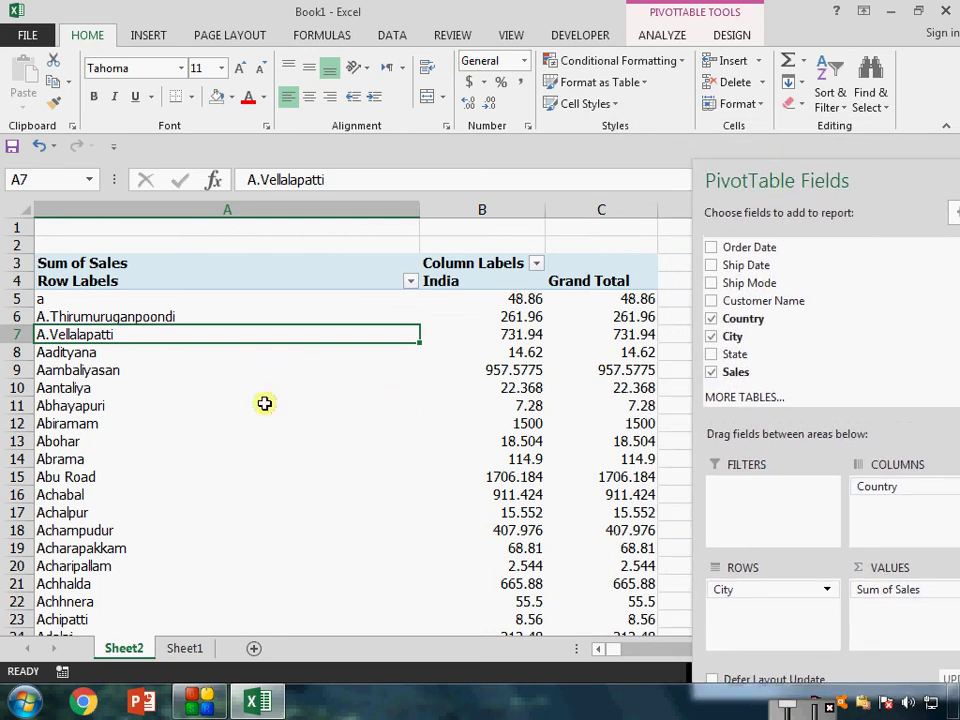
click(190, 650)
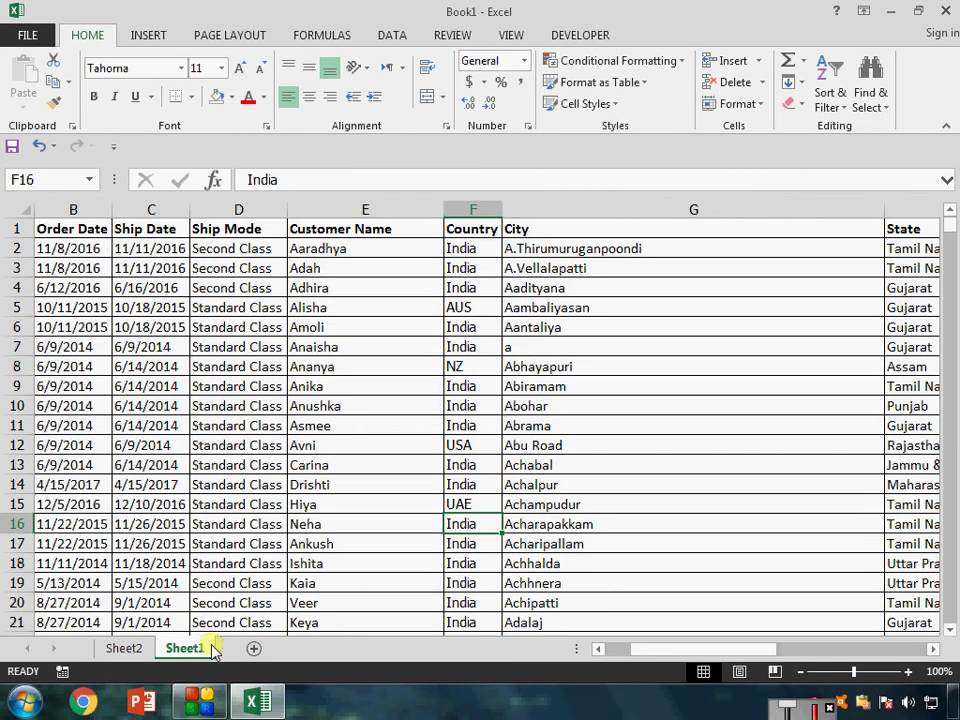
click(127, 647)
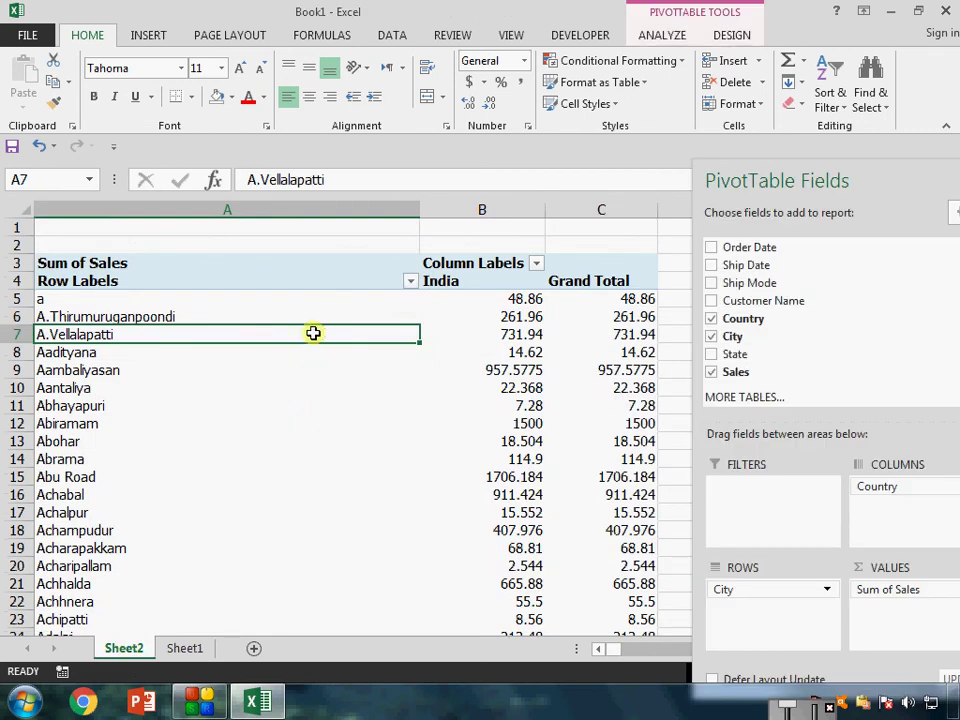
right_click(314, 337)
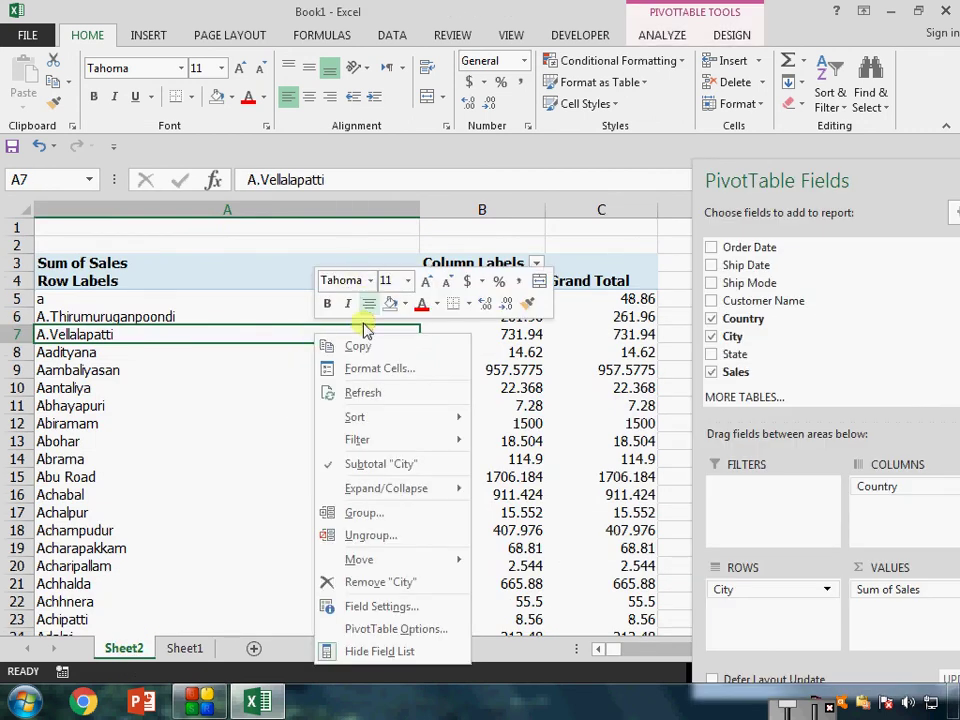
click(364, 394)
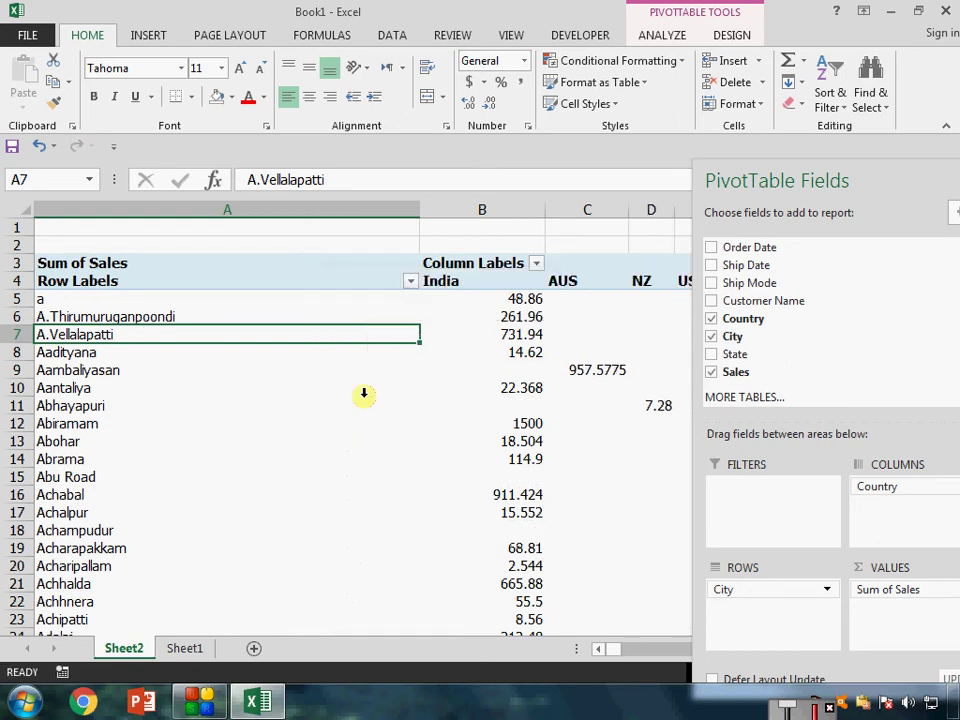
Examine the refreshed PivotTable's country columns from India through the grand total, and return to the first city label
mouse_move(435, 415)
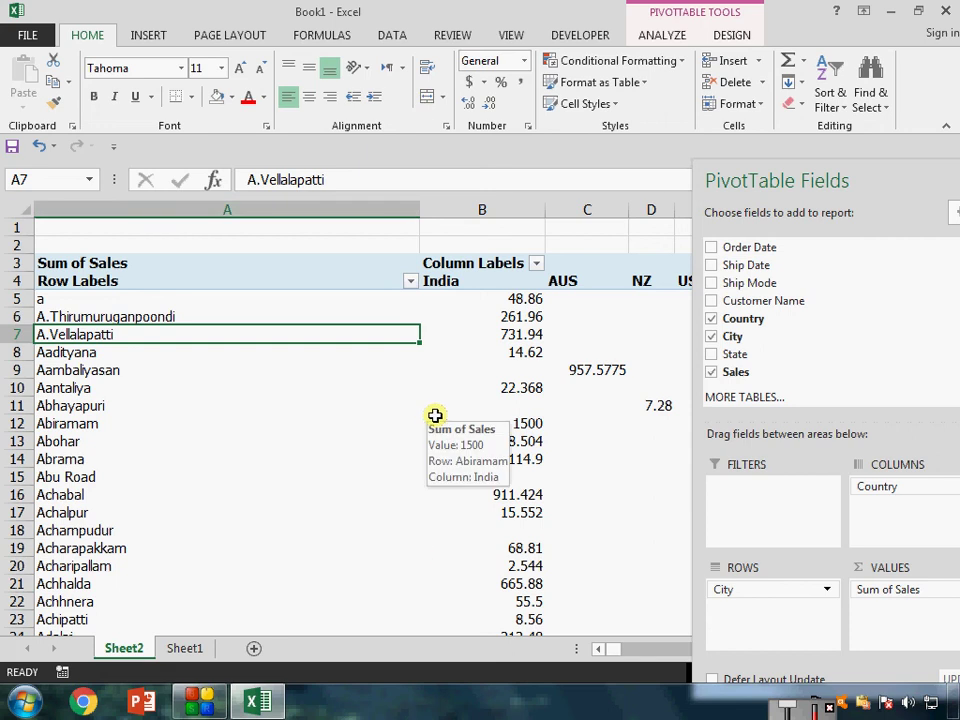
key(Right)
key(Right)
key(Right)
key(Right)
key(Right)
key(Right)
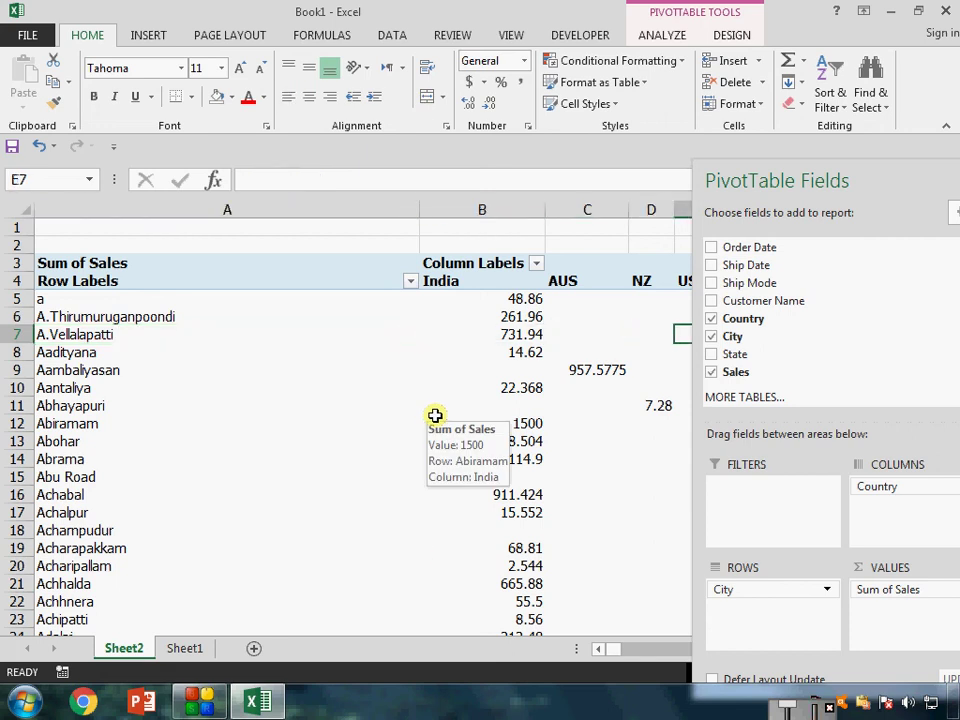
key(Left)
key(Left)
key(Left)
key(Left)
key(Left)
key(Up)
key(Up)
key(Up)
key(Up)
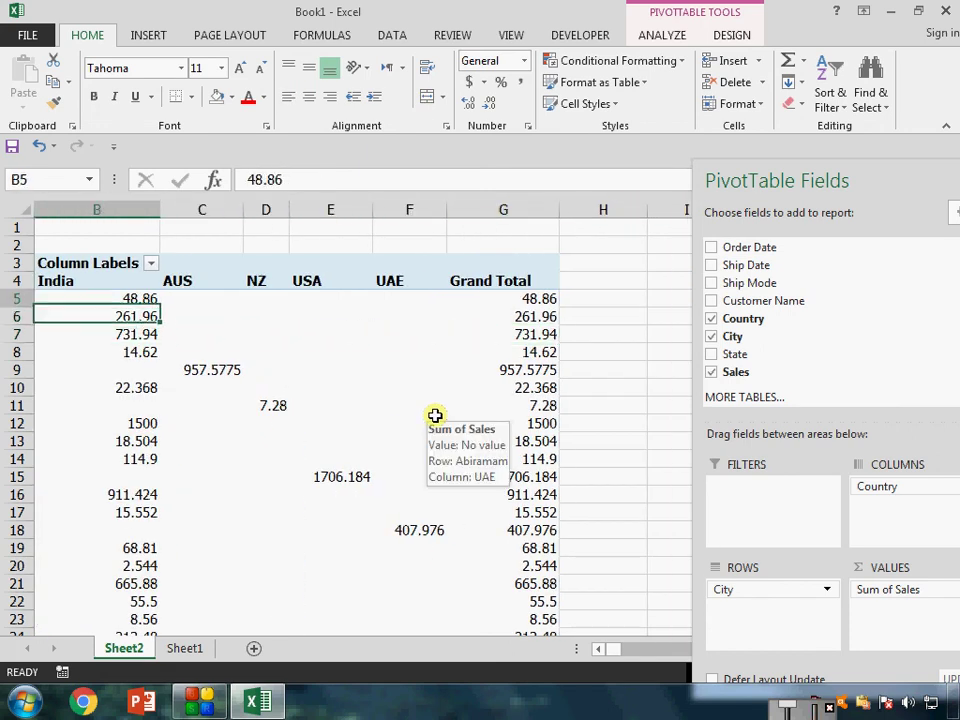
key(Down)
key(Down)
key(Right)
key(Right)
key(Right)
key(Right)
key(Right)
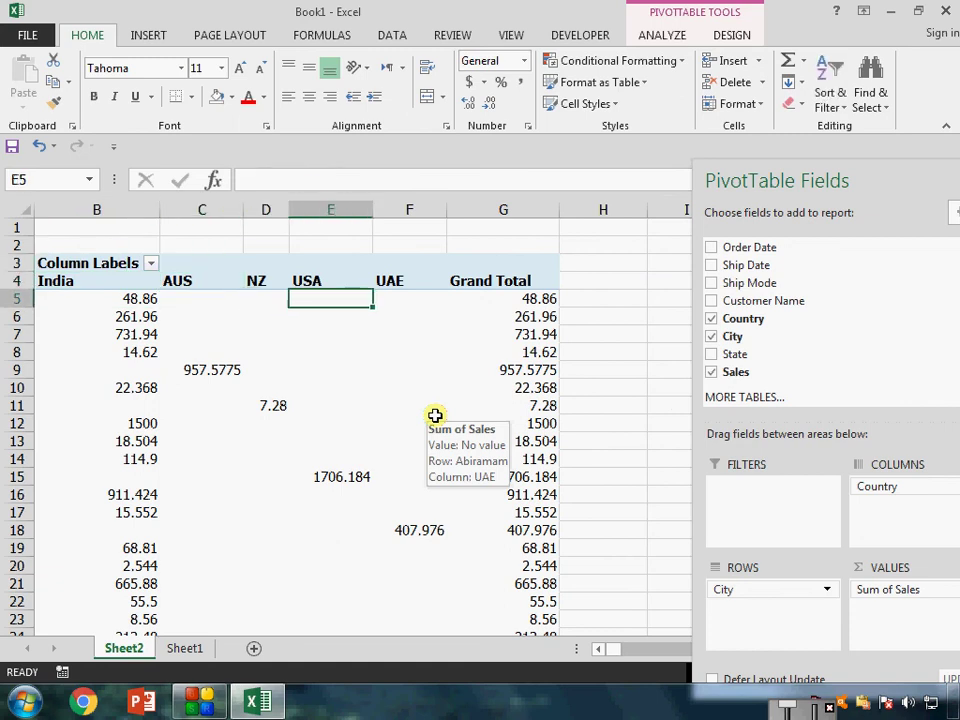
key(Left)
key(Left)
key(Left)
key(Left)
key(Left)
key(Left)
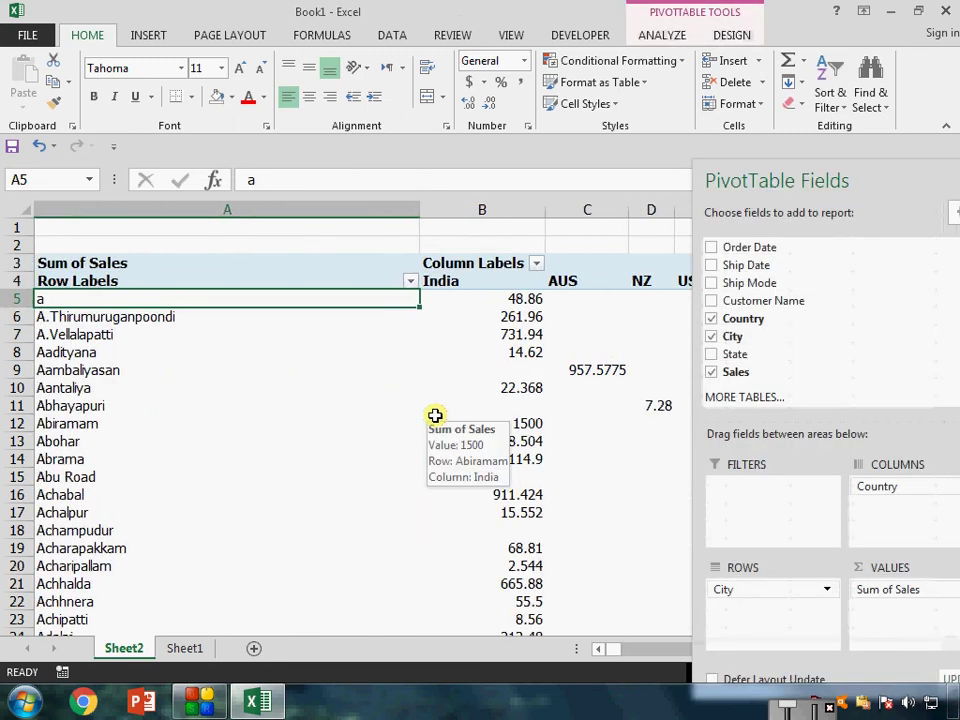
Look across the first city's row of the PivotTable, from the India column through Grand Total
key(Right)
key(Right)
key(Right)
key(Right)
key(Right)
key(Right)
key(Right)
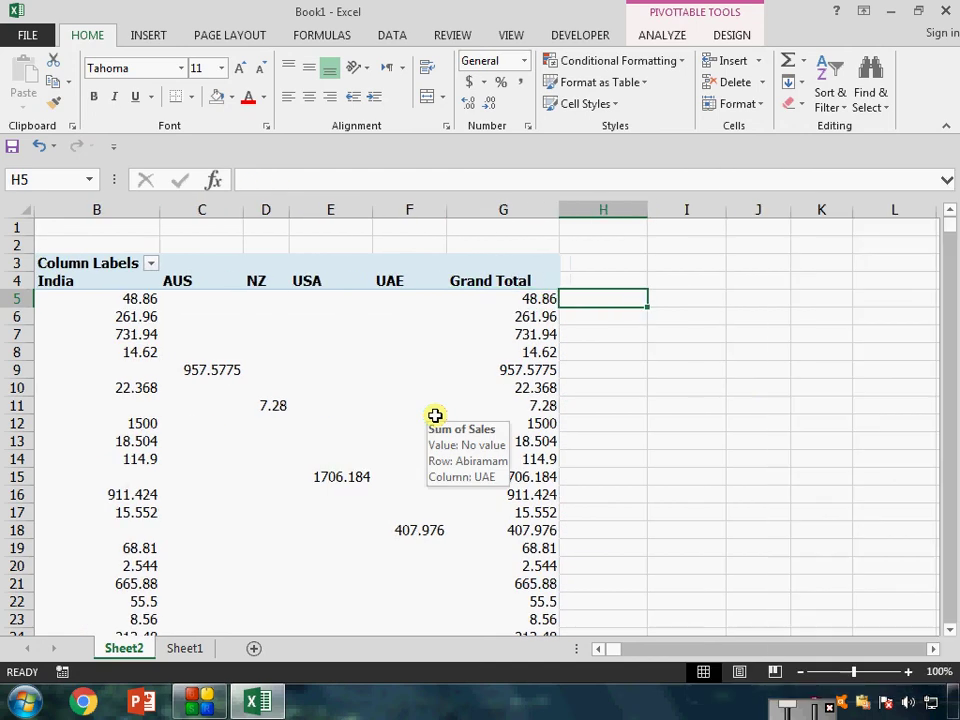
key(Left)
key(Left)
key(Left)
key(Left)
key(Left)
key(Left)
Examine the following city rows down to Aambaliyasan, checking its sales under the country columns
key(Down)
key(Down)
key(Down)
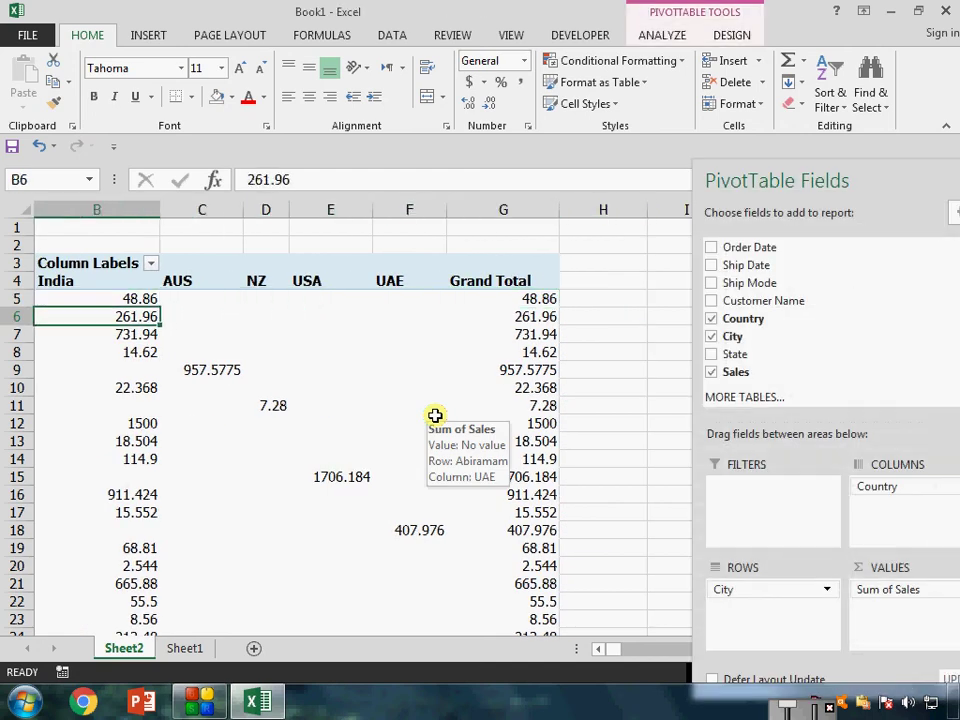
key(Right)
key(Down)
key(Right)
key(Right)
key(Right)
key(Right)
key(Right)
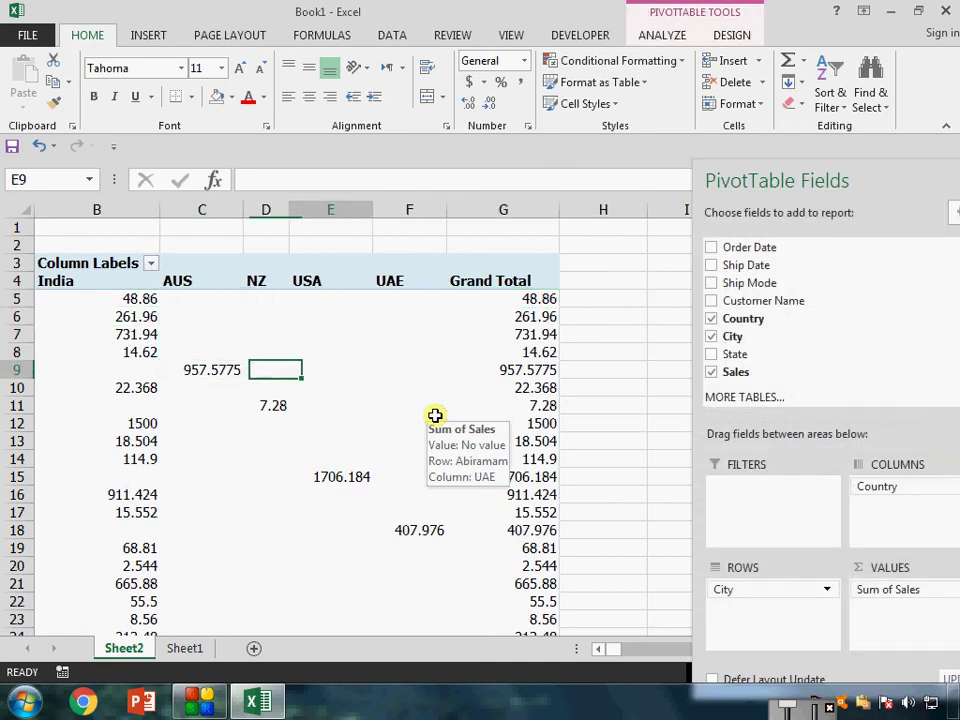
key(Left)
key(Left)
key(Left)
key(Left)
key(Left)
key(Left)
key(Left)
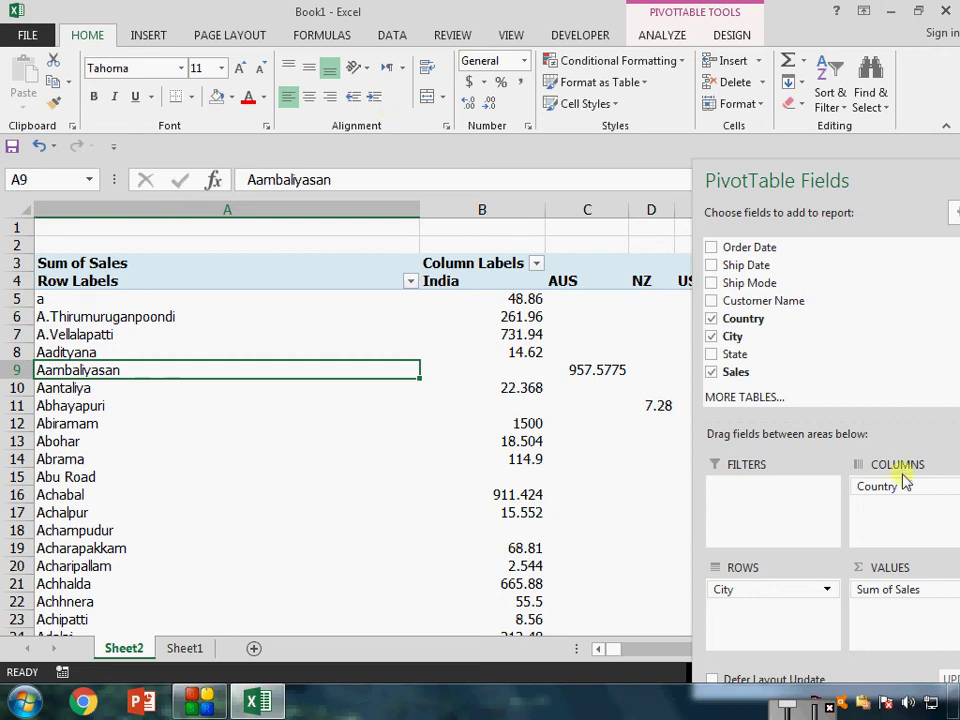
Move Country from the PivotTable's columns to its filters and add State as the column field
drag(900, 489, 724, 502)
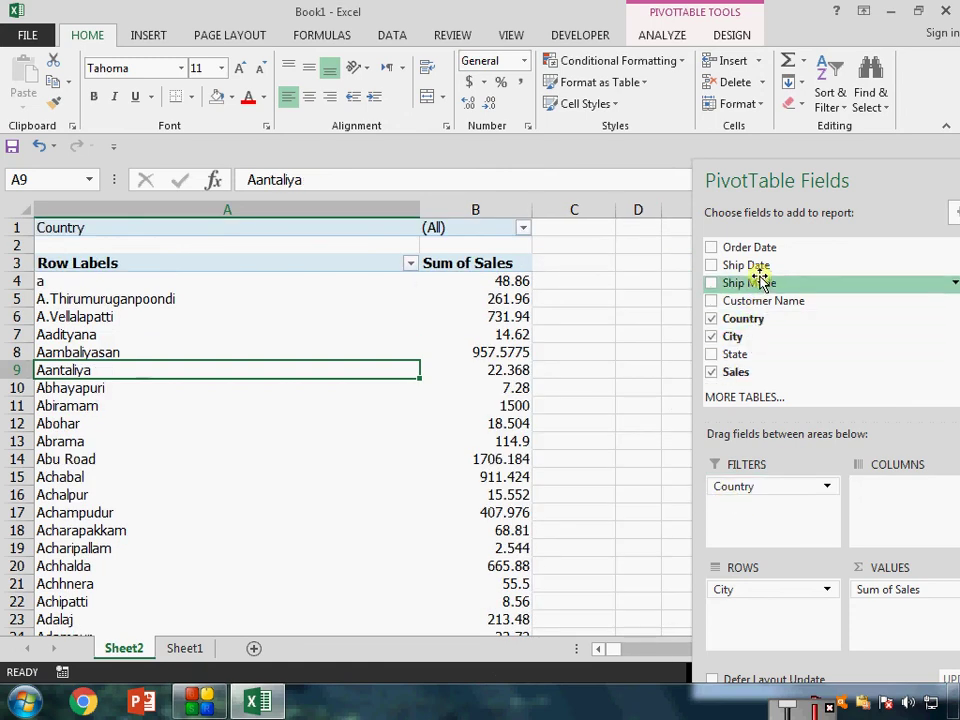
drag(733, 354, 911, 516)
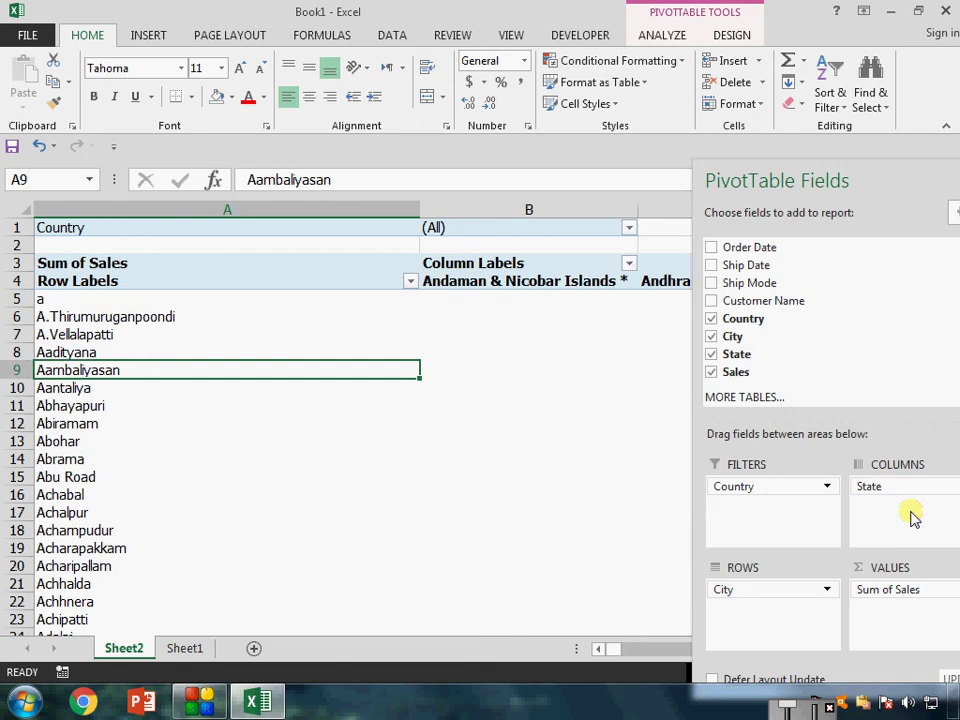
Filter the PivotTable's Country field to multiple items: AUS, NZ, USA and UAE, leaving out India
click(629, 230)
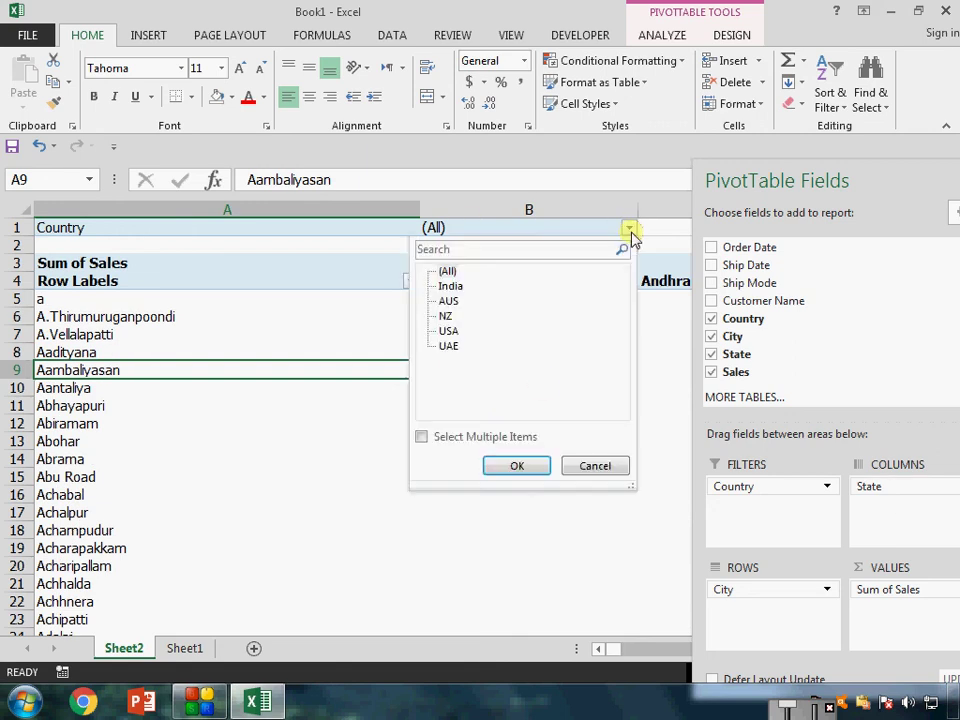
click(422, 437)
click(442, 271)
click(442, 300)
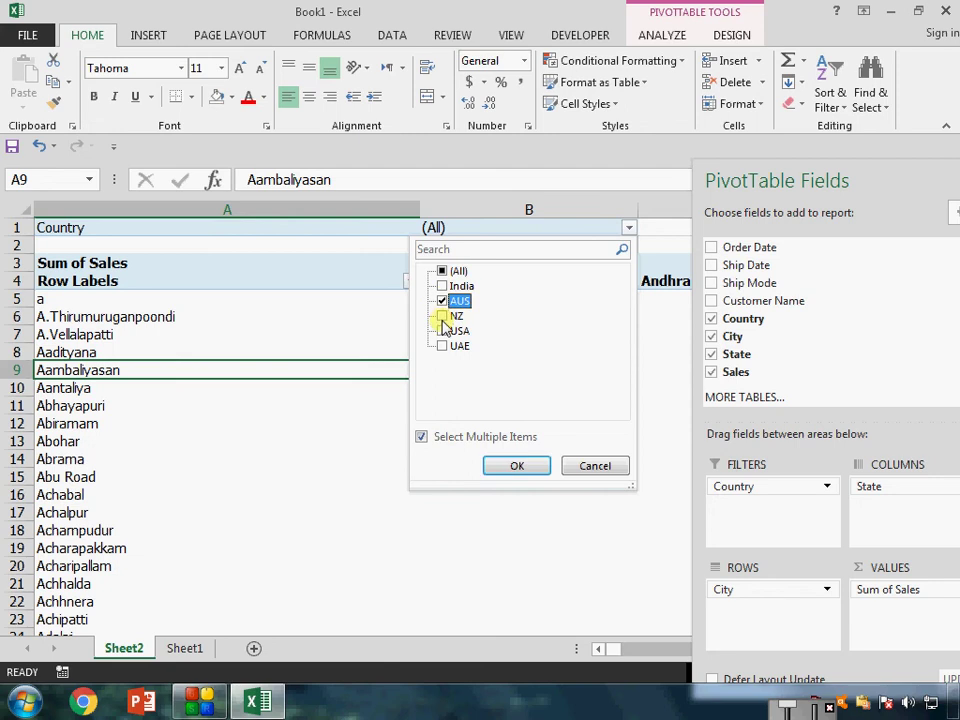
click(442, 315)
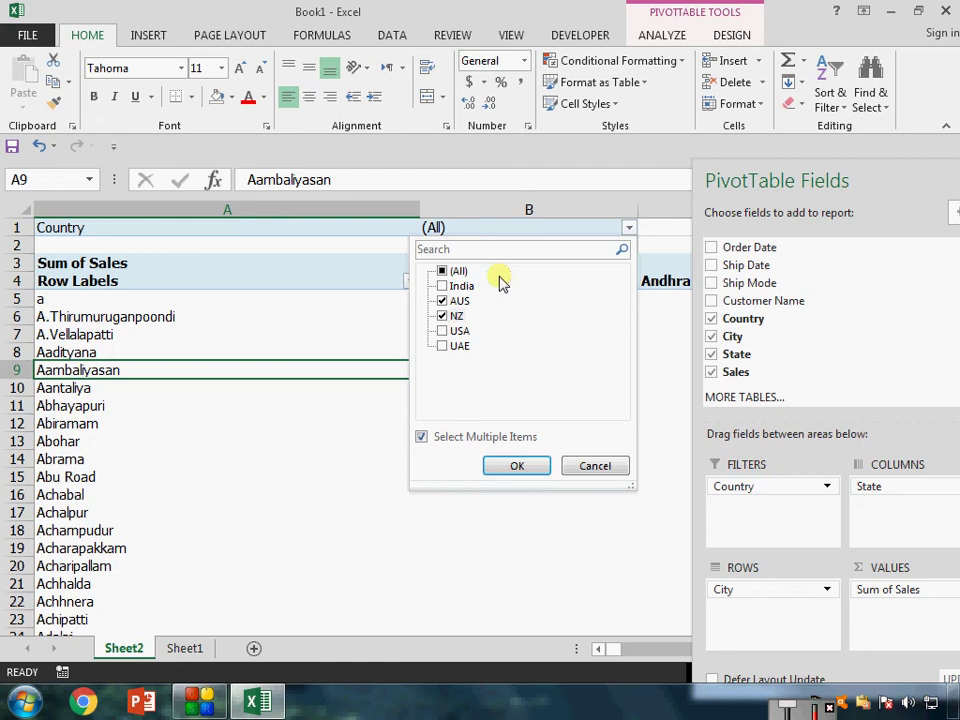
click(443, 331)
click(443, 346)
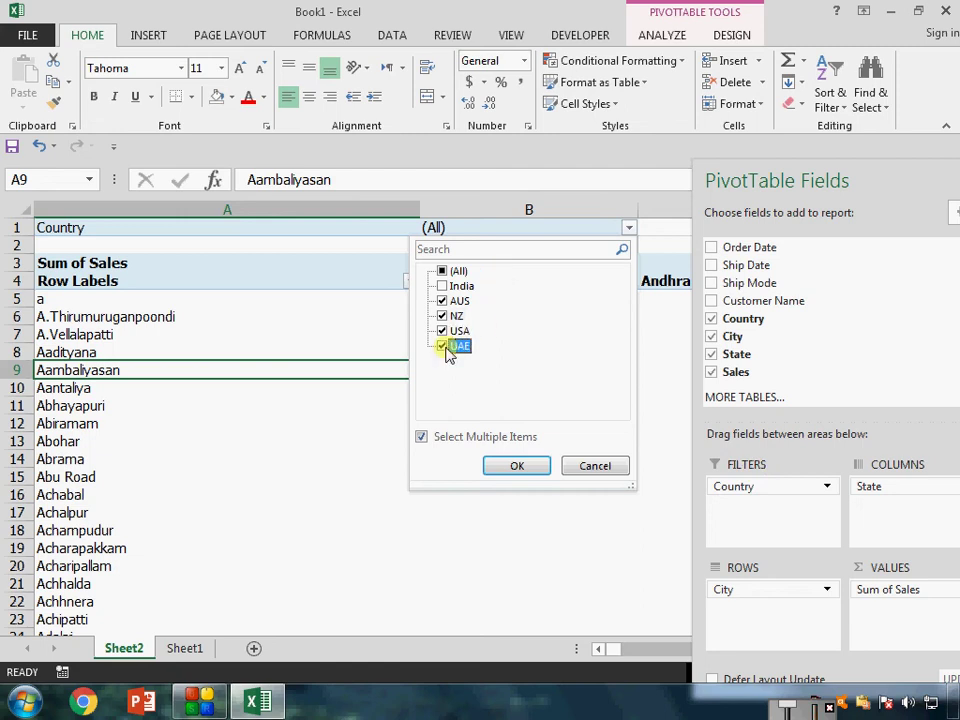
click(517, 466)
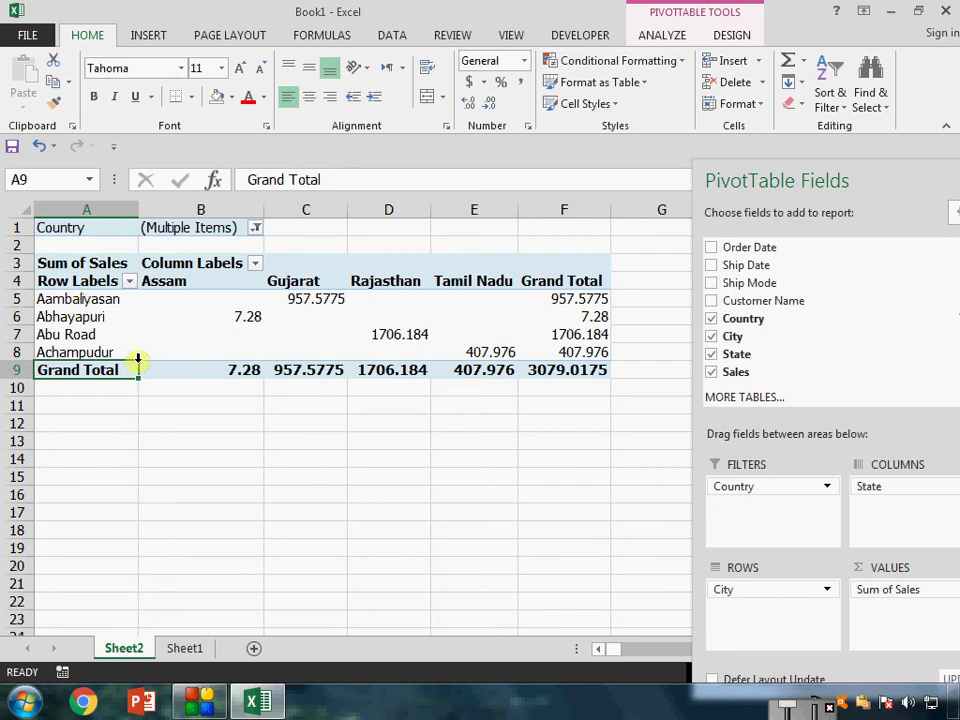
Examine the filtered PivotTable's city rows, state columns and grand totals, ending at the Row Labels header
click(231, 315)
key(Left)
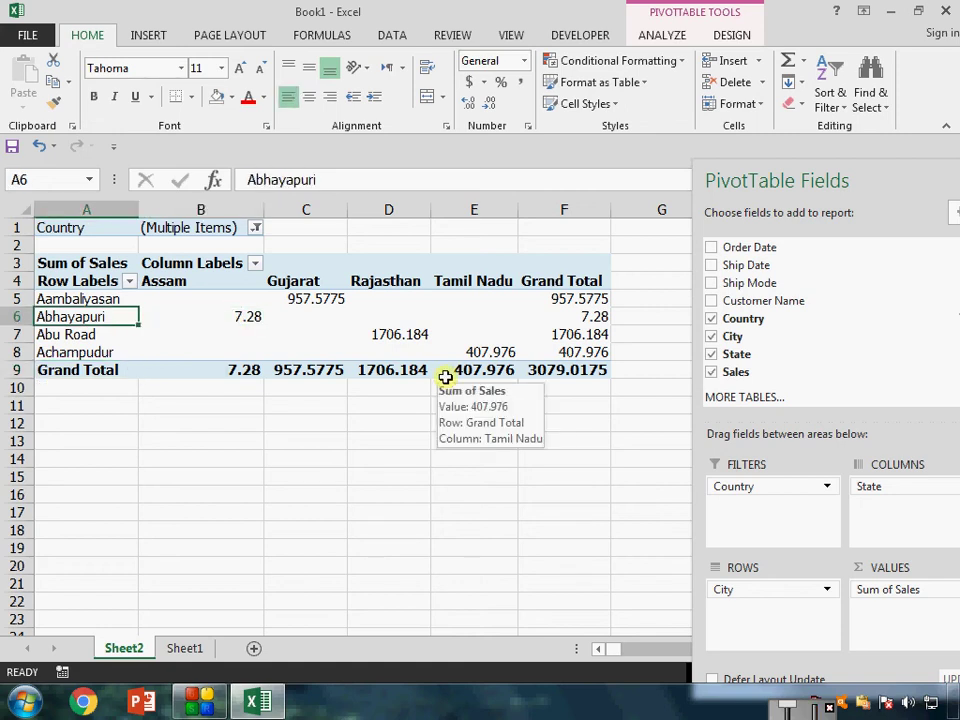
key(Up)
key(Up)
key(Down)
key(Right)
key(Right)
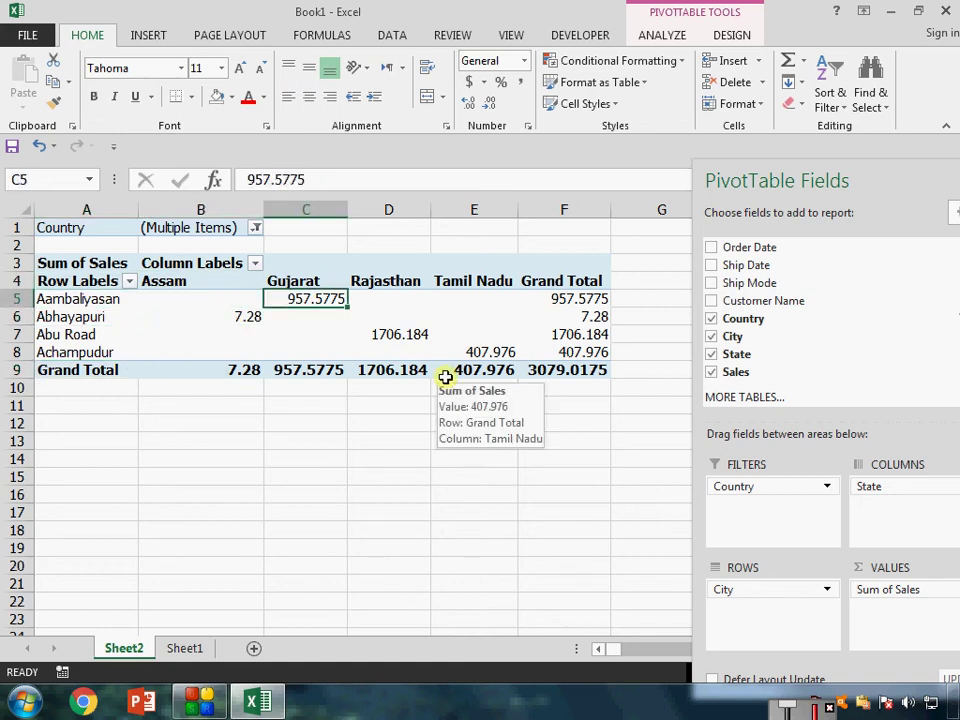
key(Right)
key(Right)
key(Right)
key(Down)
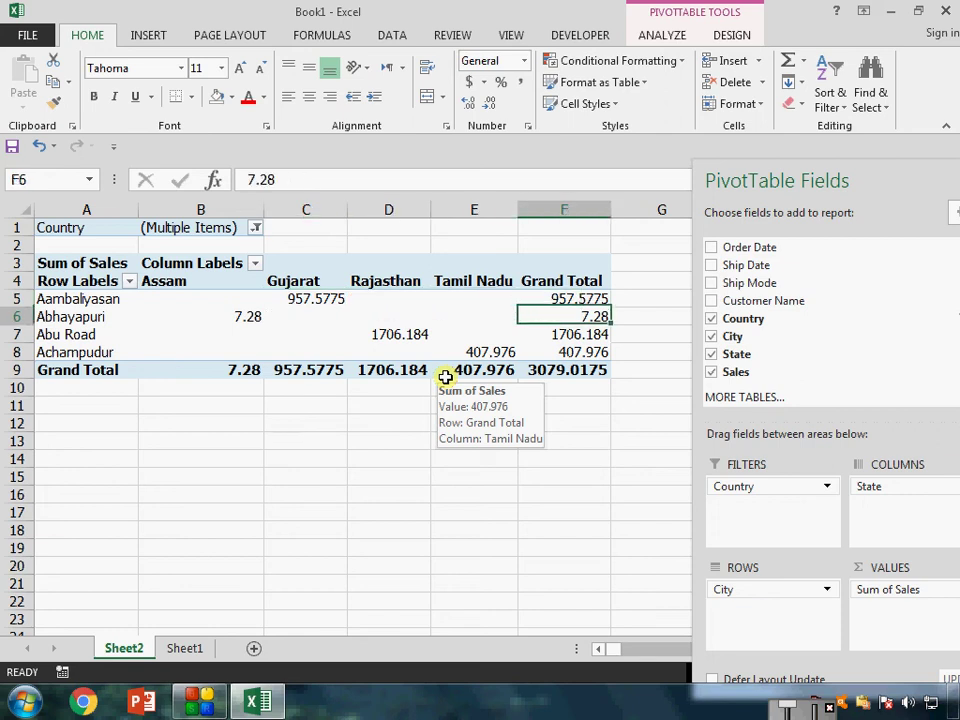
key(Down)
key(Down)
key(Left)
key(Left)
key(Left)
key(Left)
key(Left)
key(Up)
key(Up)
key(Up)
key(Up)
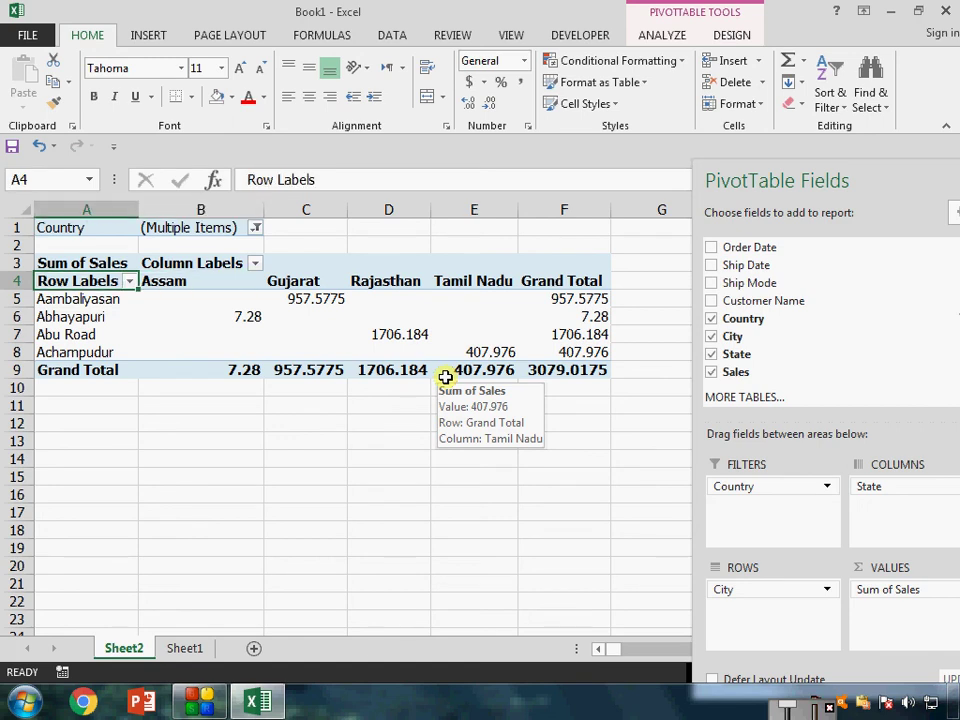
Copy the PivotTable range A4:F9, from the Row Labels header through the Grand Total row
key(ctrl+Right)
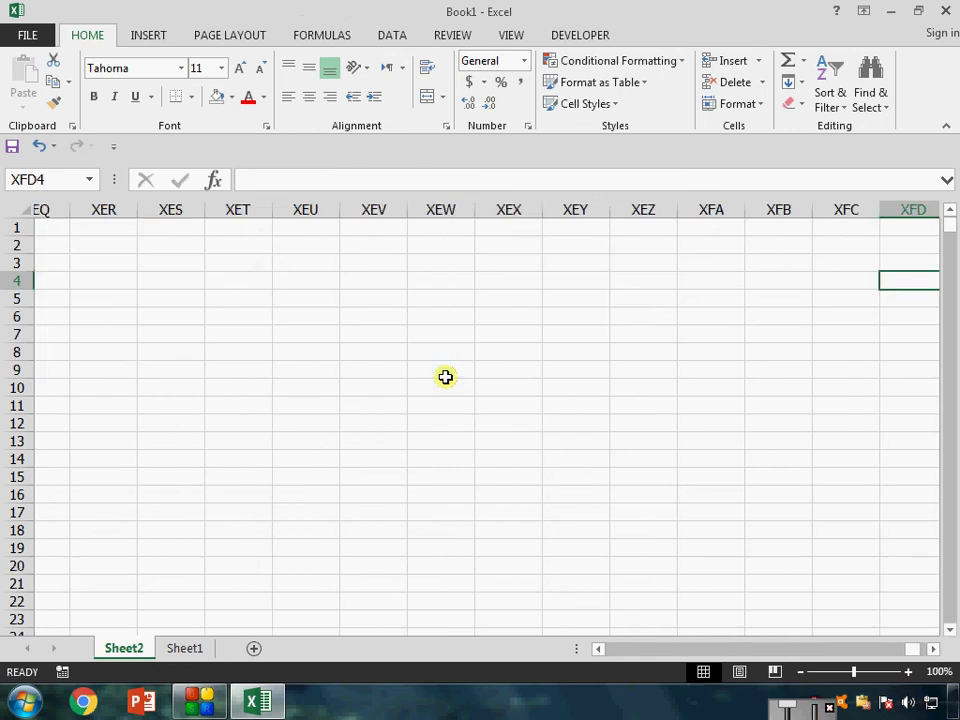
key(ctrl+Left)
key(ctrl+Left)
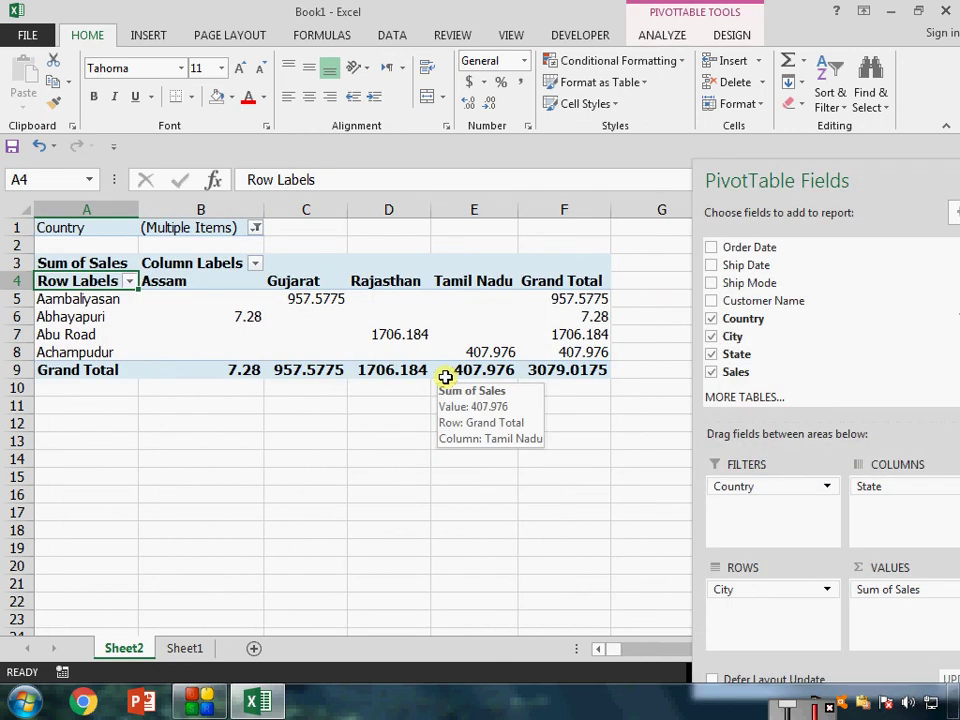
key(ctrl+shift+Right)
key(ctrl+shift+Down)
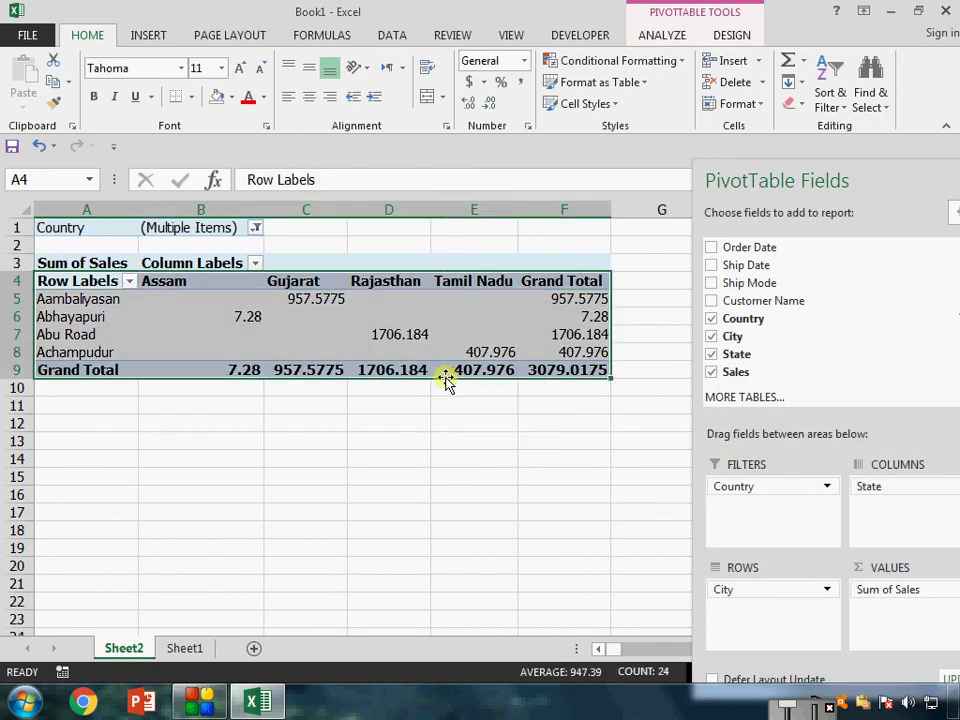
key(ctrl+c)
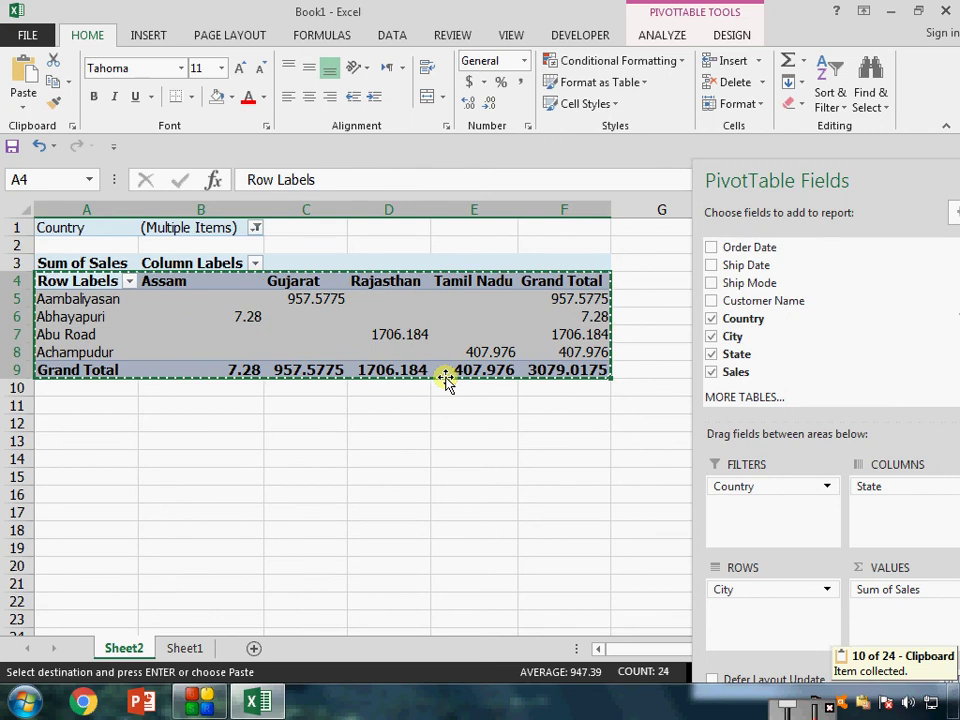
Create a new workbook and paste the copied range there as values only, starting at A1
key(ctrl+n)
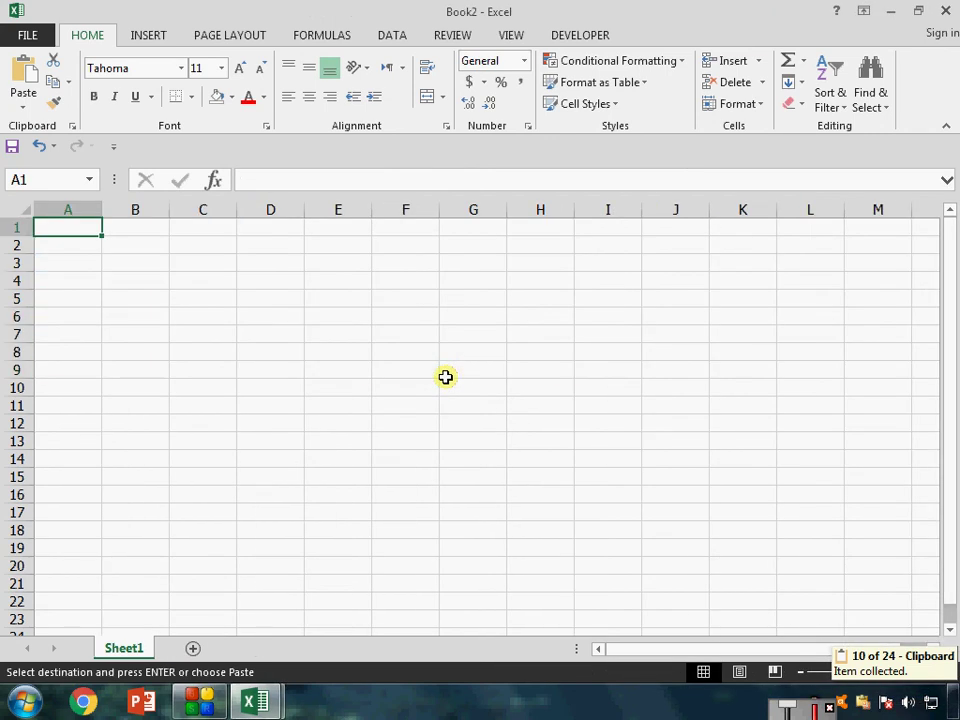
click(23, 98)
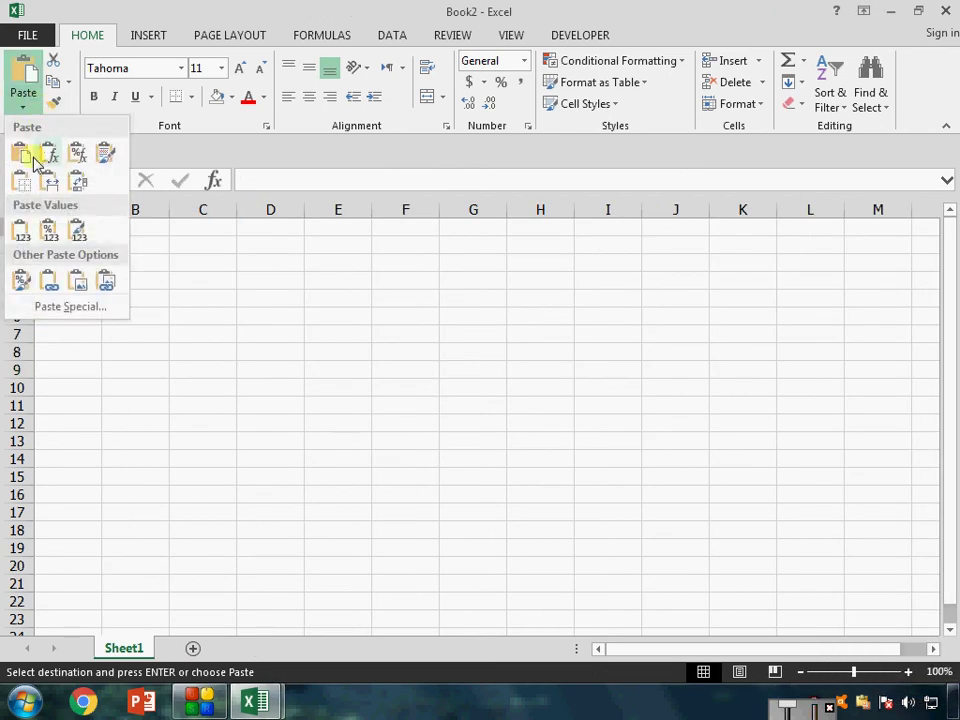
click(22, 232)
Centre the pasted values horizontally and fit column A to its contents
click(309, 96)
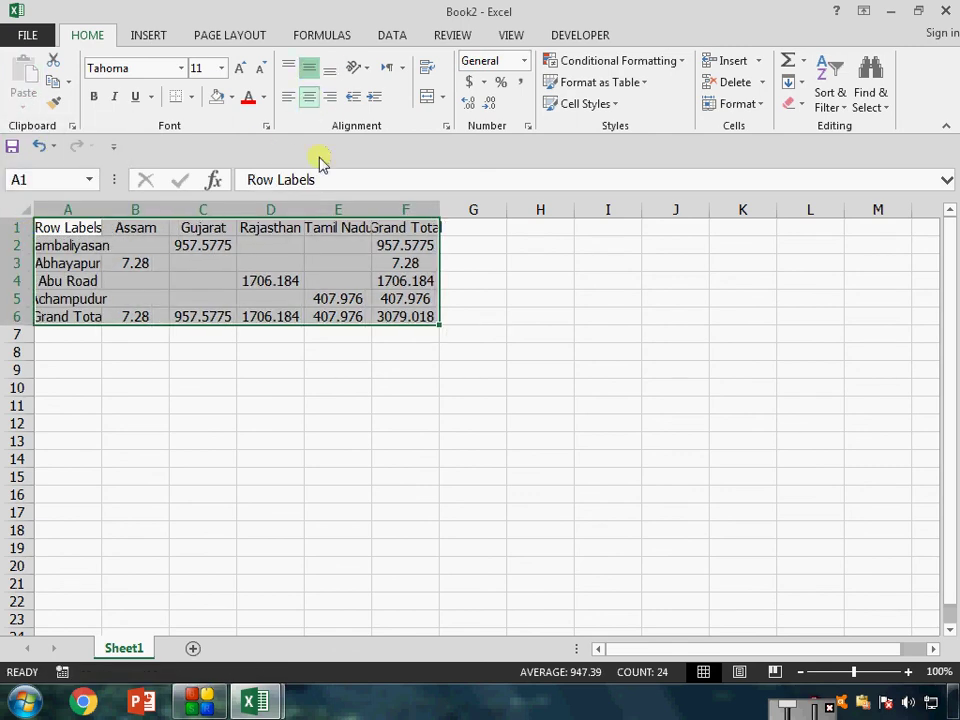
double_click(104, 216)
Copy the PivotTable range in Book1 again and paste only its formats onto the values in Book2
click(255, 702)
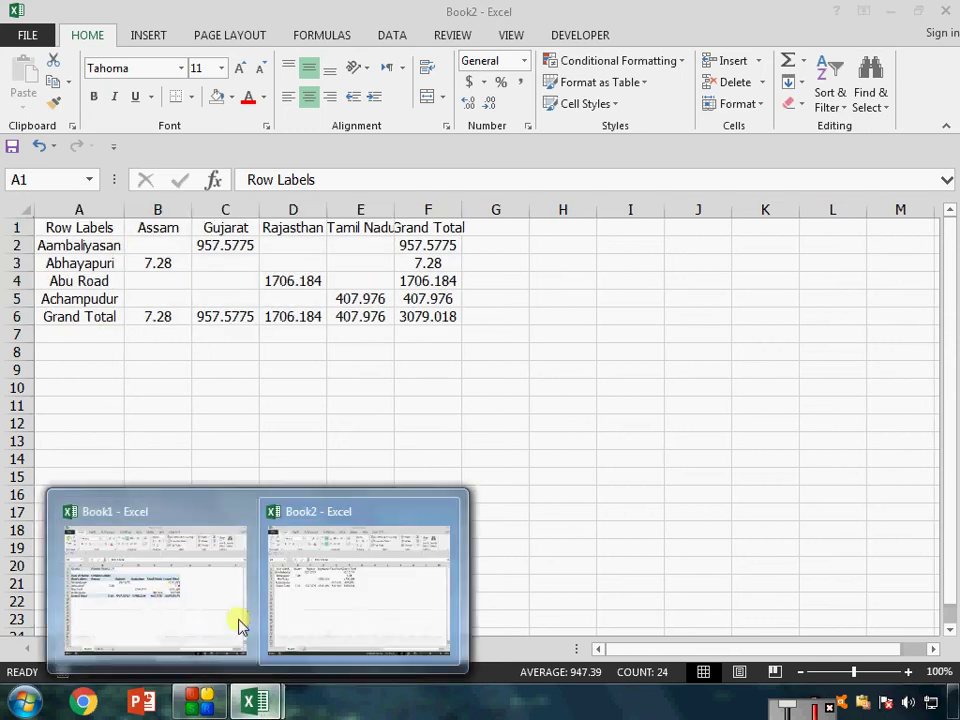
click(170, 598)
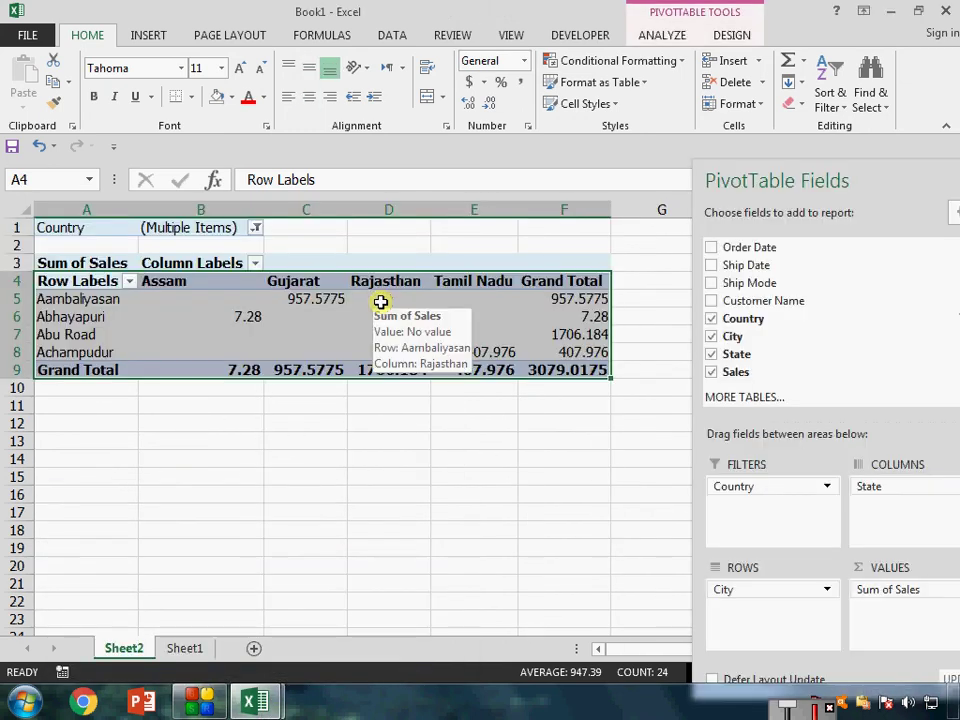
key(ctrl+c)
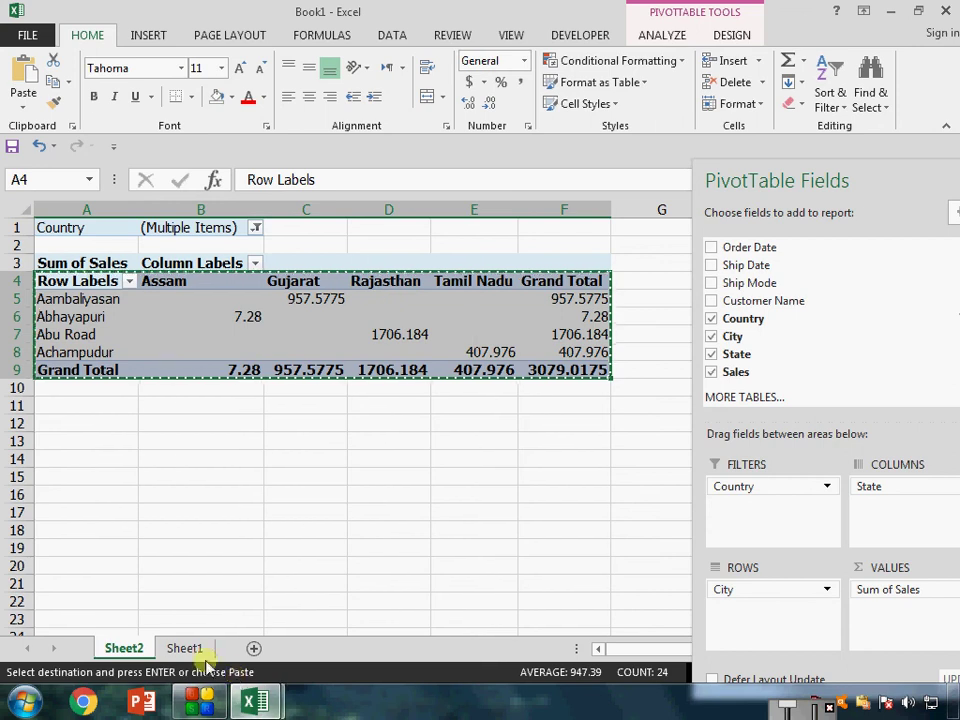
click(255, 702)
click(340, 620)
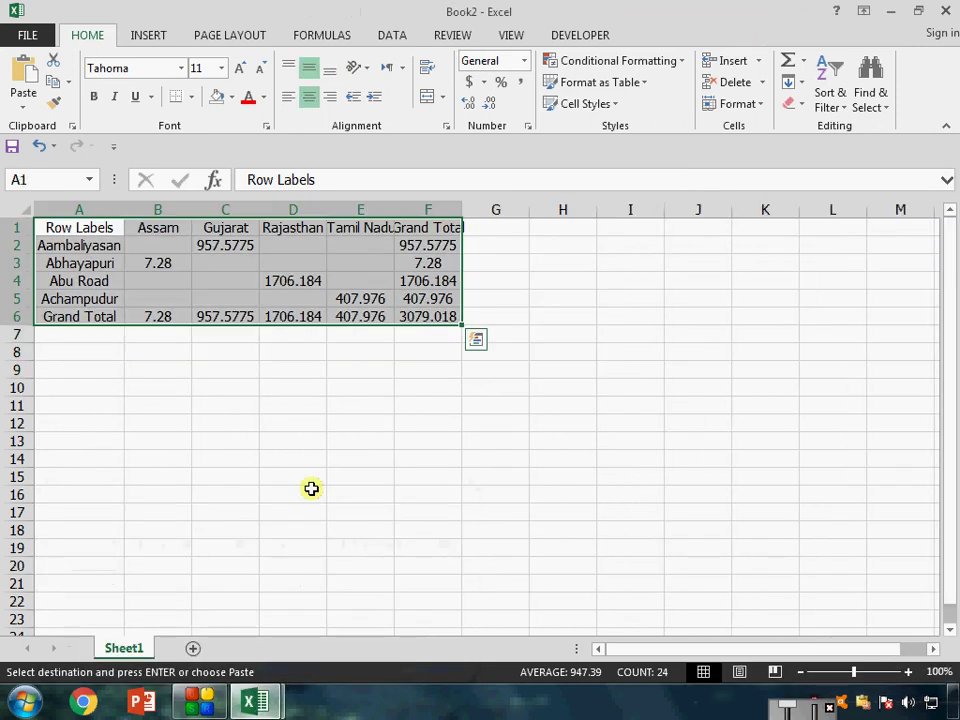
click(27, 100)
click(72, 305)
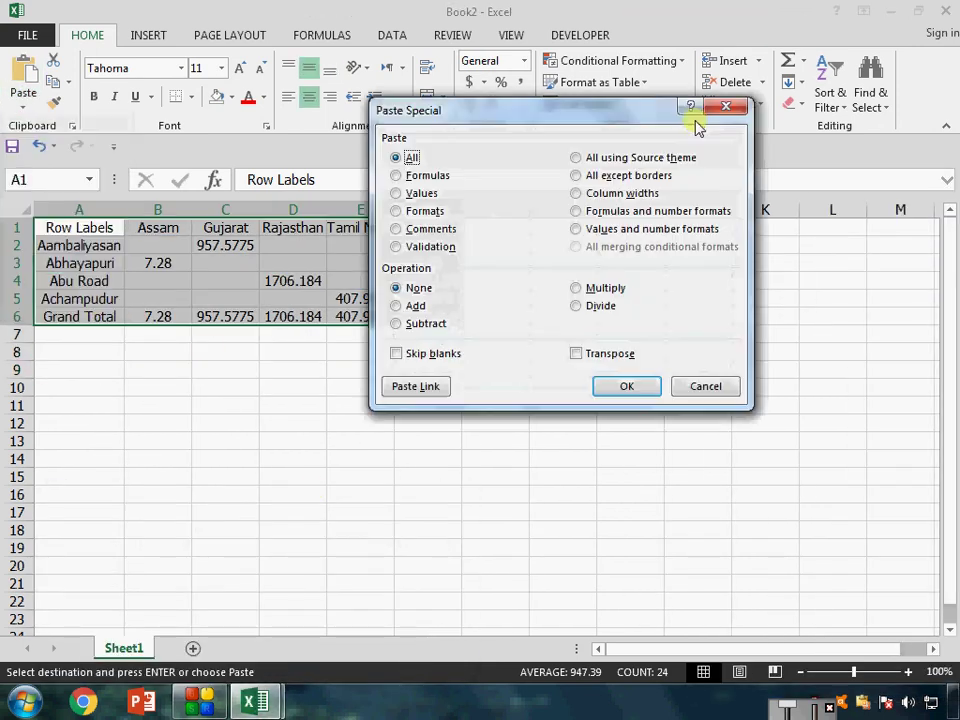
drag(600, 120, 784, 136)
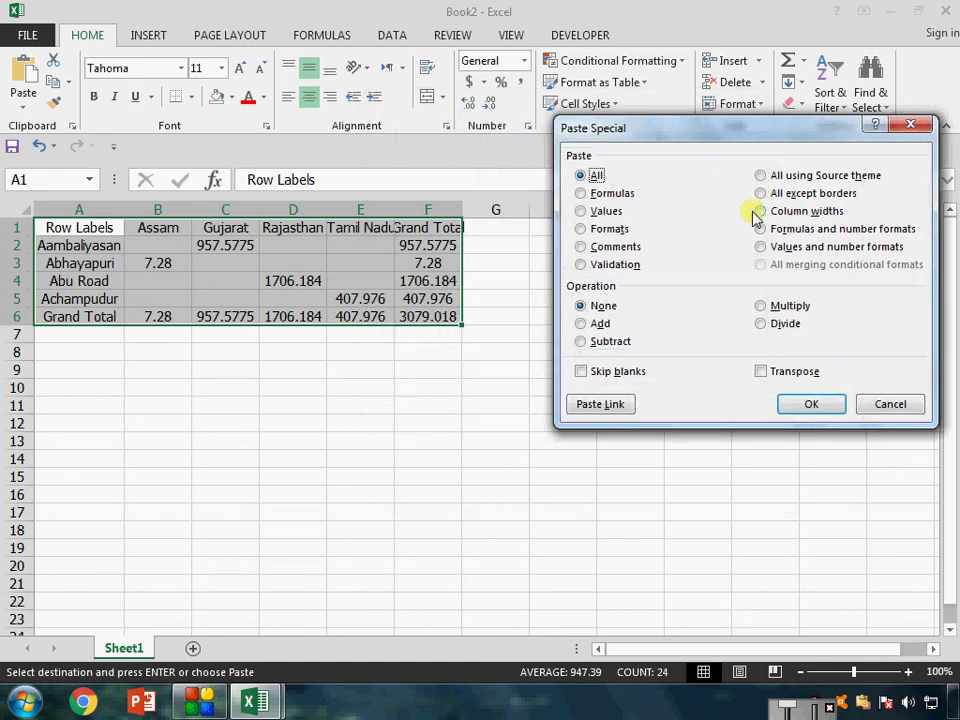
click(610, 230)
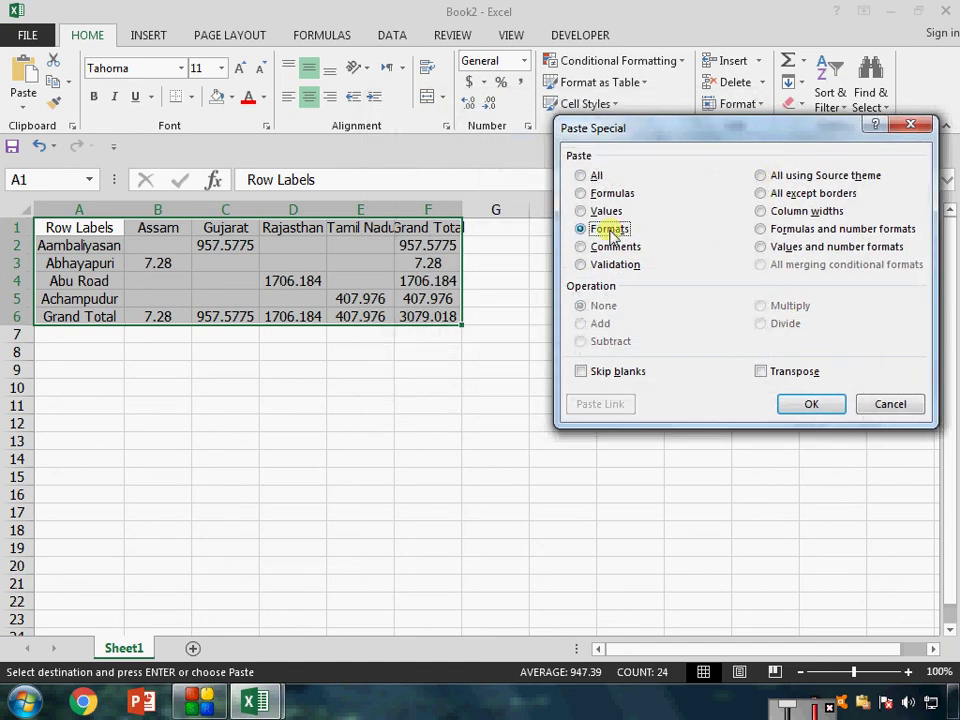
click(810, 404)
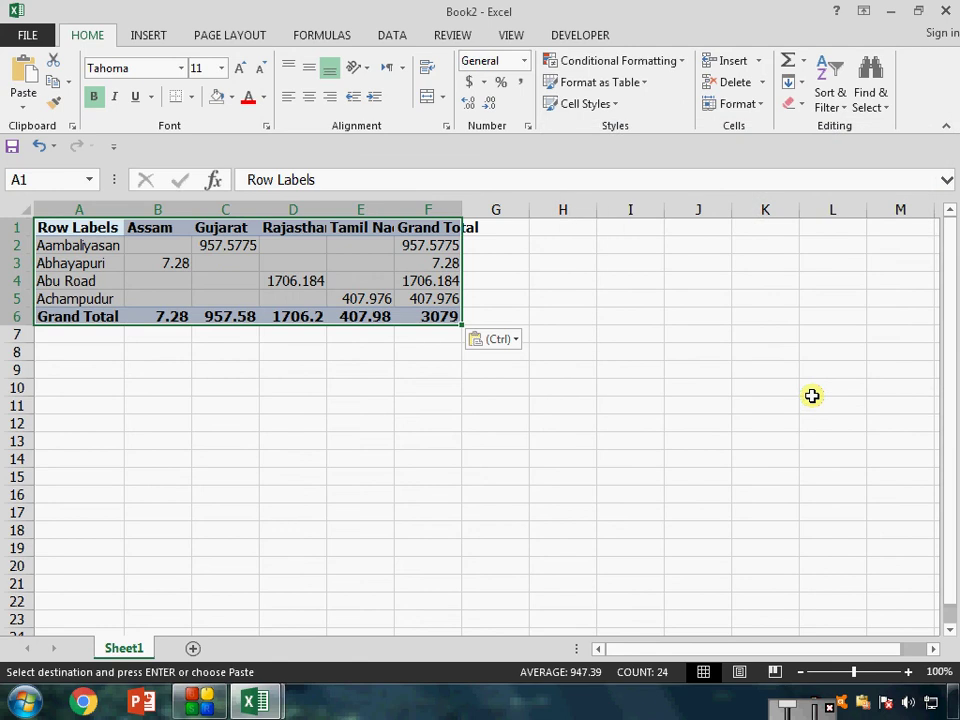
AutoFit the widths of columns A to F to the pasted table and clear the copy selection
key(alt)
key(o)
key(c)
key(a)
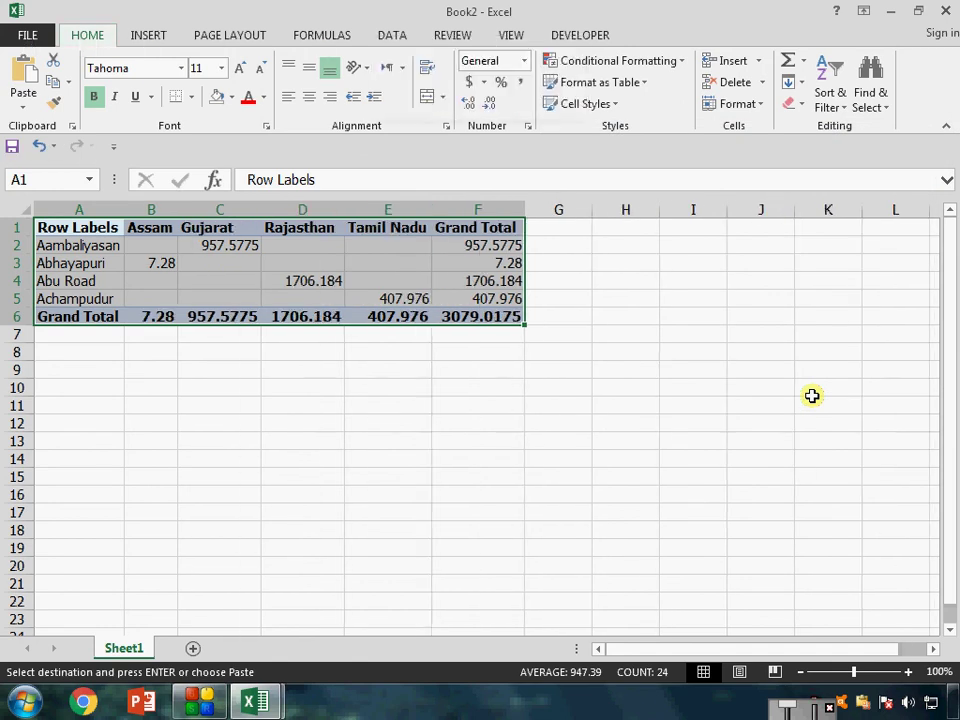
key(Escape)
Replace the Row Labels header in cell A1 with CITY
click(75, 225)
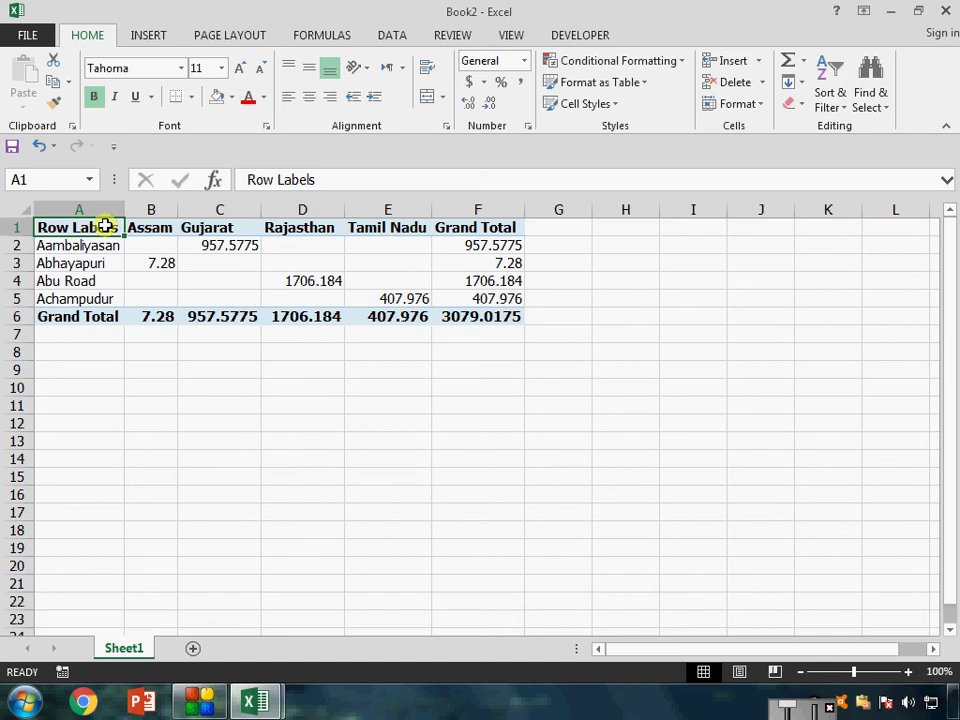
key(BackSpace)
text(CIRT)
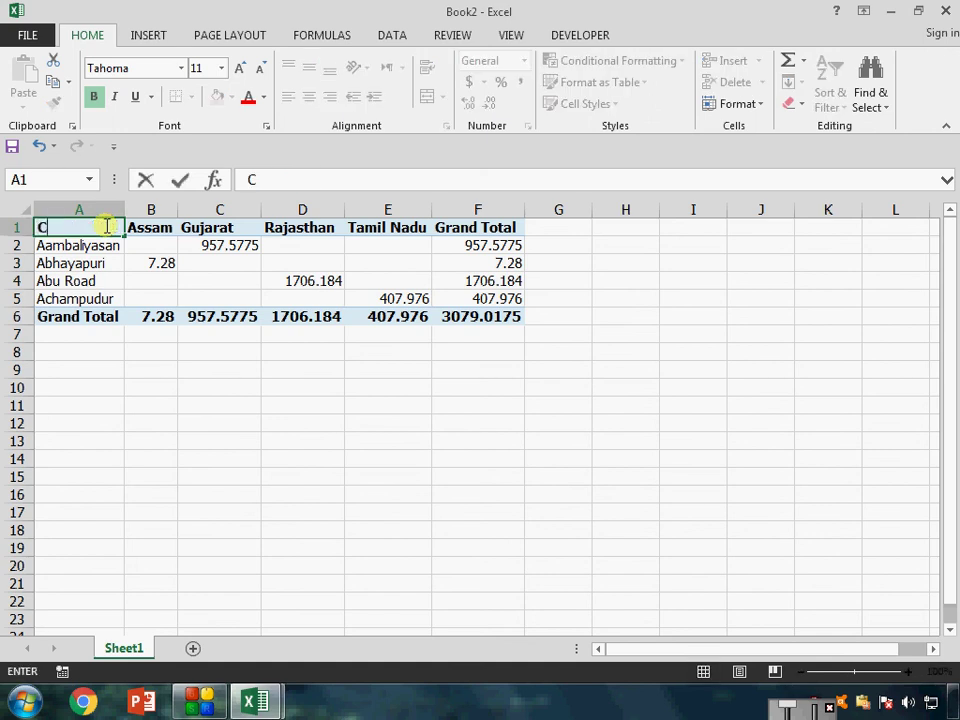
key(BackSpace)
key(BackSpace)
text(TY)
key(Return)
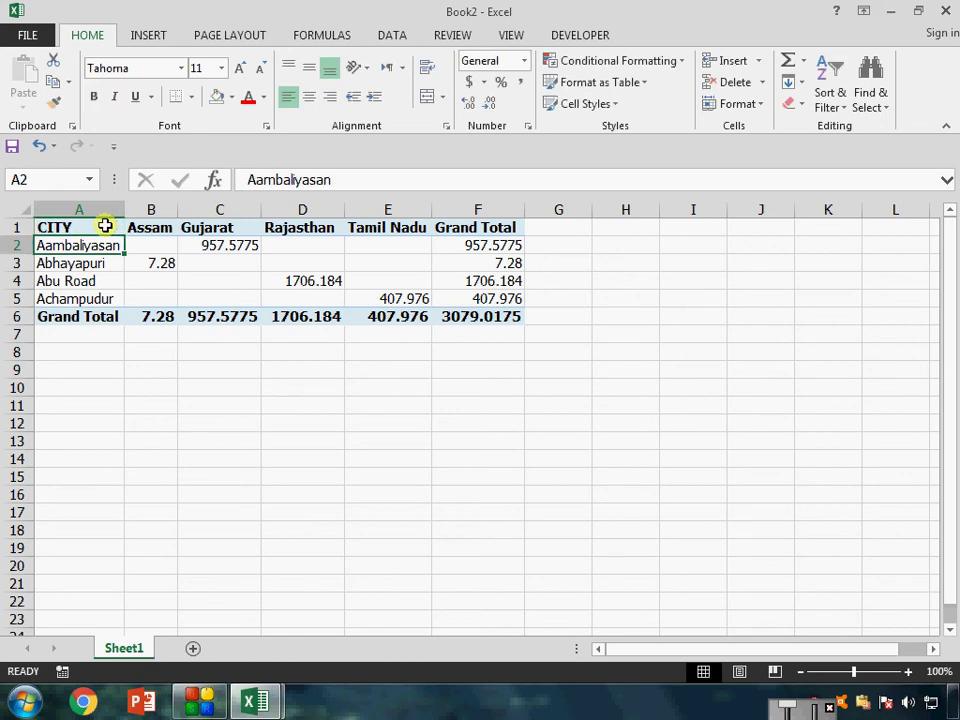
click(106, 226)
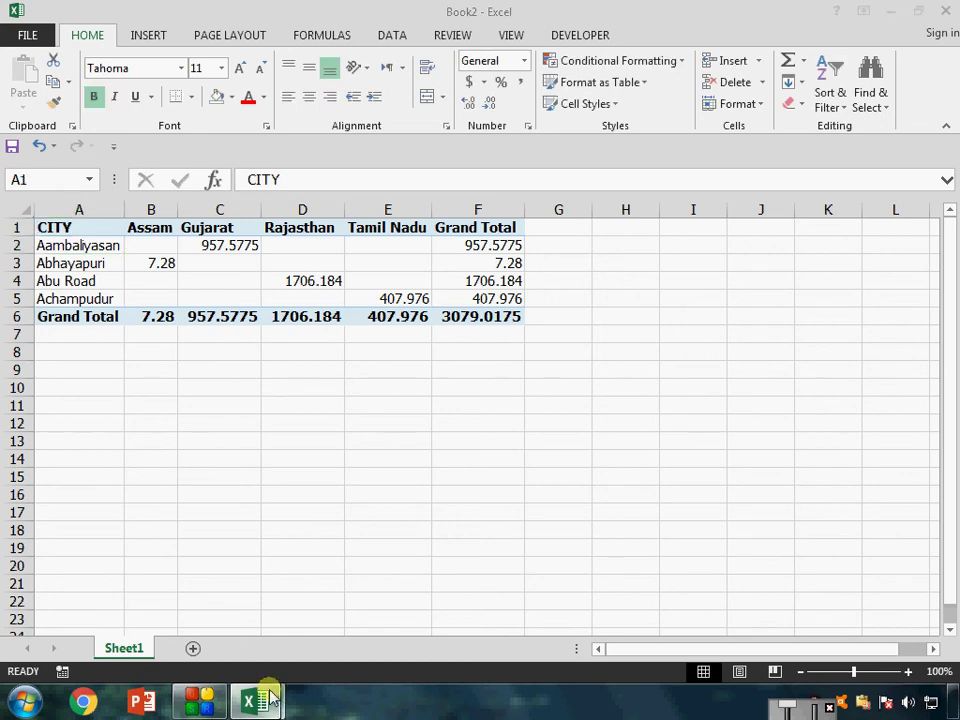
Switch to Book1 and select the PivotTable range A4:F9 to compare it with the pasted table
click(270, 698)
click(207, 602)
drag(89, 283, 577, 366)
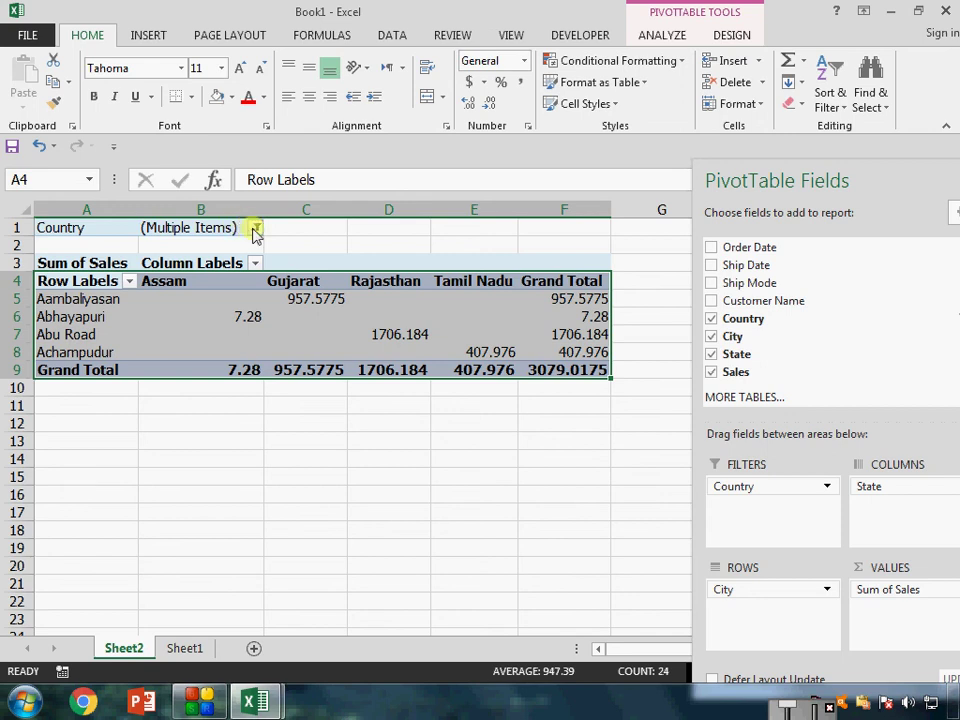
Centre the cells of table A1:F6 in Book2 horizontally and vertically and apply all borders
mouse_move(255, 700)
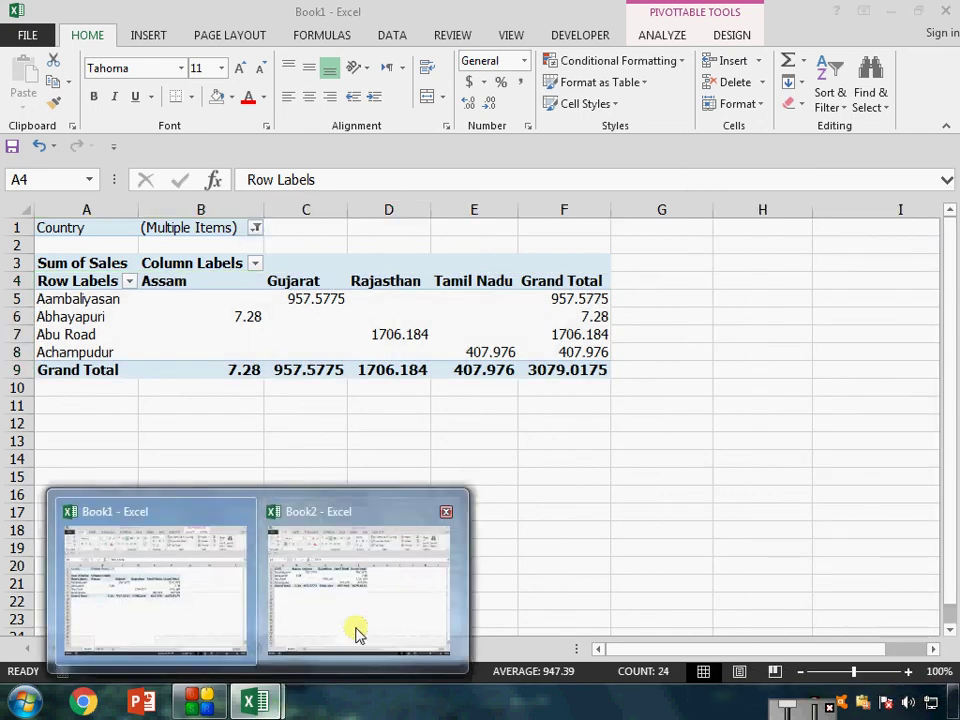
click(356, 630)
drag(64, 226, 493, 313)
click(309, 96)
click(309, 67)
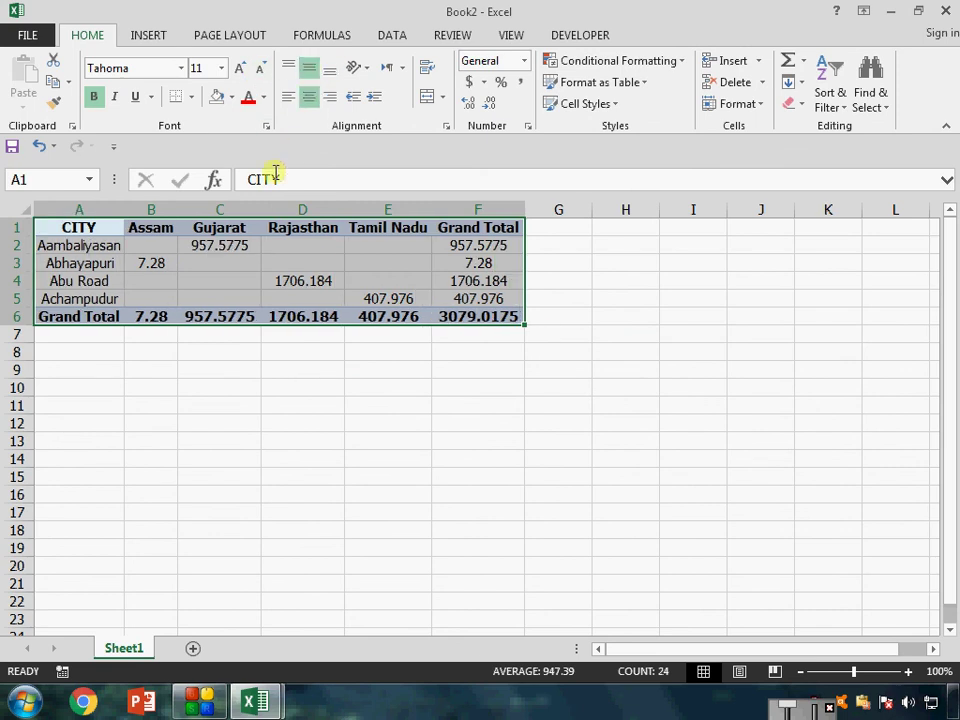
click(189, 99)
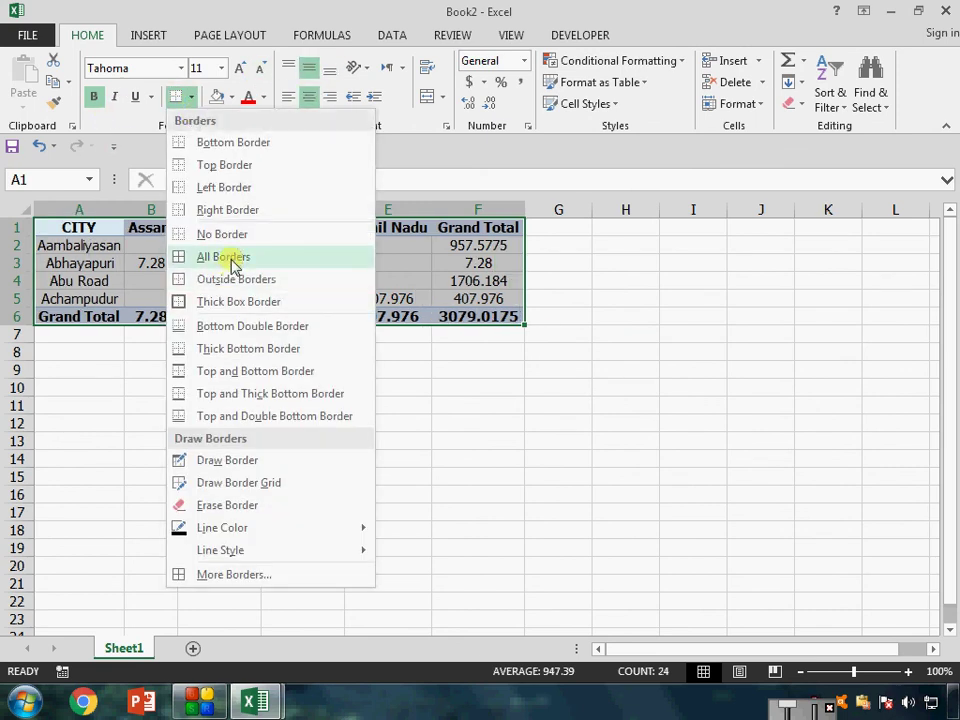
click(204, 258)
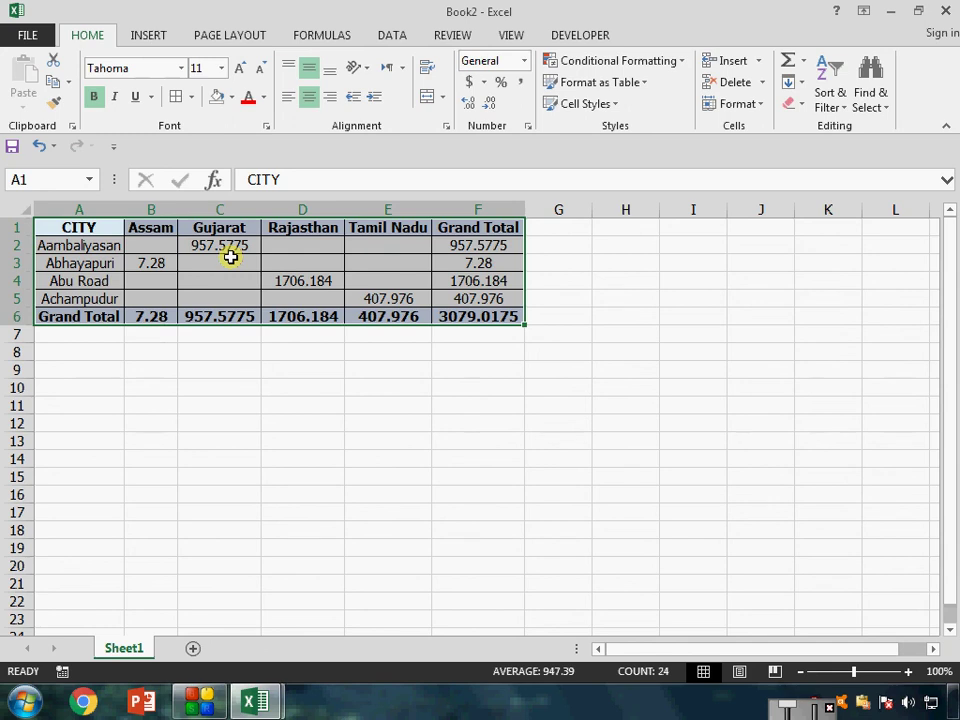
In Book1's PivotTable, remove Sum of Sales from the values and add City there as a count
key(alt+Tab)
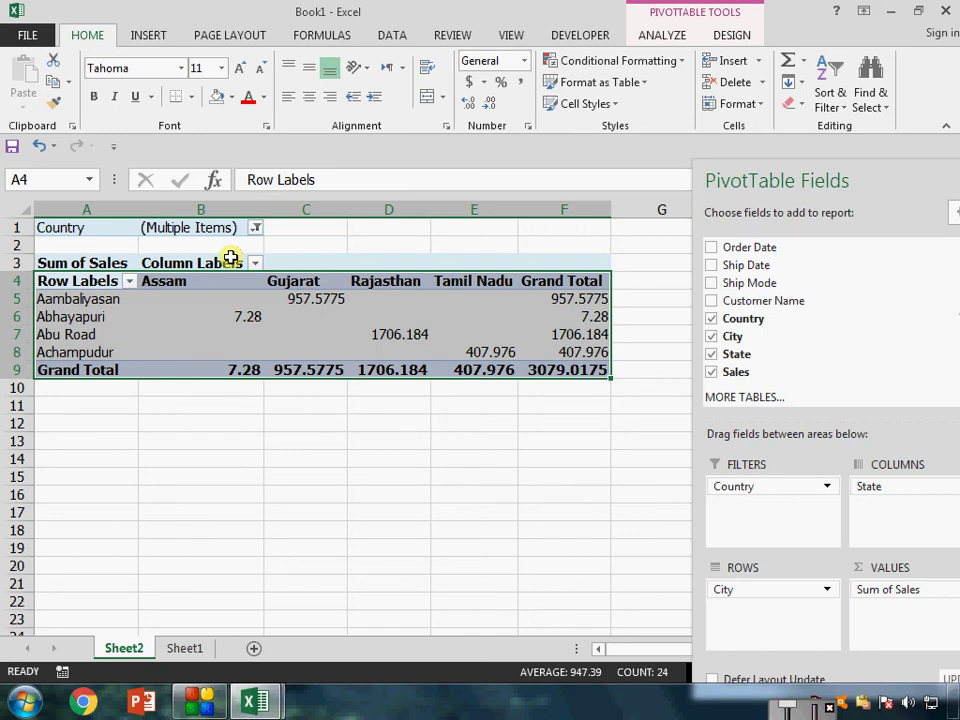
click(880, 592)
click(870, 545)
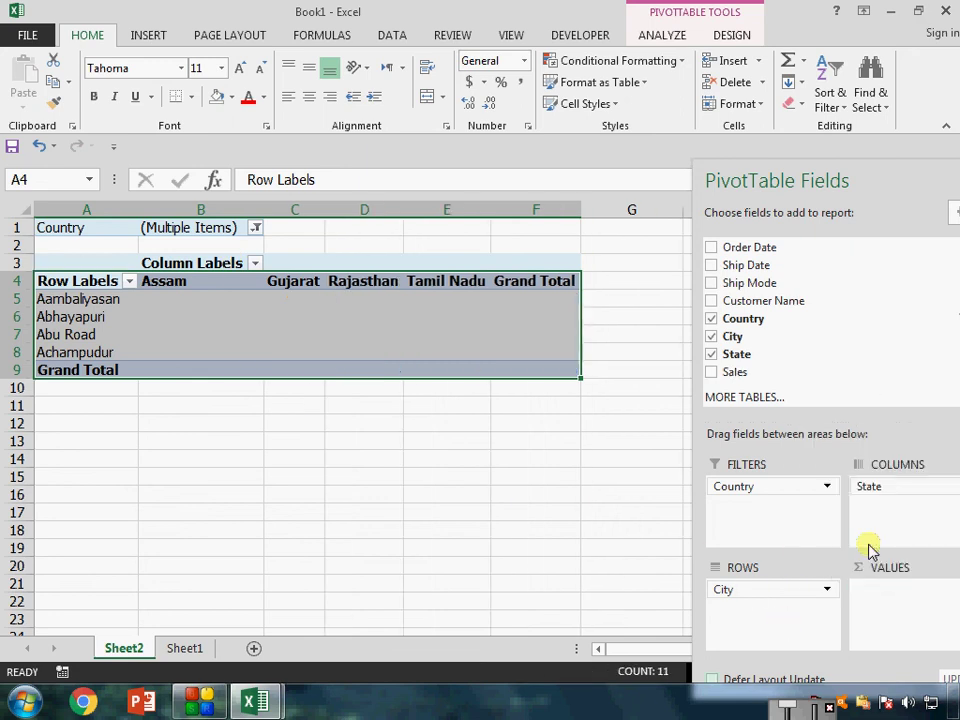
click(795, 486)
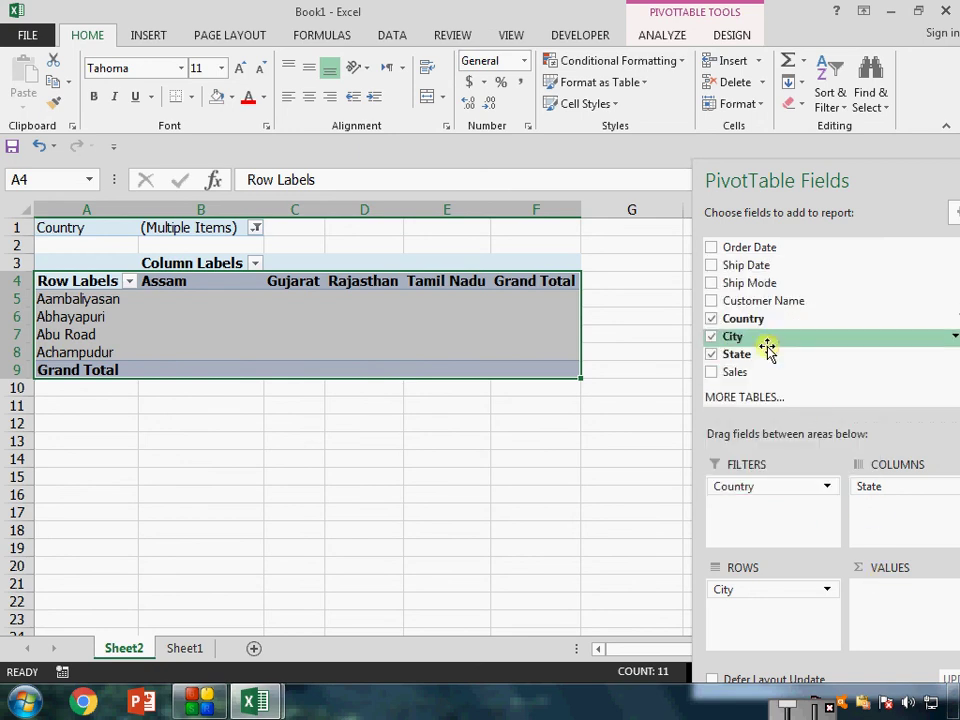
drag(765, 338, 896, 600)
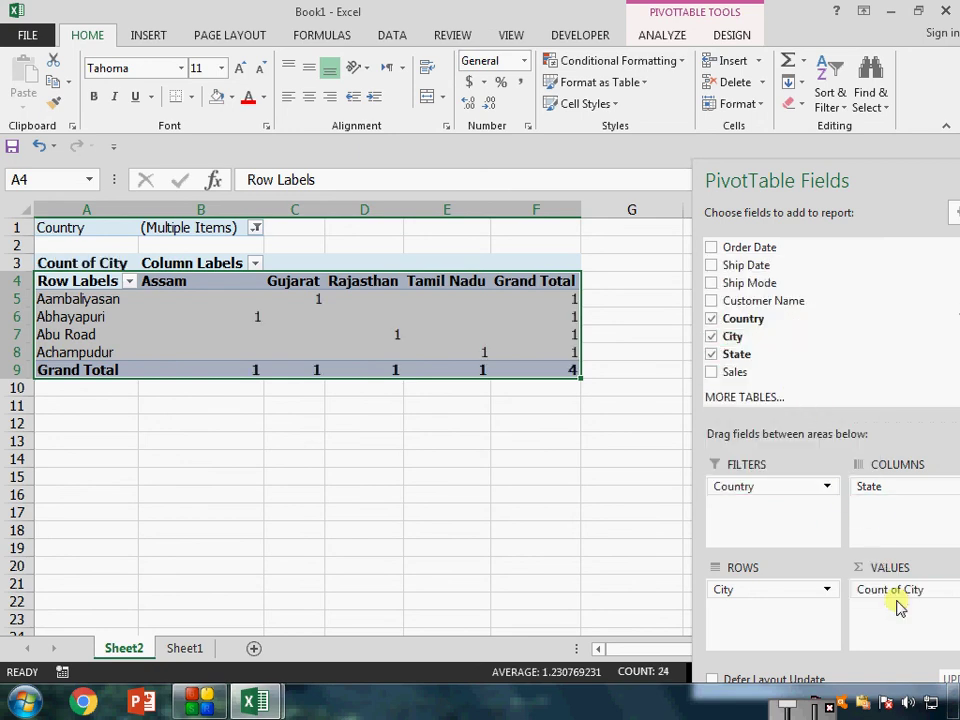
click(630, 511)
click(484, 354)
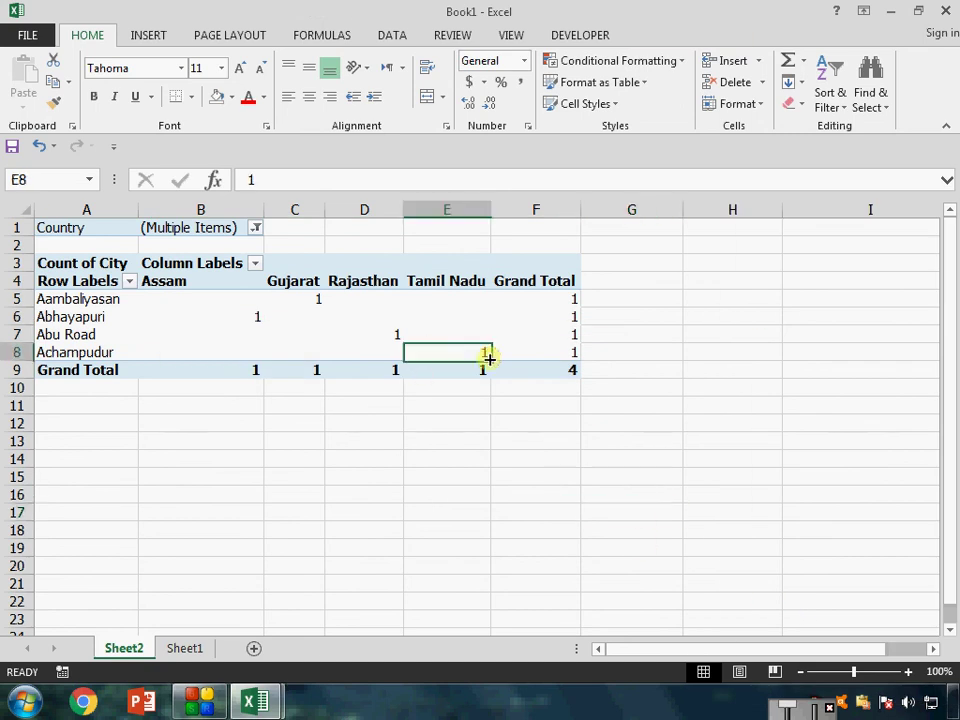
Remove State from the PivotTable's columns and Country from its filters
click(880, 486)
click(845, 441)
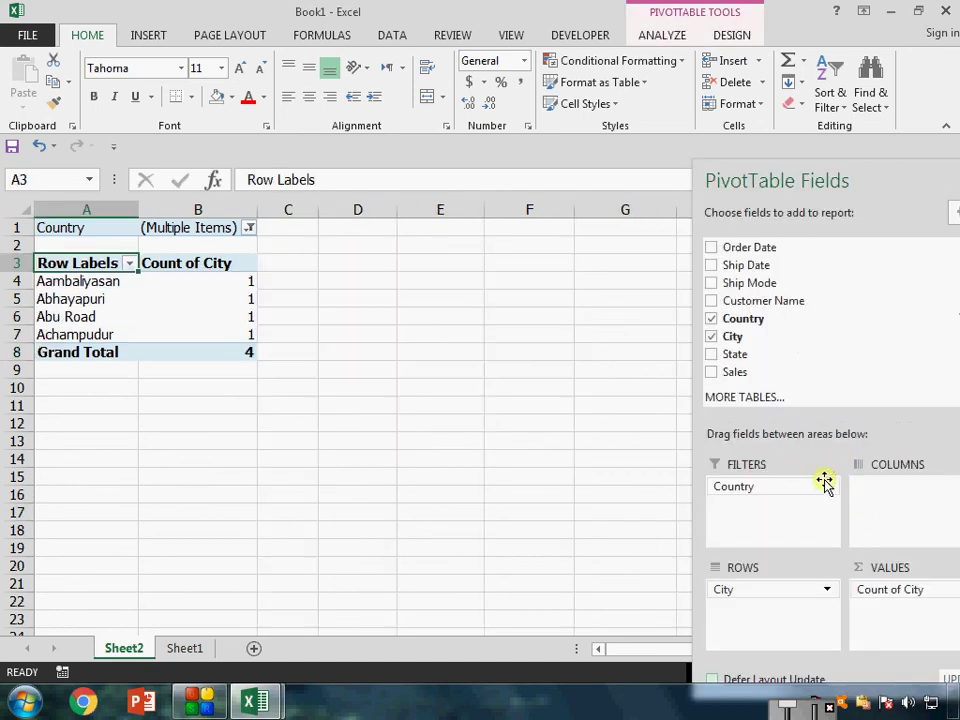
click(804, 485)
click(795, 442)
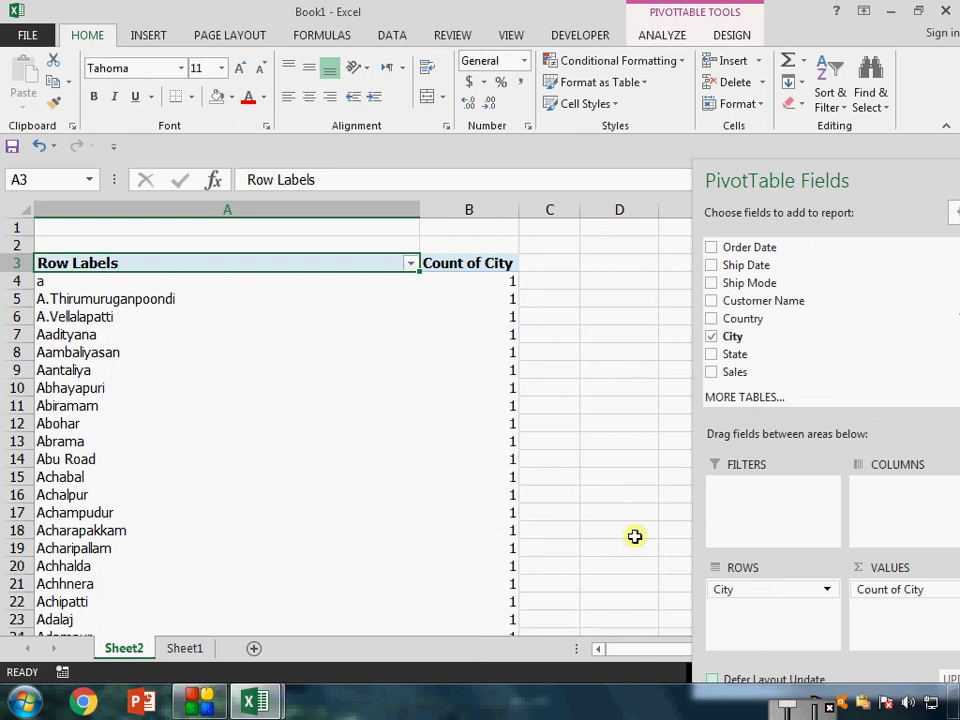
Replace City with State in the PivotTable's rows and values so it shows Count of State
drag(728, 590, 748, 596)
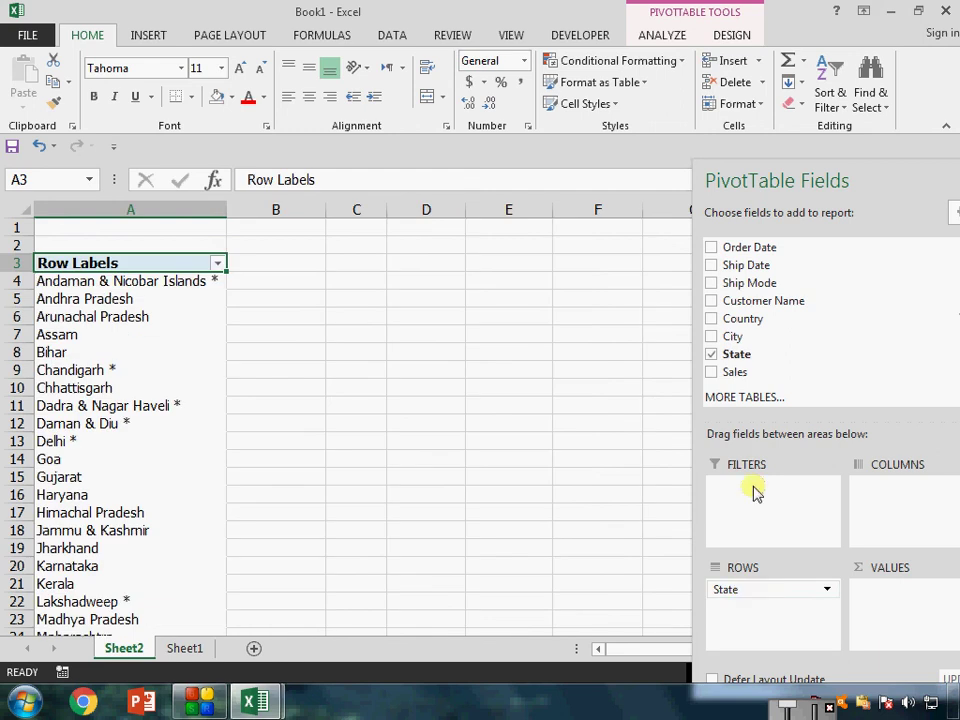
drag(746, 358, 880, 606)
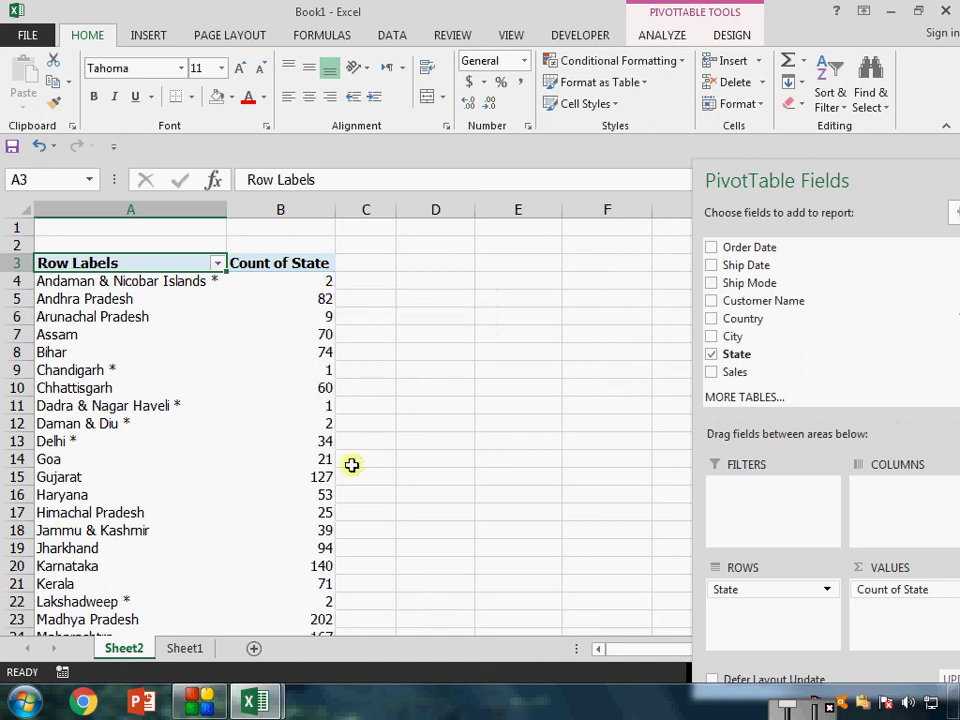
click(615, 493)
Select the Count of State values in B4:B38 and sort them from largest to smallest
scroll(439, 594, down, 15)
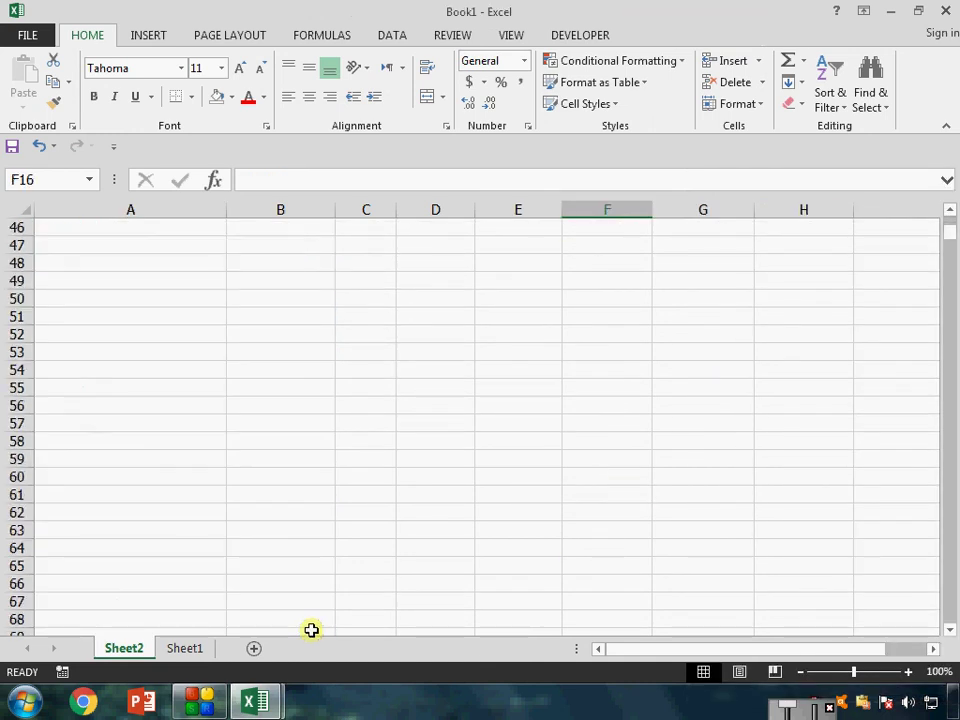
scroll(311, 629, up, 5)
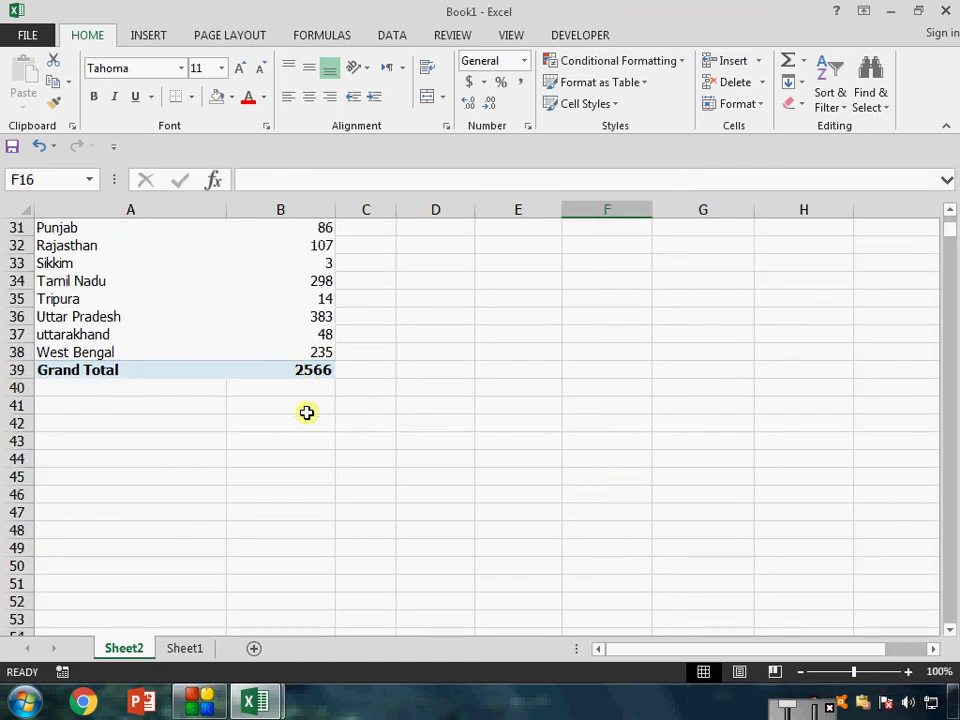
scroll(307, 412, up, 8)
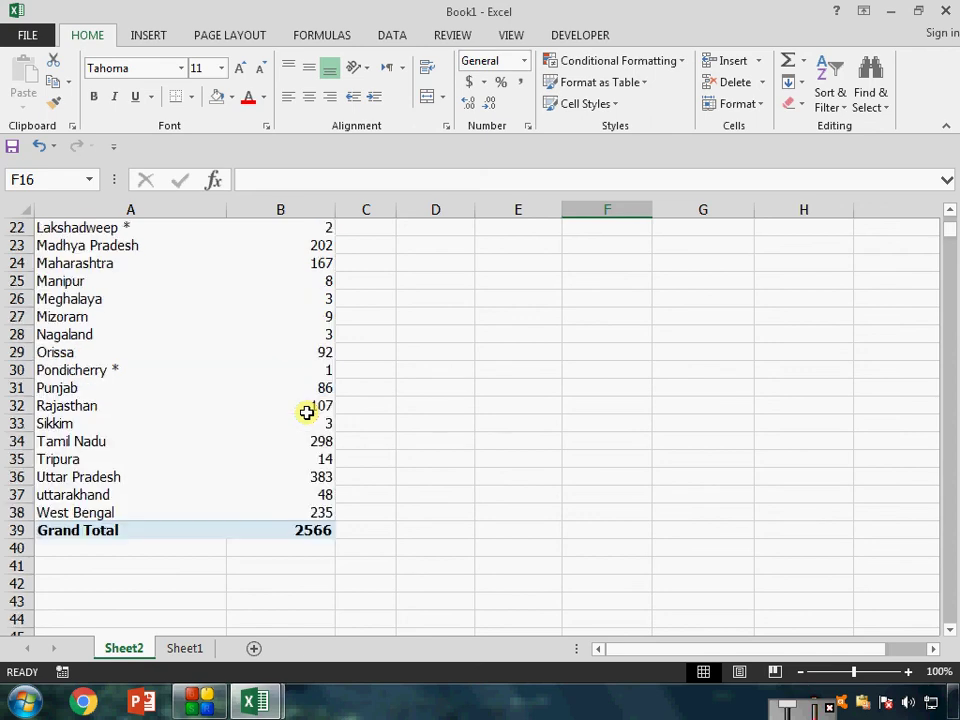
scroll(313, 389, up, 2)
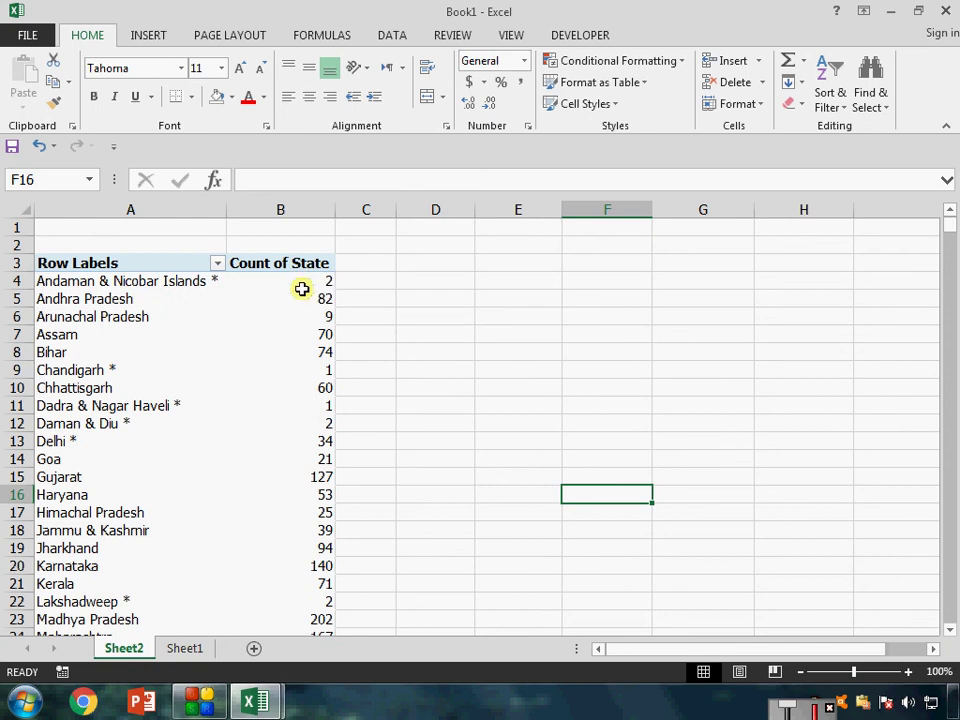
drag(302, 287, 302, 583)
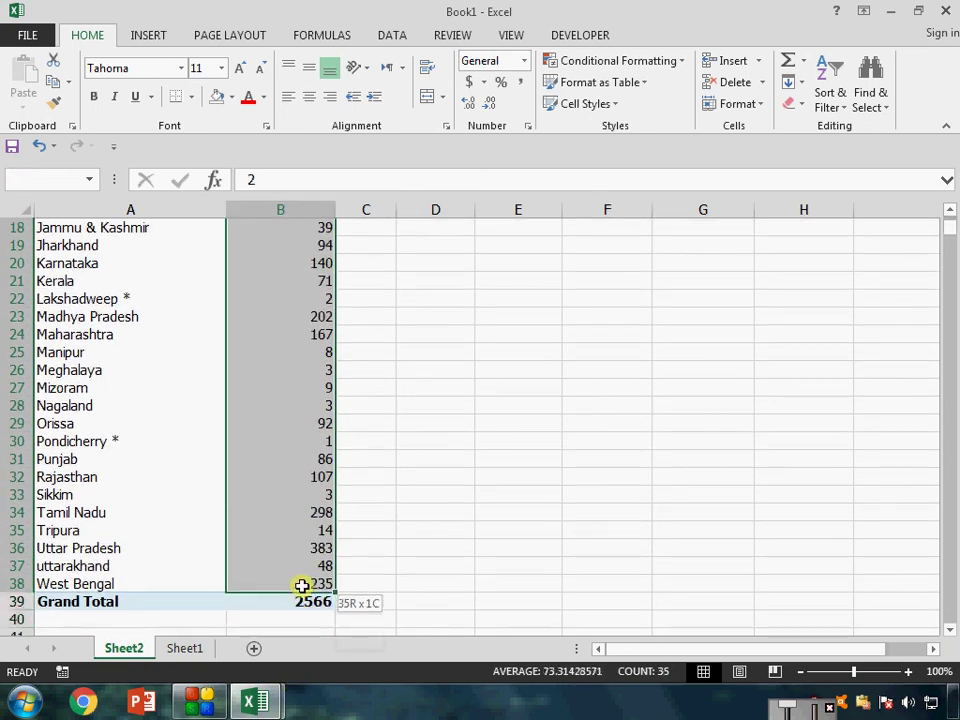
click(828, 95)
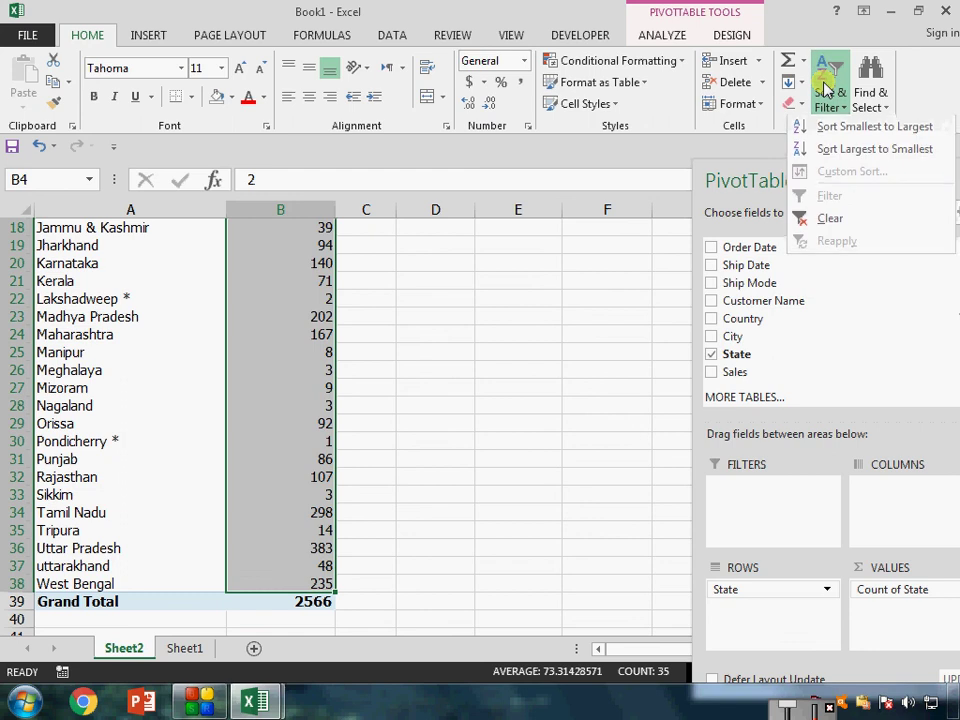
click(845, 152)
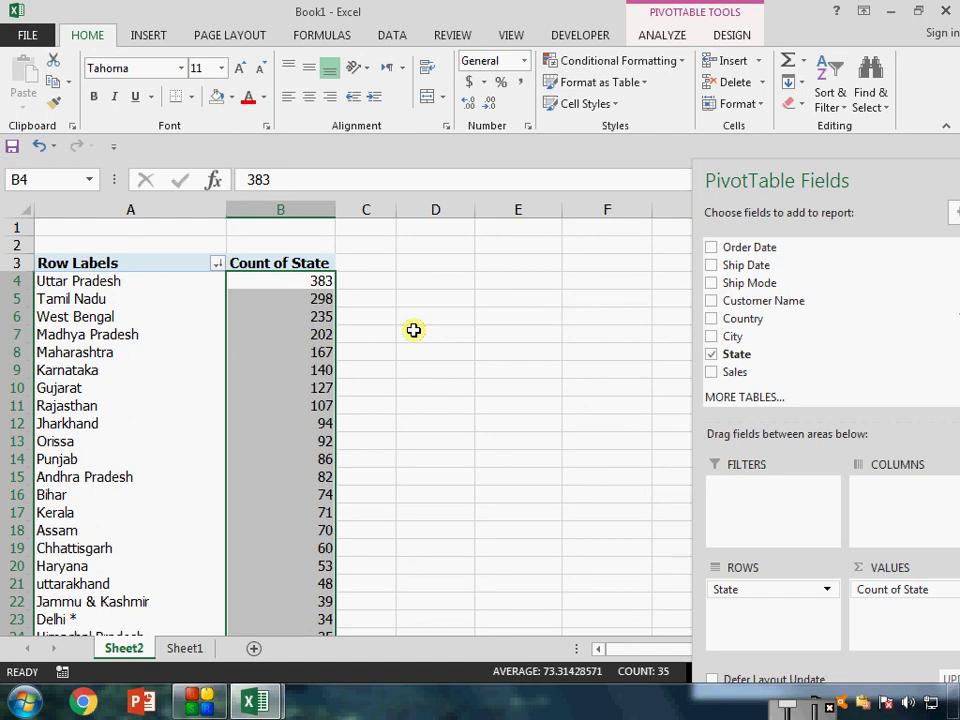
Delete the SUM formula in cell M15 of Sheet1 and return to the PivotTable on Sheet2
click(200, 650)
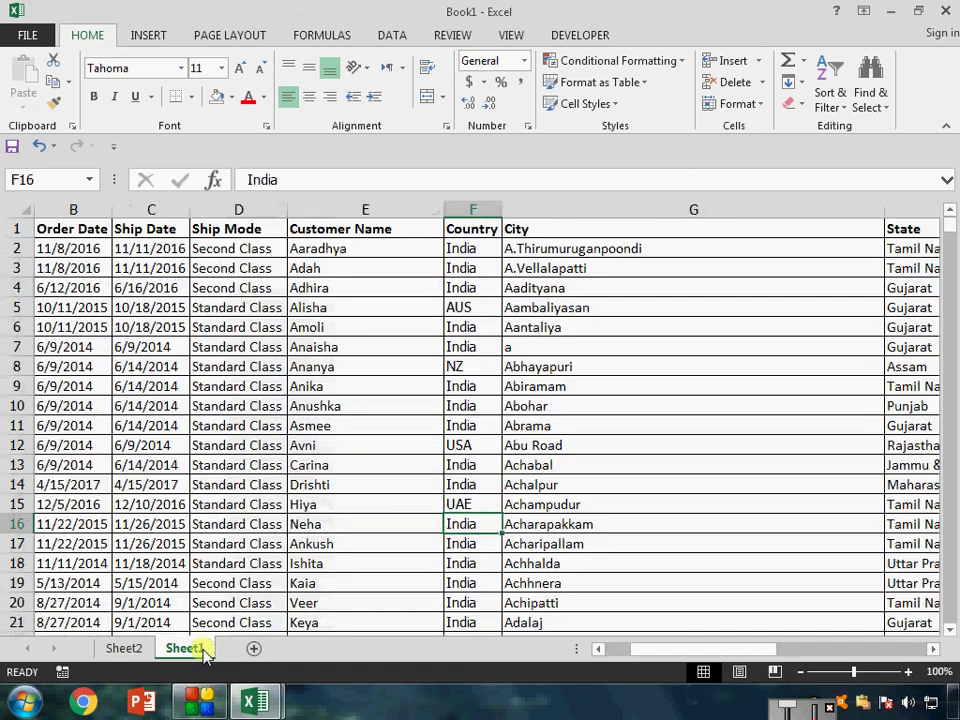
key(Down)
key(Up)
key(Up)
key(Up)
key(Up)
key(Up)
key(Up)
key(Up)
key(Up)
key(Up)
key(Up)
key(Up)
key(Up)
key(Up)
key(Up)
key(Up)
key(Up)
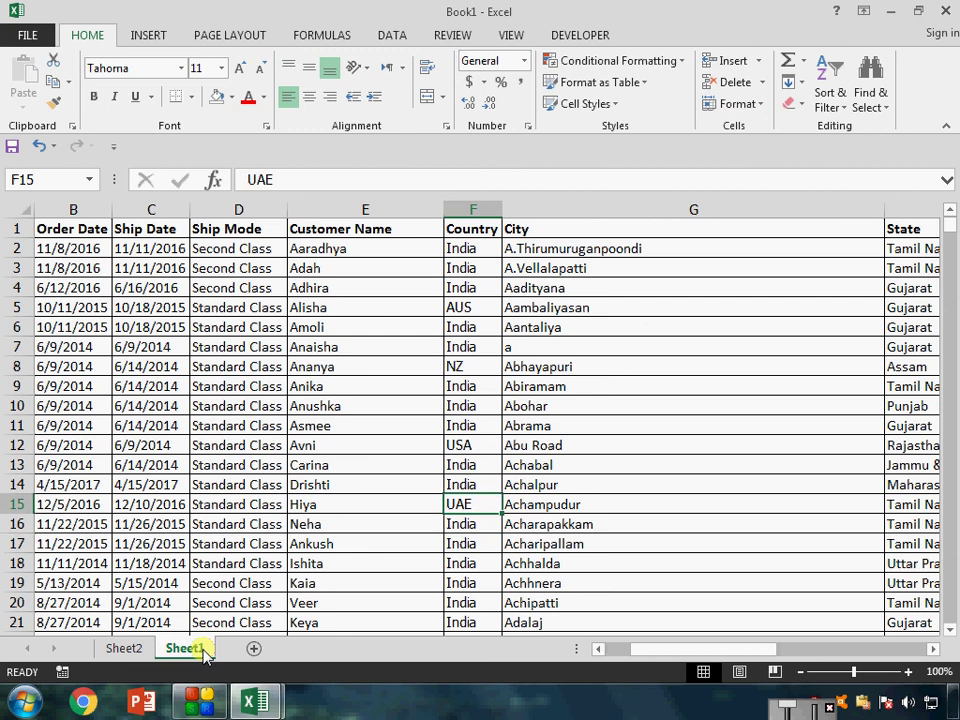
key(Right)
key(Down)
key(Right)
key(Right)
key(Right)
key(Right)
key(Right)
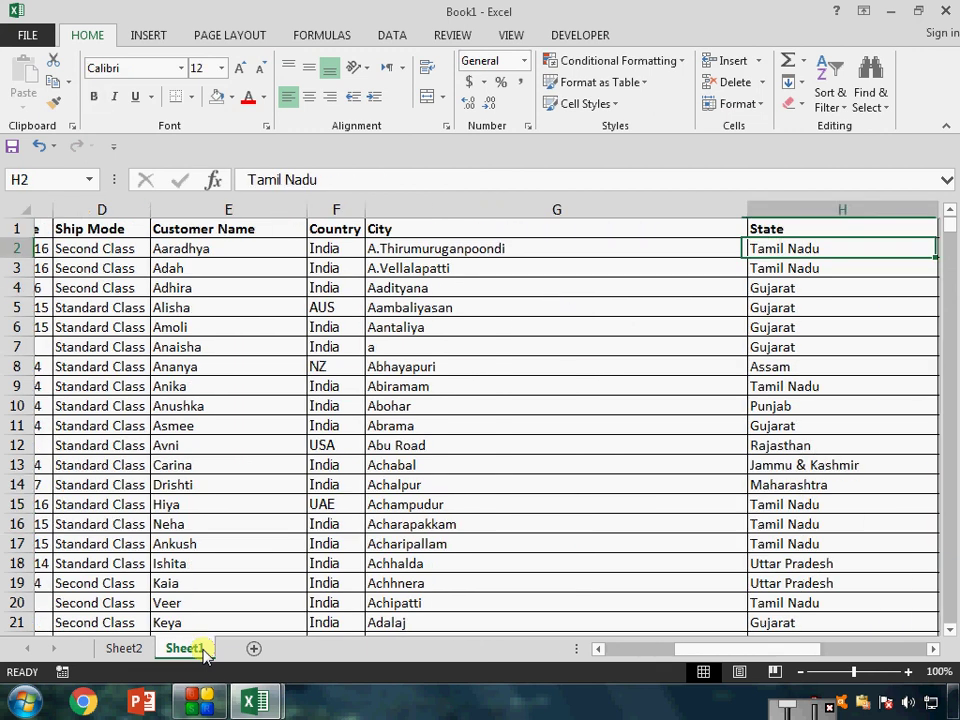
key(Left)
key(Left)
key(Left)
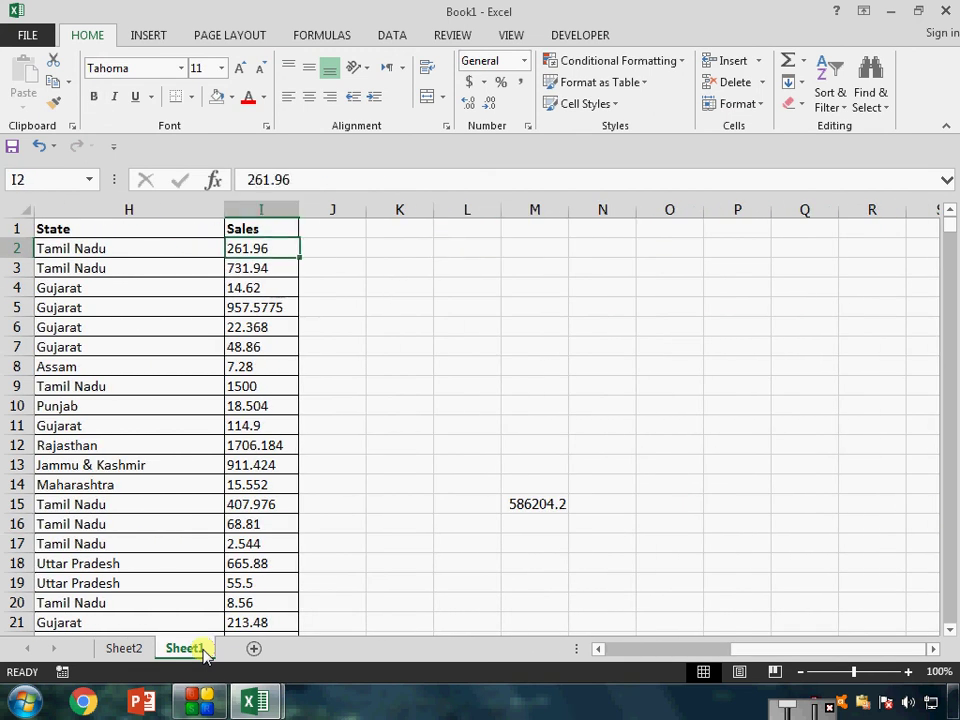
key(Right)
key(Down)
key(Down)
key(Down)
key(Right)
key(Right)
key(Down)
key(Down)
key(Right)
key(Down)
key(Down)
key(Down)
key(Down)
key(Down)
key(Down)
key(Down)
key(Down)
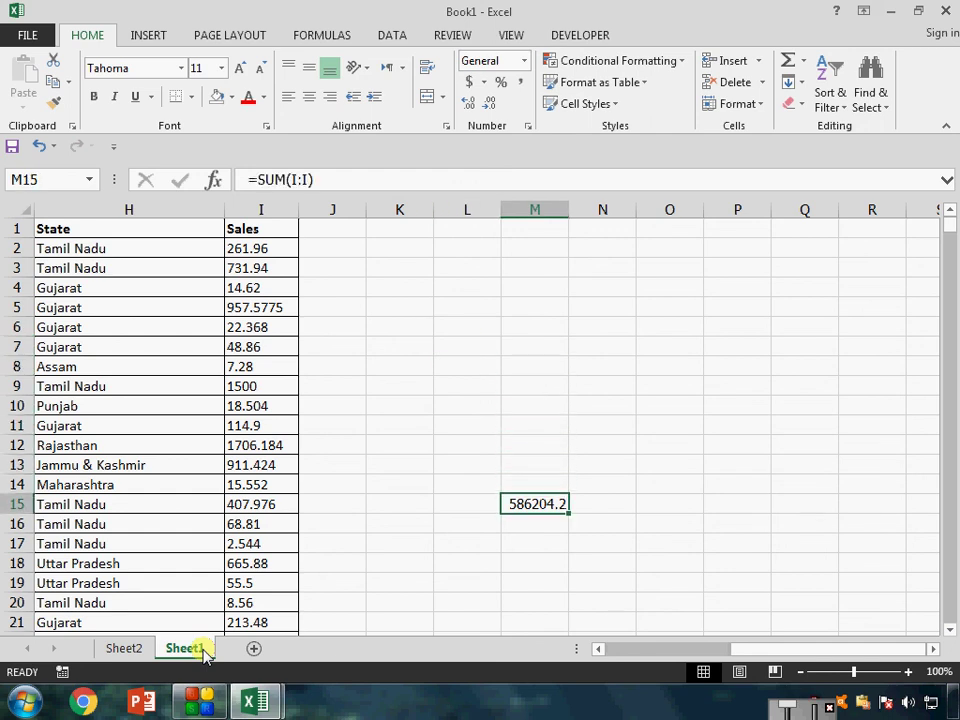
key(Delete)
click(113, 652)
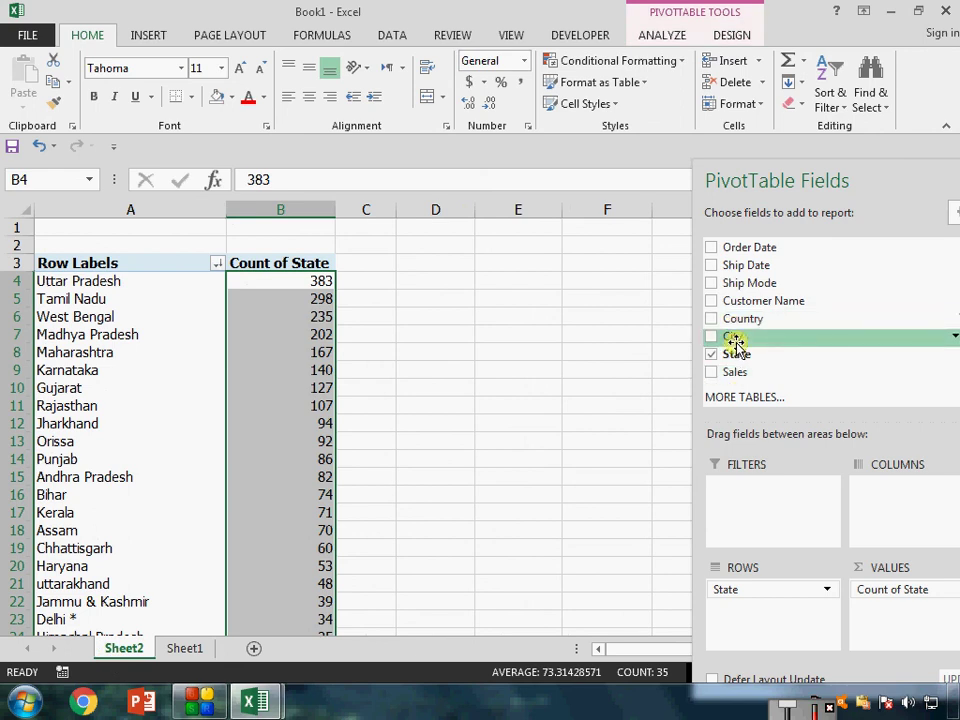
Try City as the PivotTable's column field and remove it again
drag(735, 340, 885, 522)
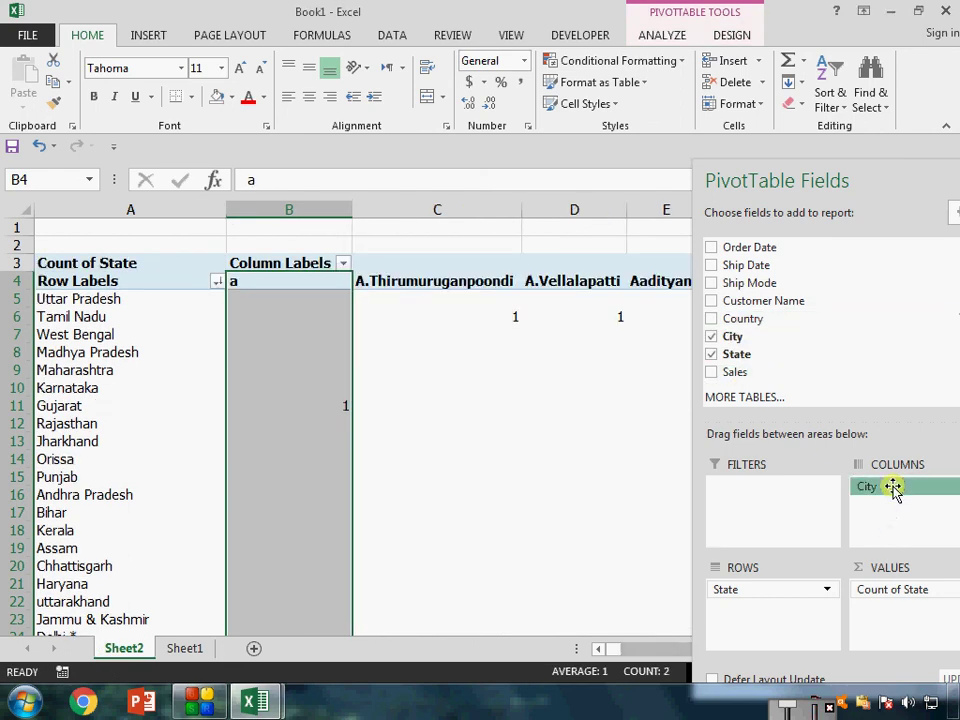
click(893, 487)
click(881, 440)
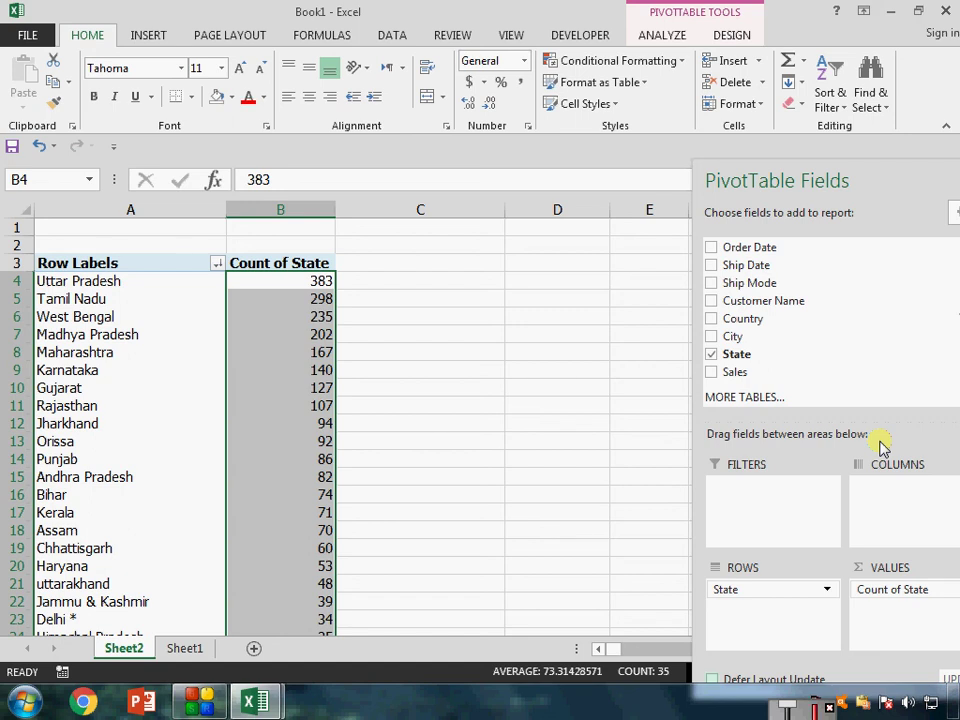
click(200, 703)
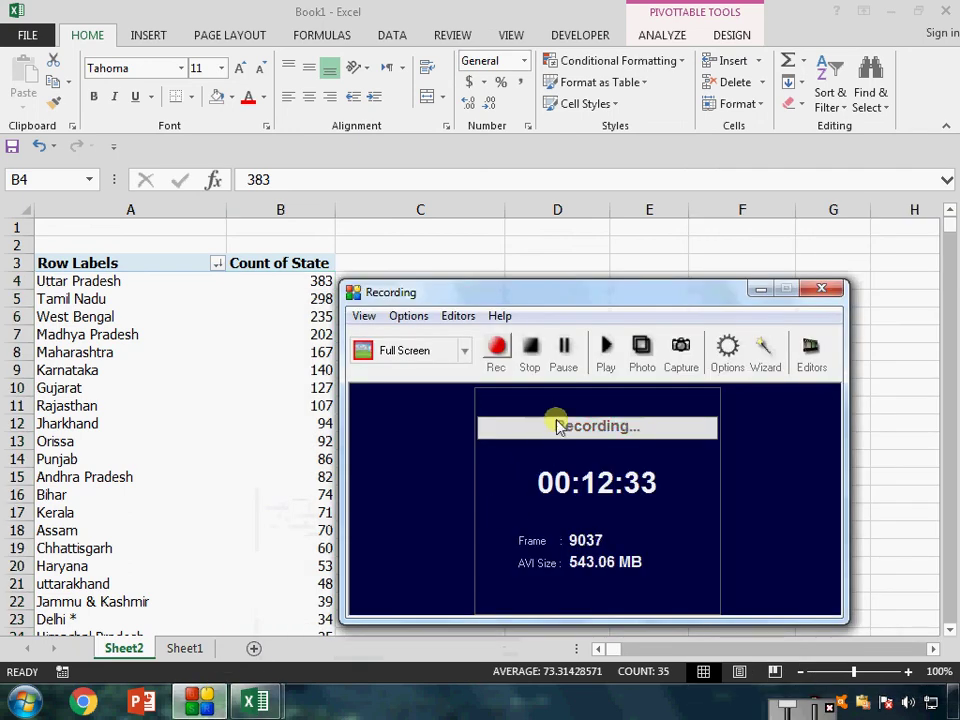